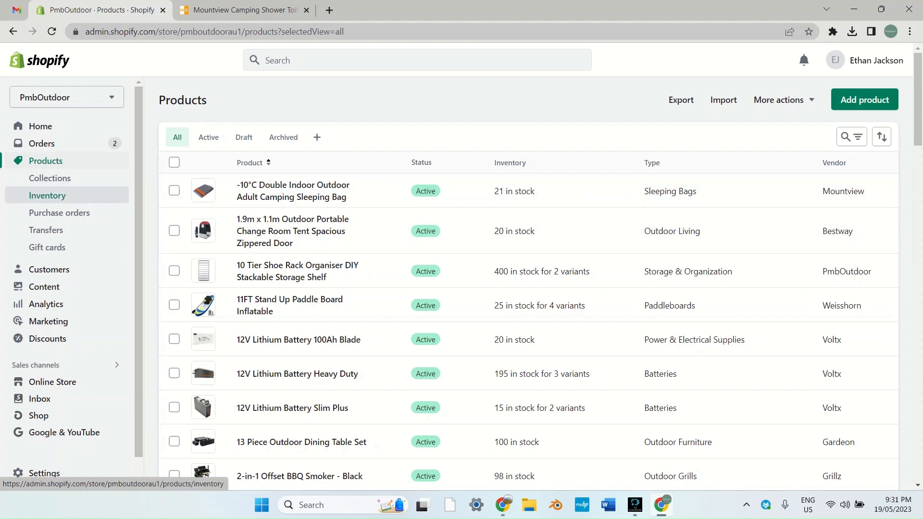
# - Open the product inventory and check the available warehouse locations, staying on Idropship Warehouse
pyautogui.click(47, 196)
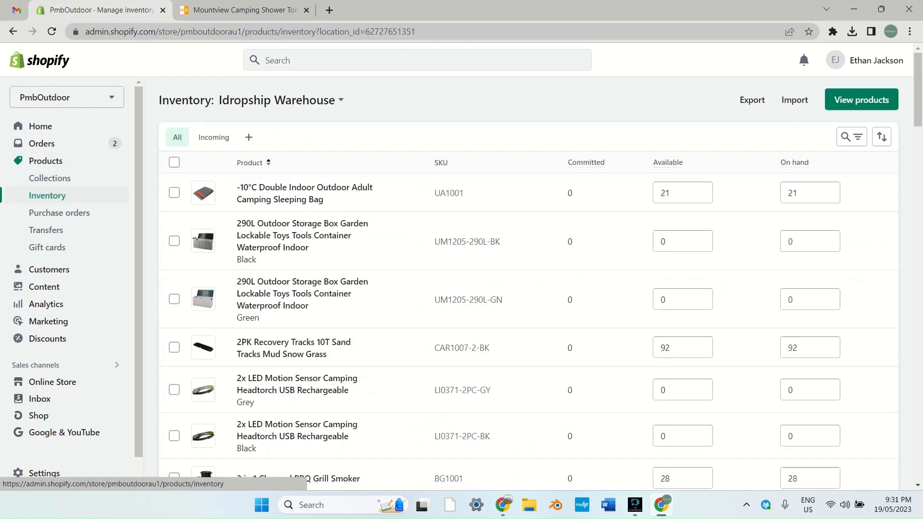
pyautogui.click(279, 100)
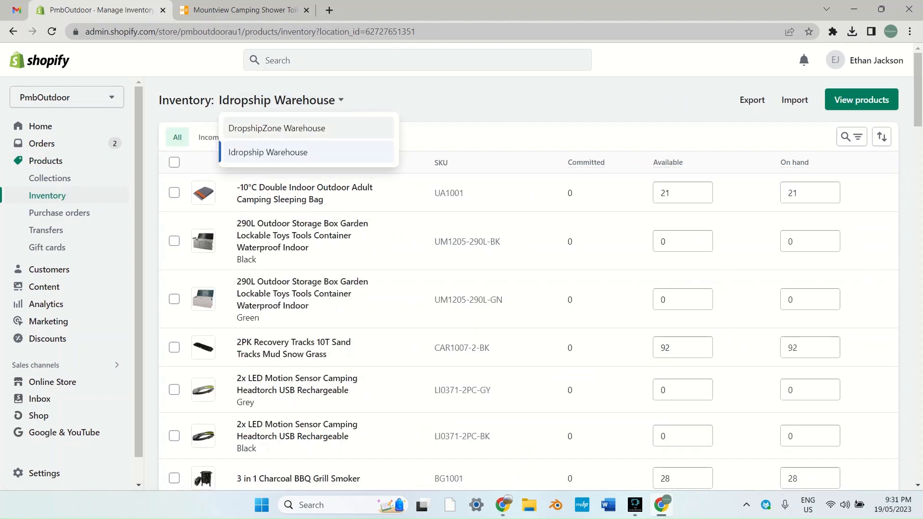
pyautogui.click(279, 100)
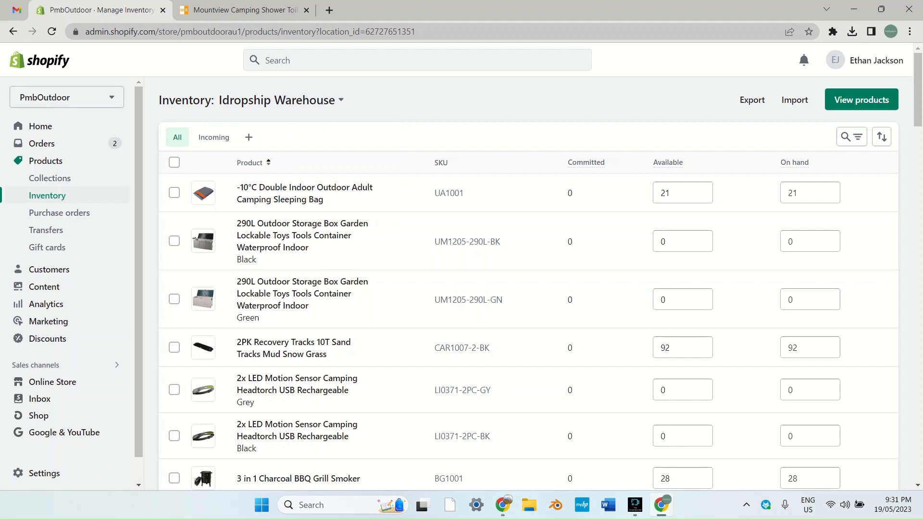
# - Select all inventory in the store and set the export location to Idropship Warehouse, leaving the dialog without exporting
pyautogui.click(174, 162)
pyautogui.click(284, 162)
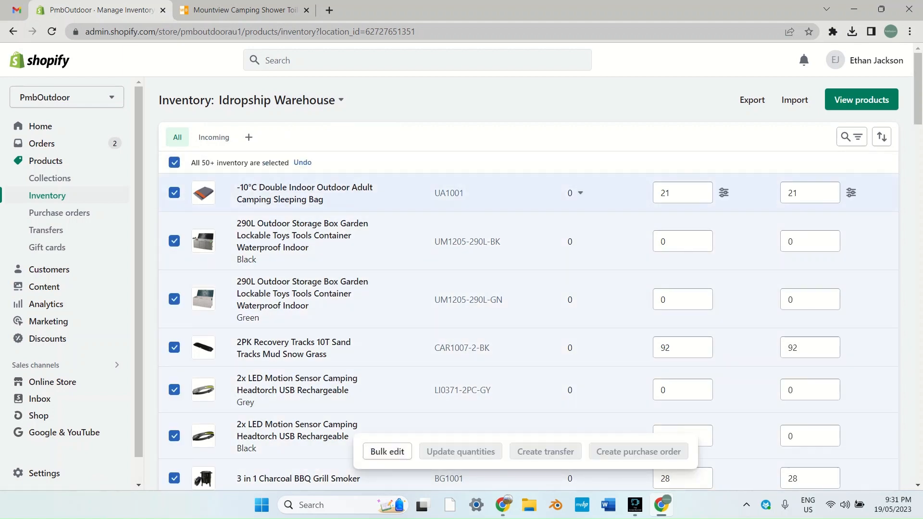
pyautogui.click(752, 99)
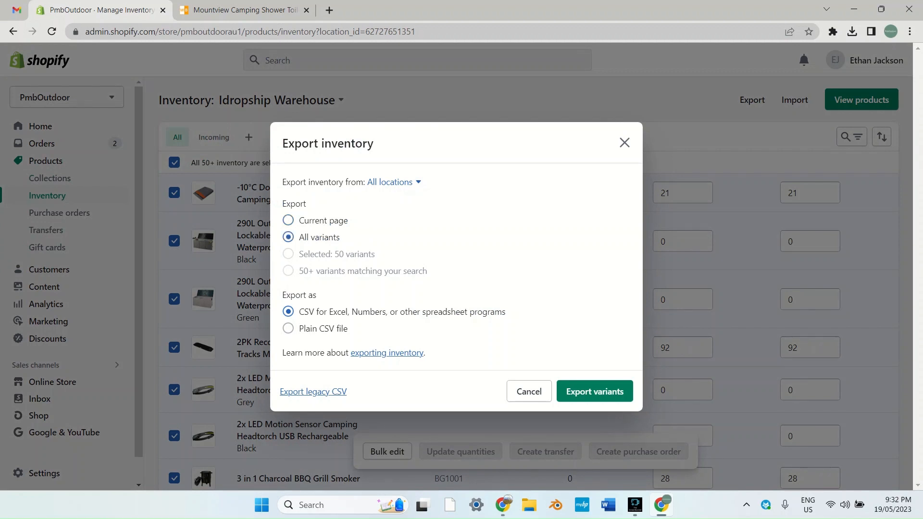
pyautogui.click(393, 181)
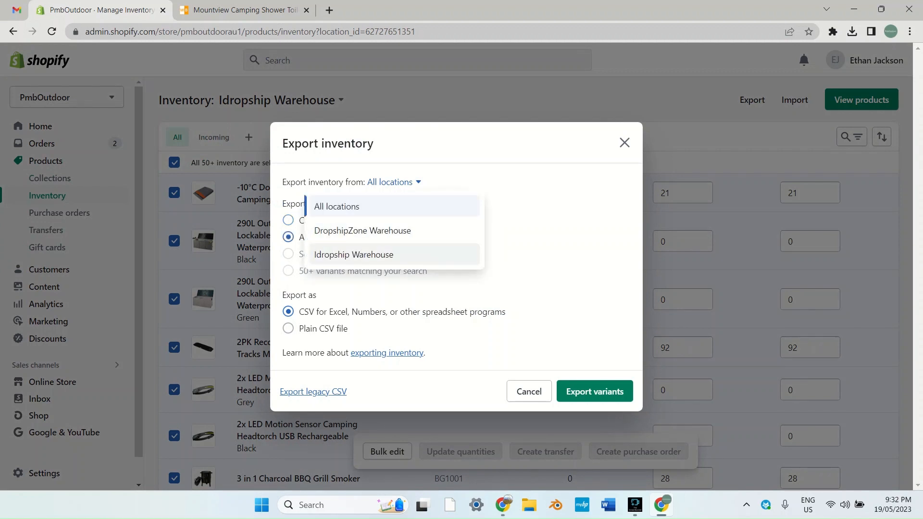
pyautogui.click(354, 255)
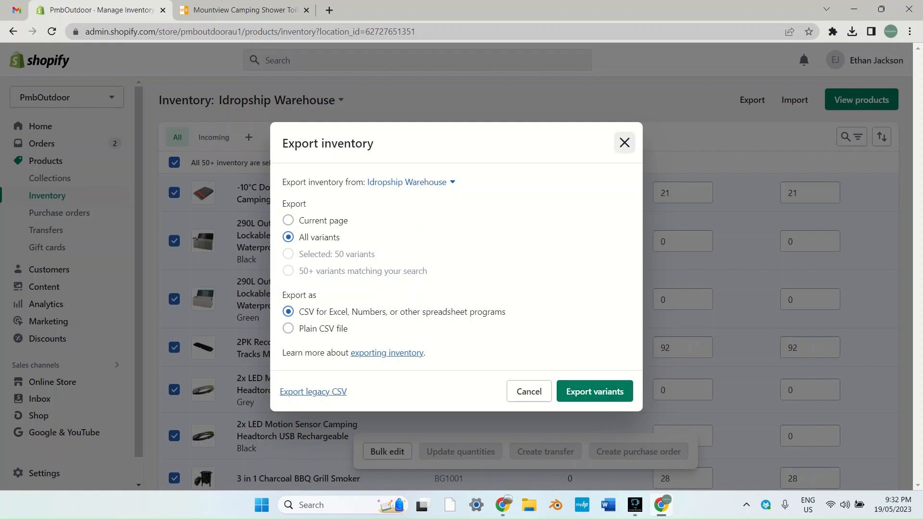
pyautogui.click(625, 142)
# - Switch to Gmail, download inventory_export_1.csv from the inventory export email and open it in Excel
pyautogui.click(17, 10)
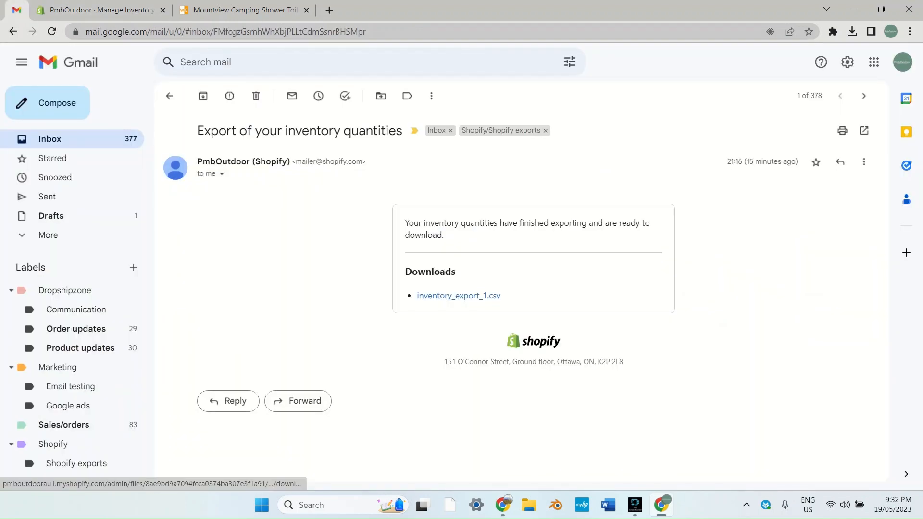
pyautogui.click(459, 296)
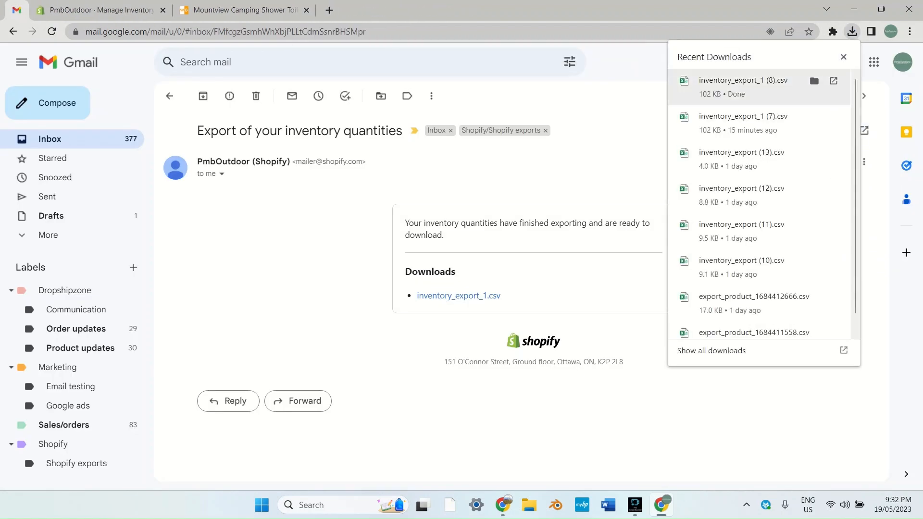
pyautogui.click(751, 87)
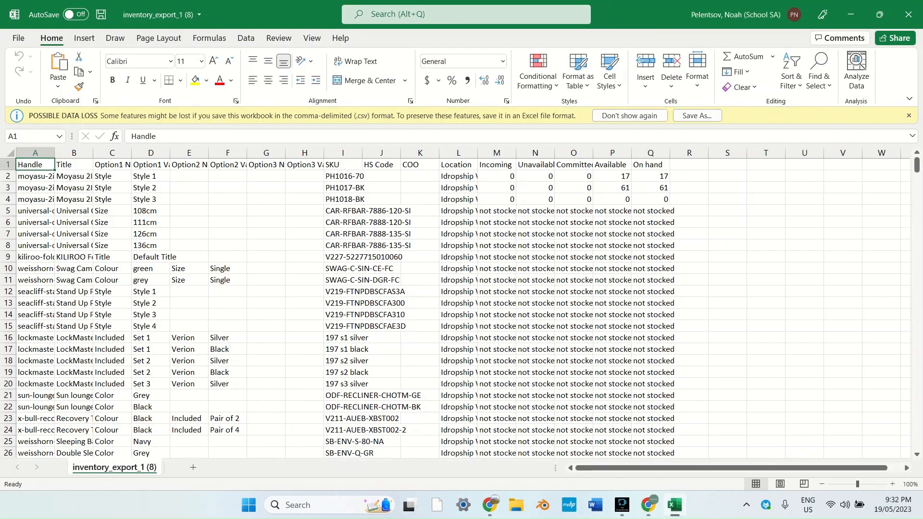
# - Examine the rows marked not stocked in the exported inventory file against the Shopify inventory list, and close the workbook
pyautogui.moveTo(36, 210); pyautogui.dragTo(616, 407)
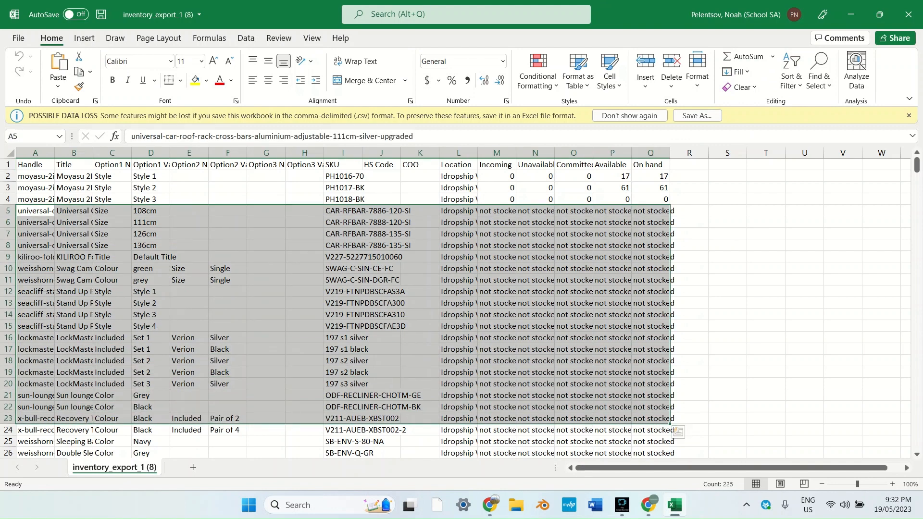
pyautogui.moveTo(652, 211); pyautogui.dragTo(72, 372)
pyautogui.click(650, 505)
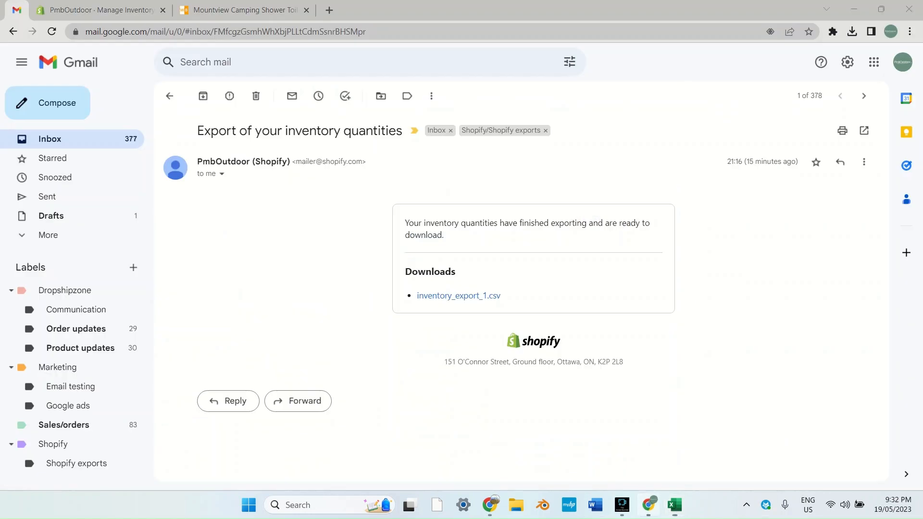
pyautogui.click(101, 11)
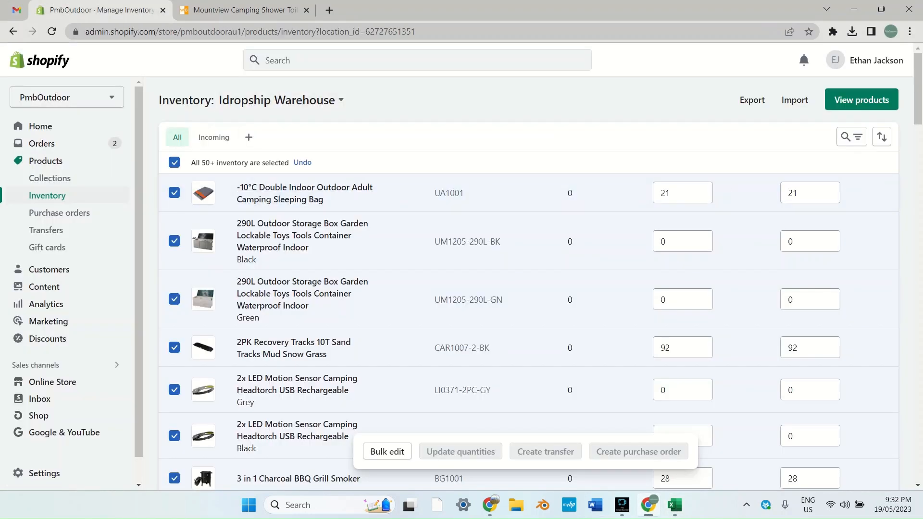
pyautogui.moveTo(674, 505)
pyautogui.click(674, 442)
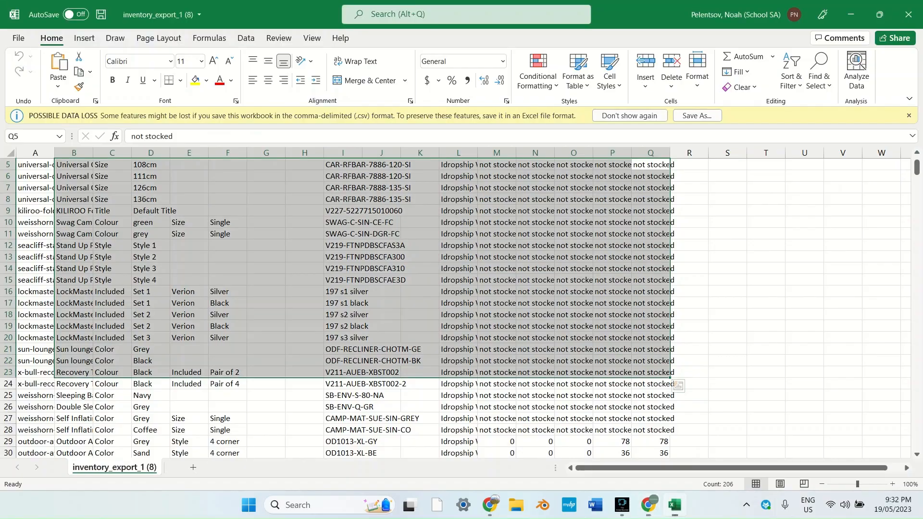
pyautogui.moveTo(35, 210); pyautogui.dragTo(669, 430)
pyautogui.scroll(-3, 336, 308)
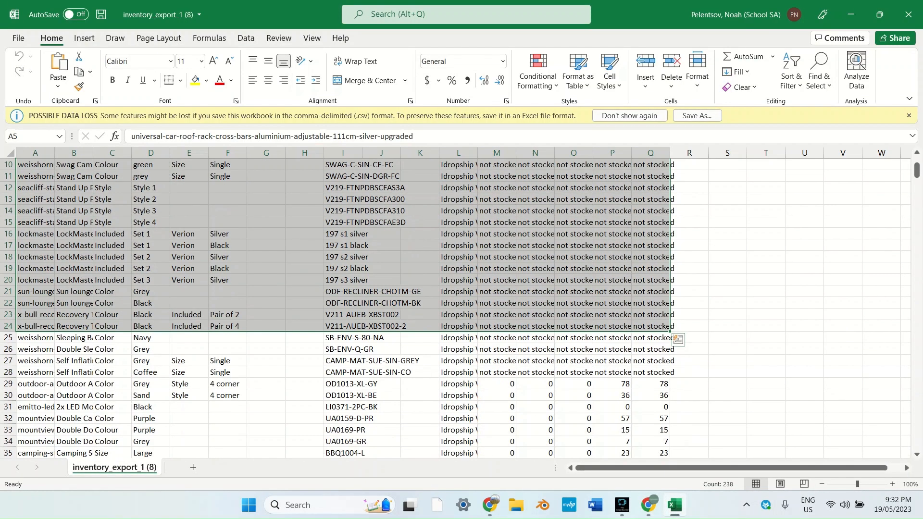
pyautogui.moveTo(651, 373); pyautogui.dragTo(35, 211)
pyautogui.click(458, 245)
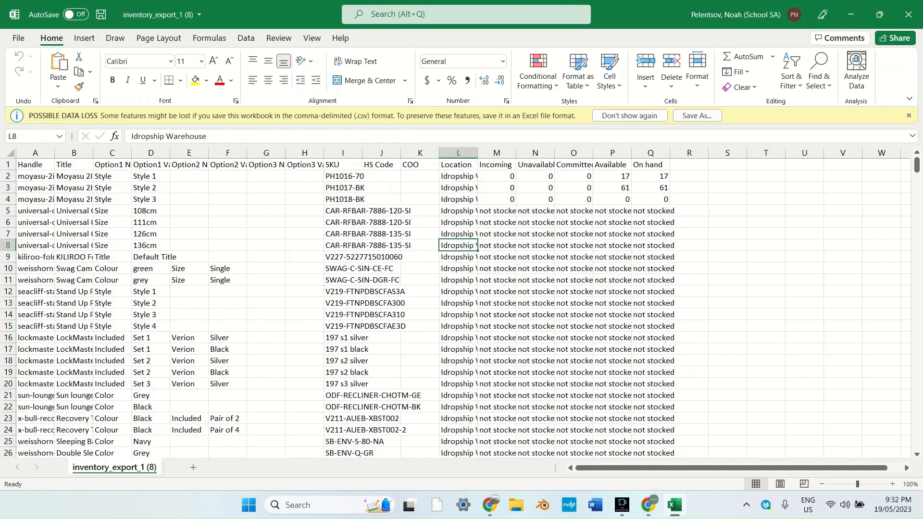
pyautogui.click(909, 15)
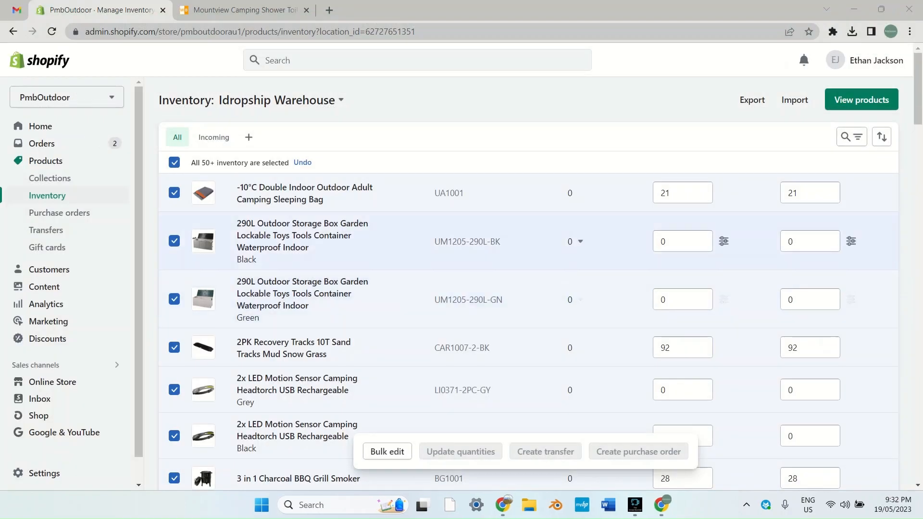
# - Clear the selection of all inventory and open the idropship.com.au home page in the supplier's tab, returning to Shopify
pyautogui.click(174, 163)
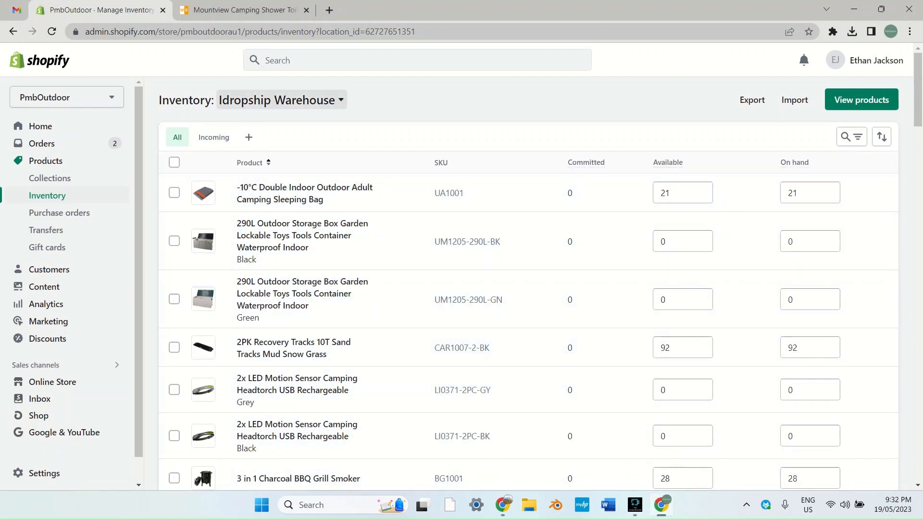
pyautogui.click(281, 101)
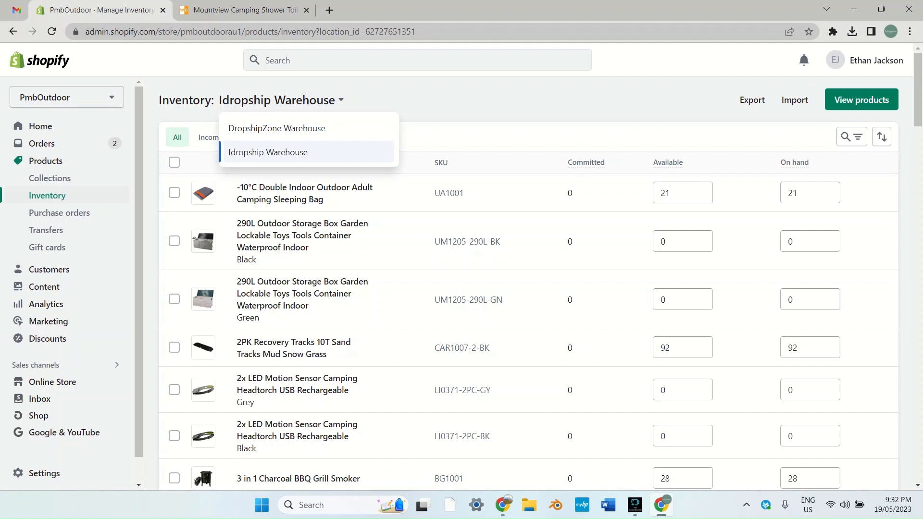
pyautogui.click(245, 10)
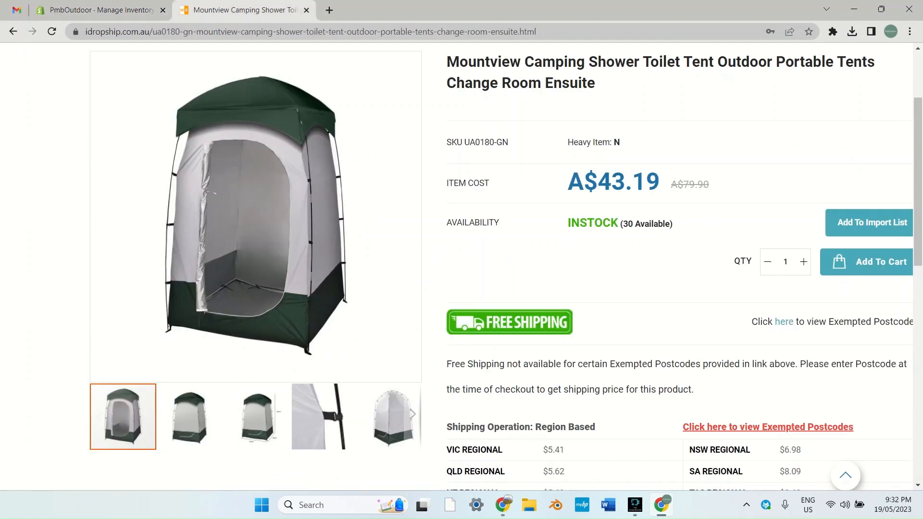
pyautogui.click(52, 32)
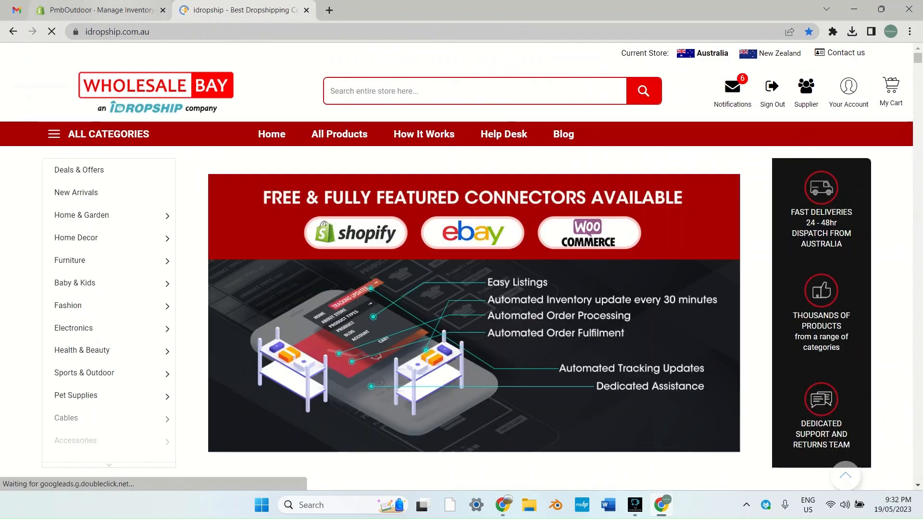
pyautogui.click(101, 10)
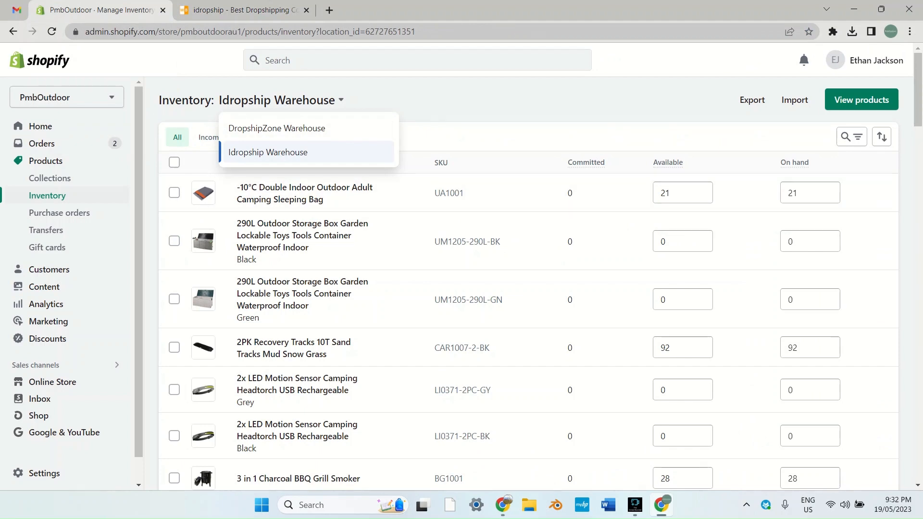
# - Select the 50 items on the first Idropship Warehouse inventory page and export the current page as CSV for Excel
pyautogui.click(268, 152)
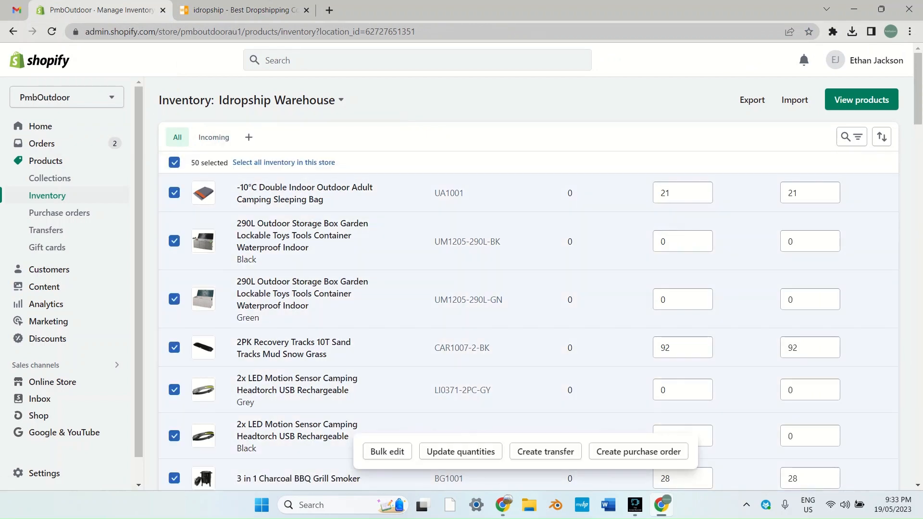
pyautogui.scroll(-10, 529, 284)
pyautogui.scroll(10, 529, 284)
pyautogui.click(752, 99)
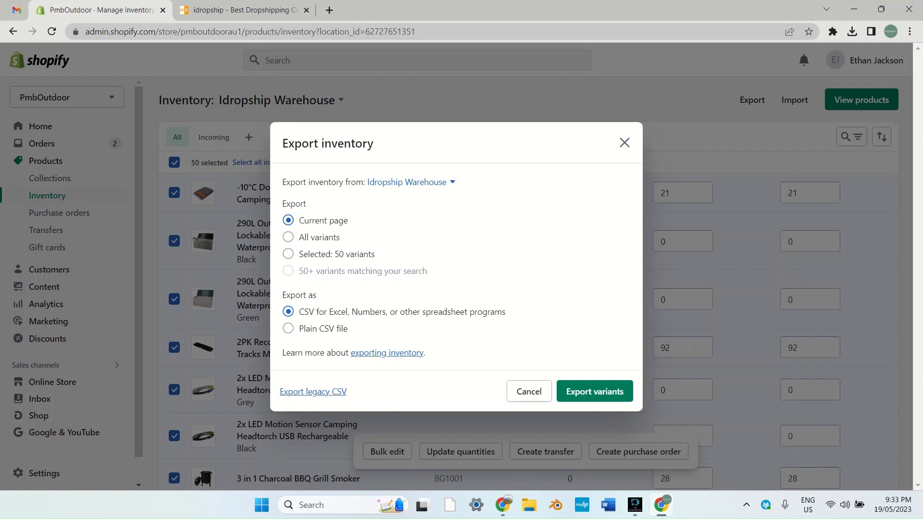
pyautogui.click(595, 392)
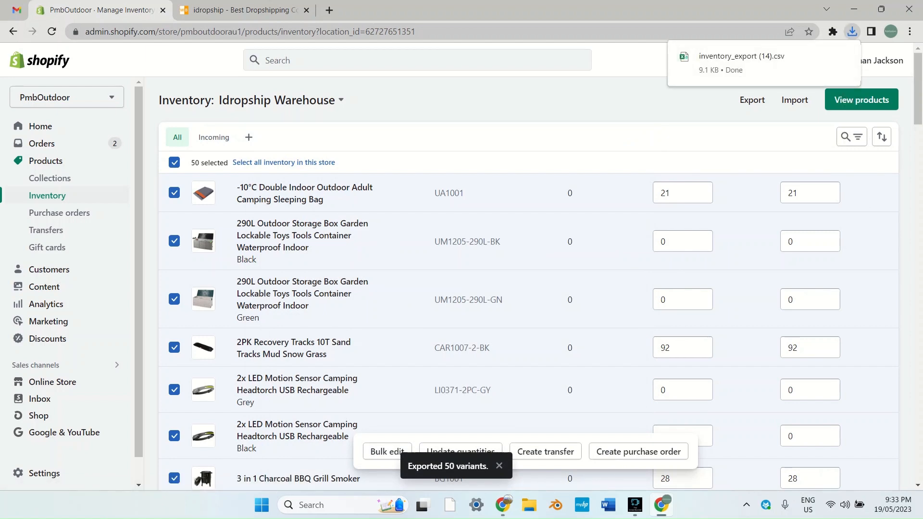
# - Go to the next inventory page, select its 50 items and export the current page as CSV for Excel
pyautogui.scroll(-20, 529, 284)
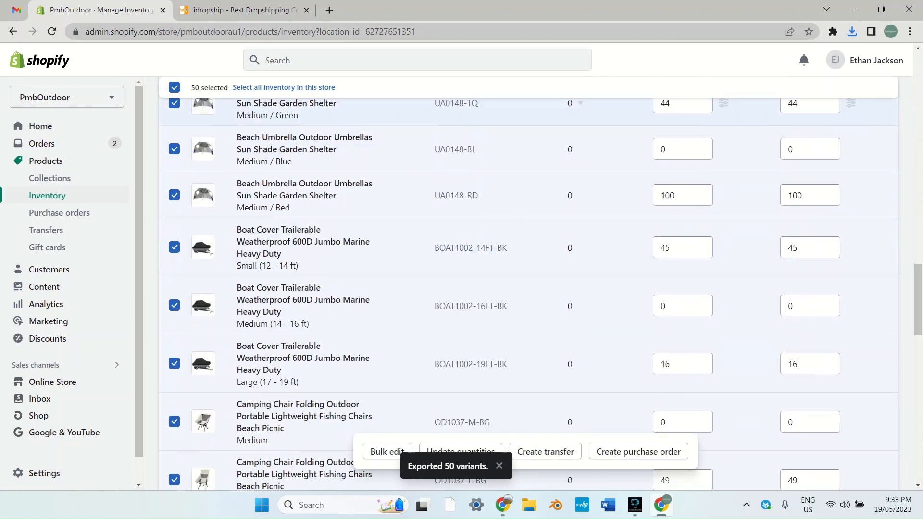
pyautogui.scroll(-5, 529, 283)
pyautogui.click(542, 420)
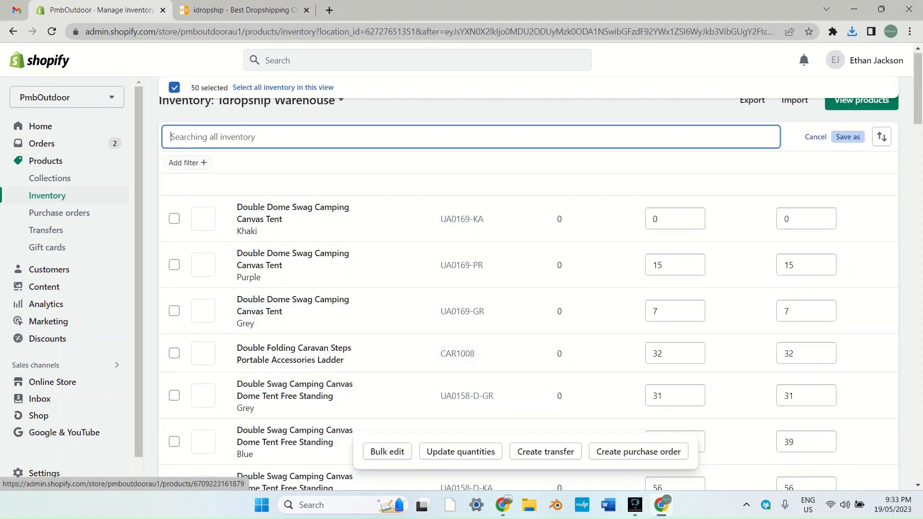
pyautogui.click(174, 184)
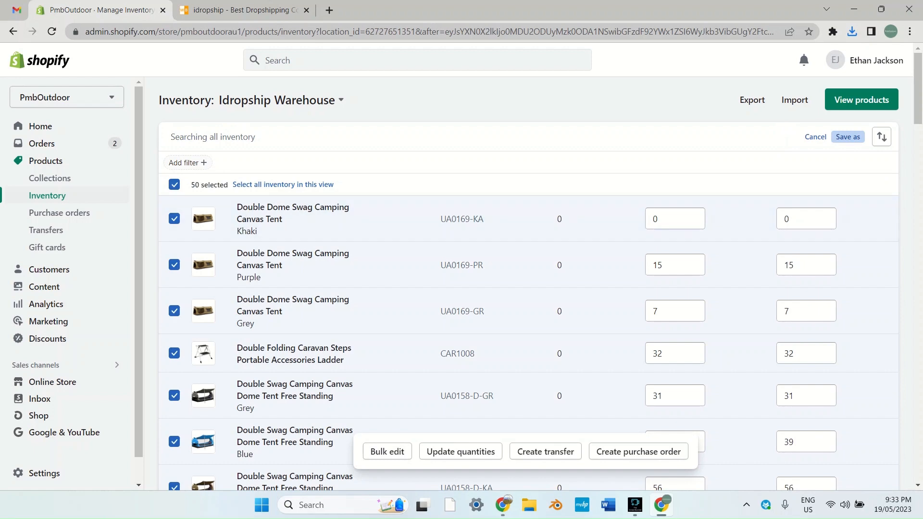
pyautogui.click(752, 100)
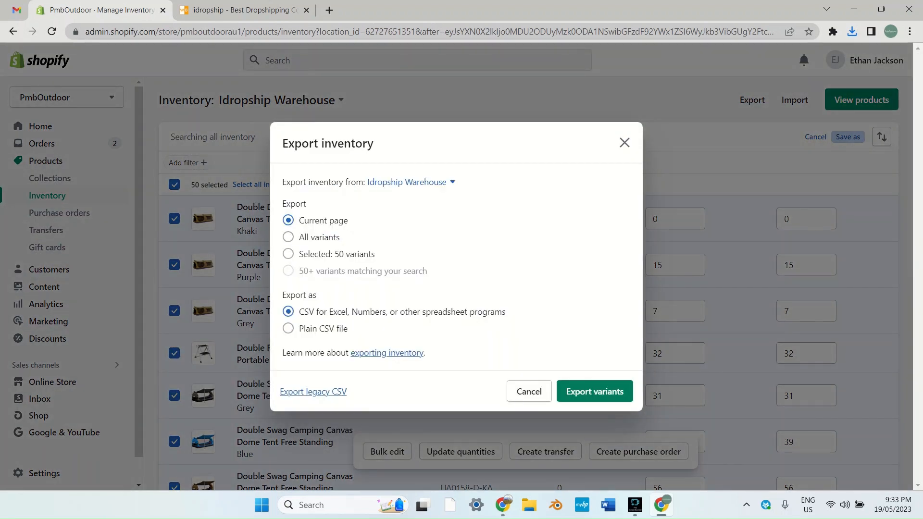
pyautogui.click(595, 391)
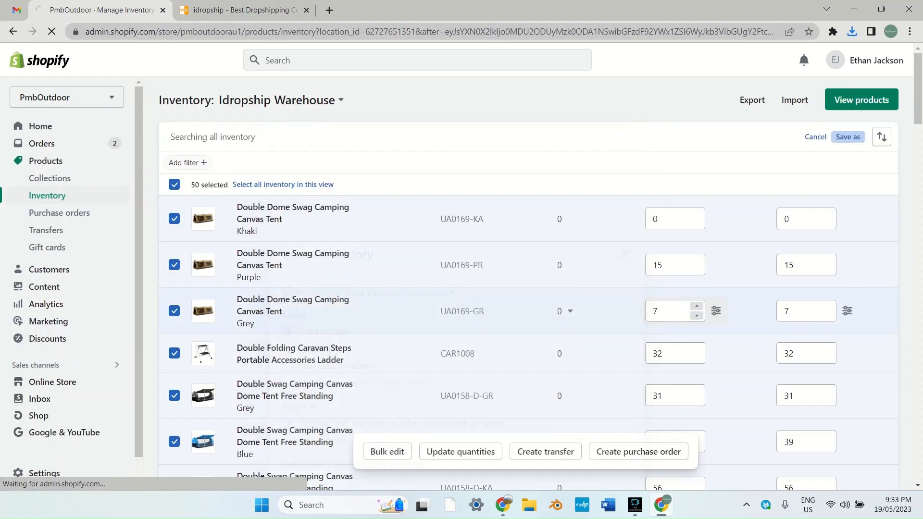
# - Select the 20 items on the final Idropship Warehouse inventory page and export the current page as CSV for Excel
pyautogui.scroll(-10, 529, 289)
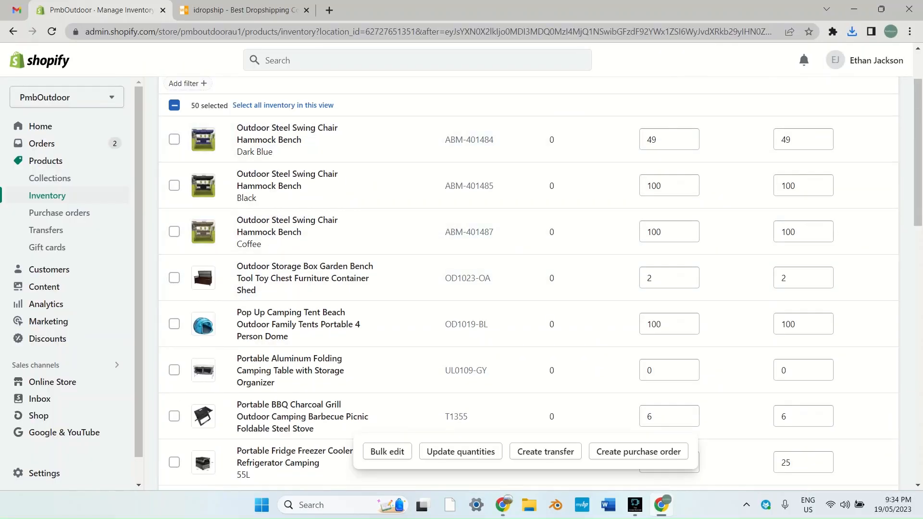
pyautogui.click(174, 105)
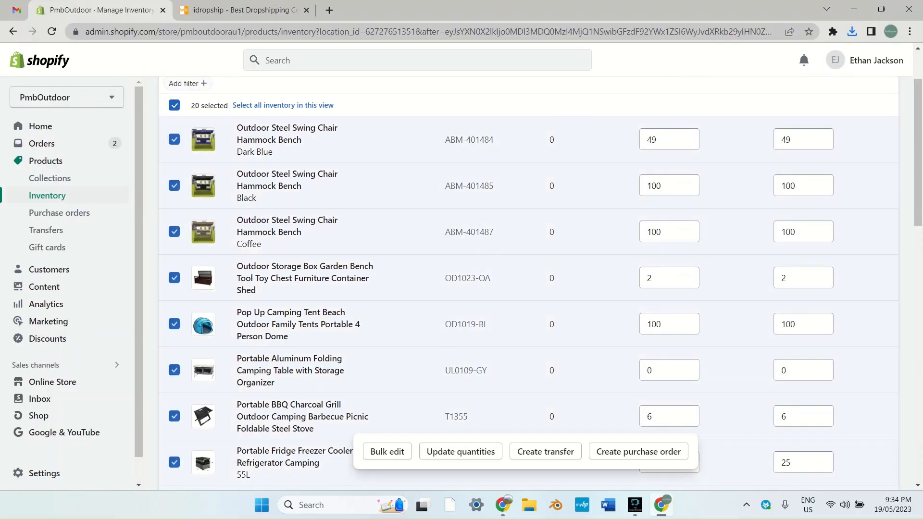
pyautogui.scroll(2, 529, 289)
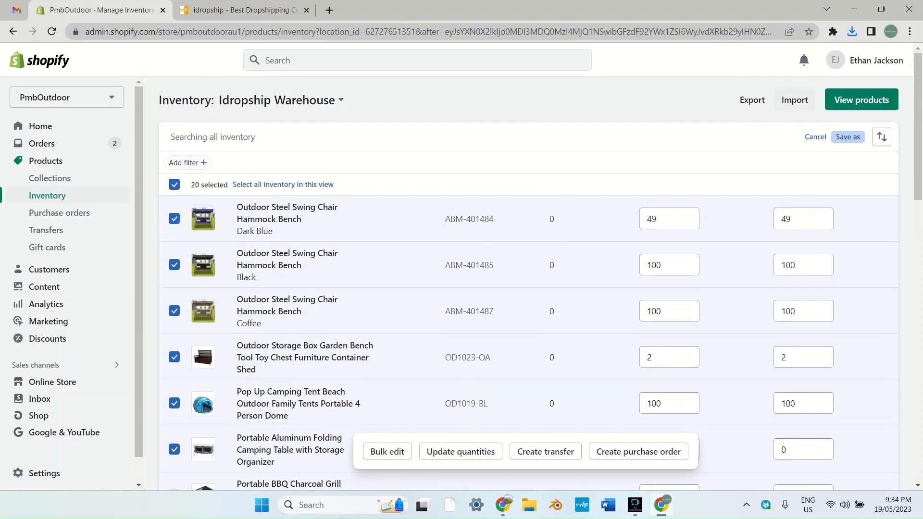
pyautogui.click(752, 99)
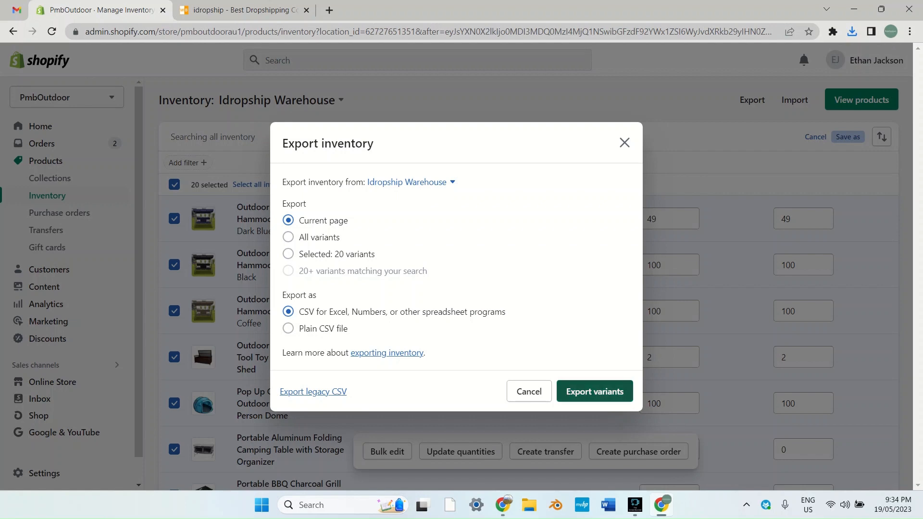
pyautogui.click(594, 392)
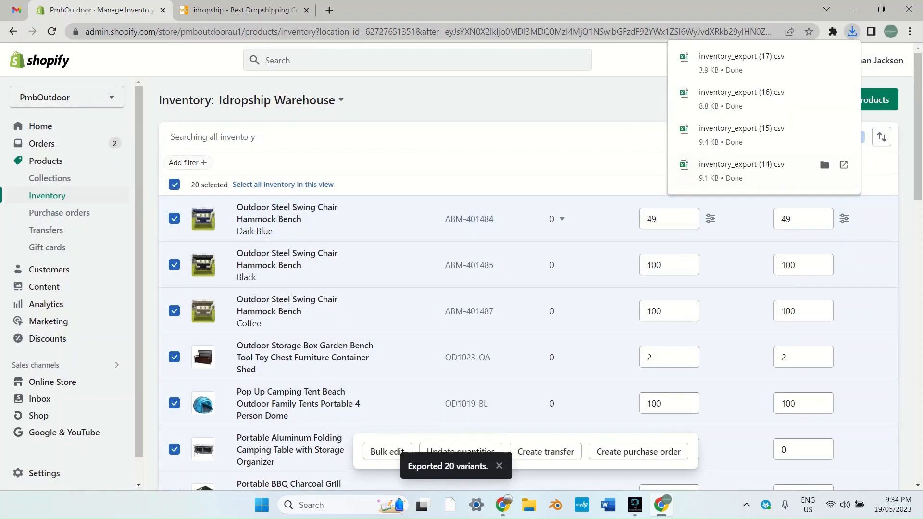
# - Show the browser's full downloads list and open inventory_export (14).csv in Excel
pyautogui.click(910, 31)
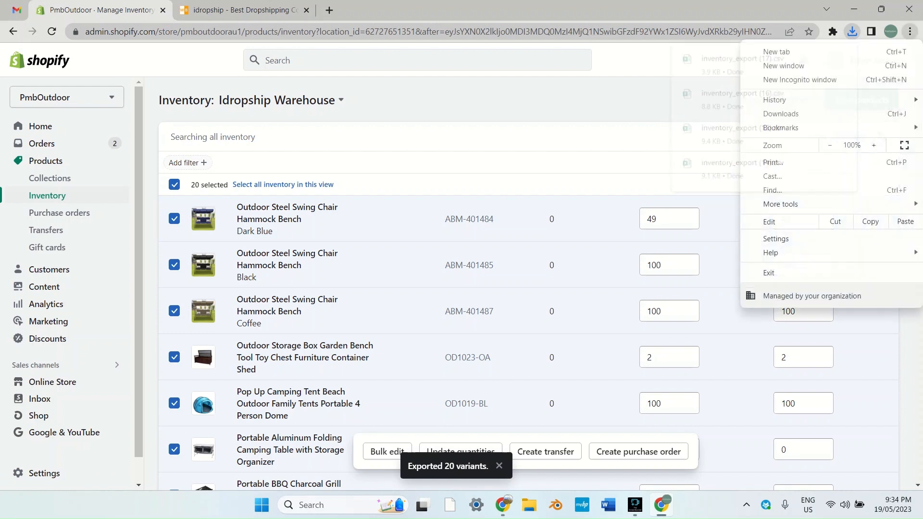
pyautogui.click(781, 114)
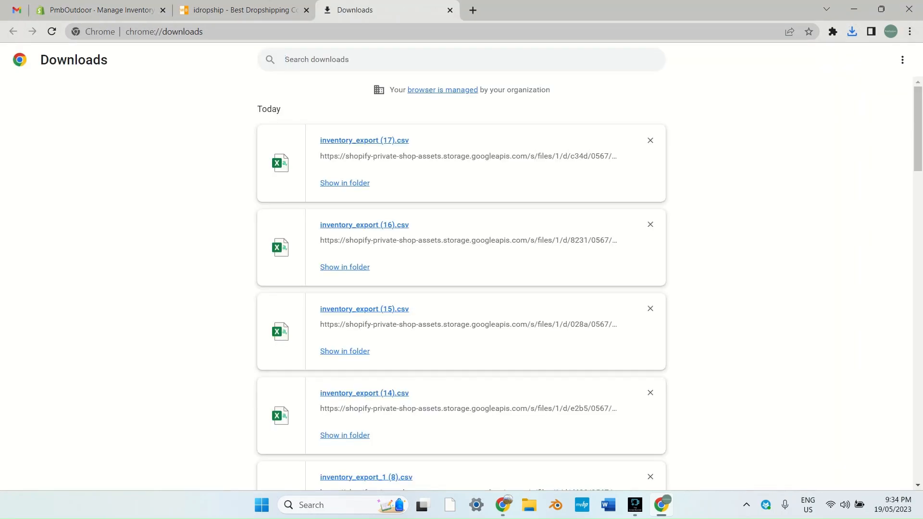
pyautogui.scroll(-1, 462, 284)
pyautogui.scroll(1, 462, 284)
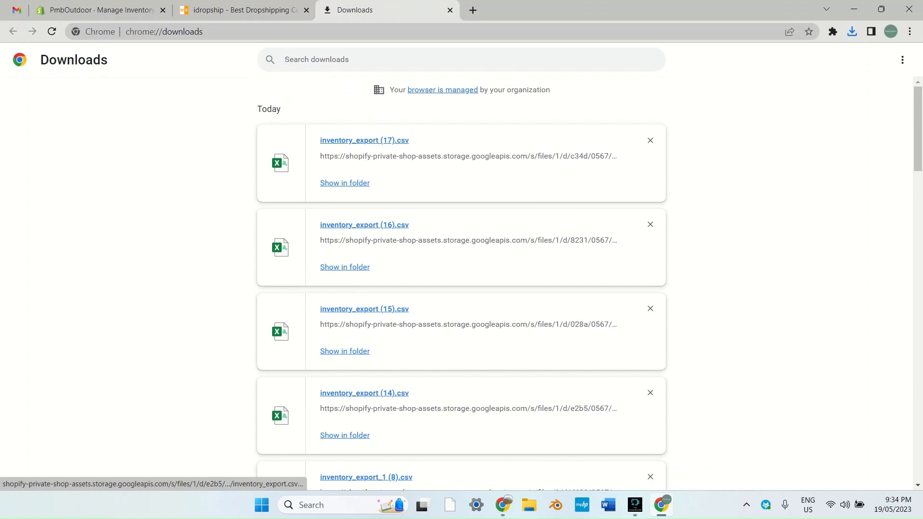
pyautogui.scroll(-1, 461, 284)
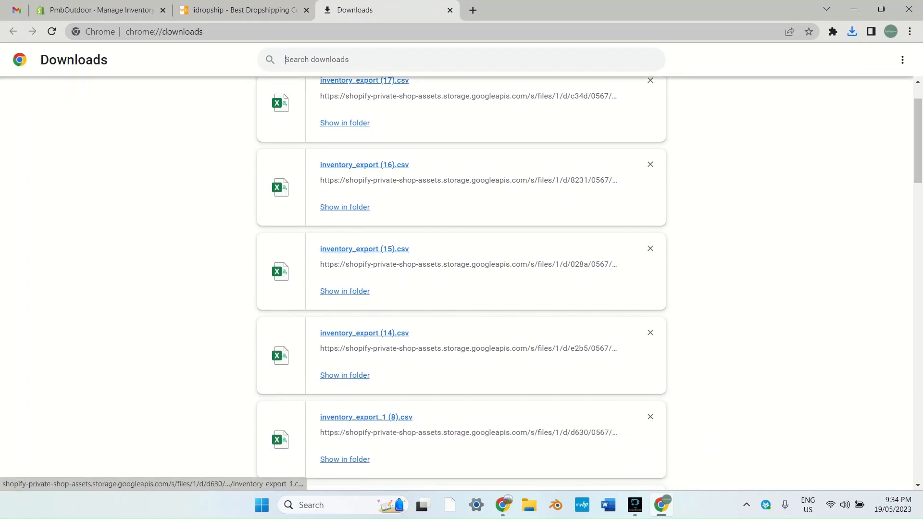
pyautogui.scroll(1, 462, 284)
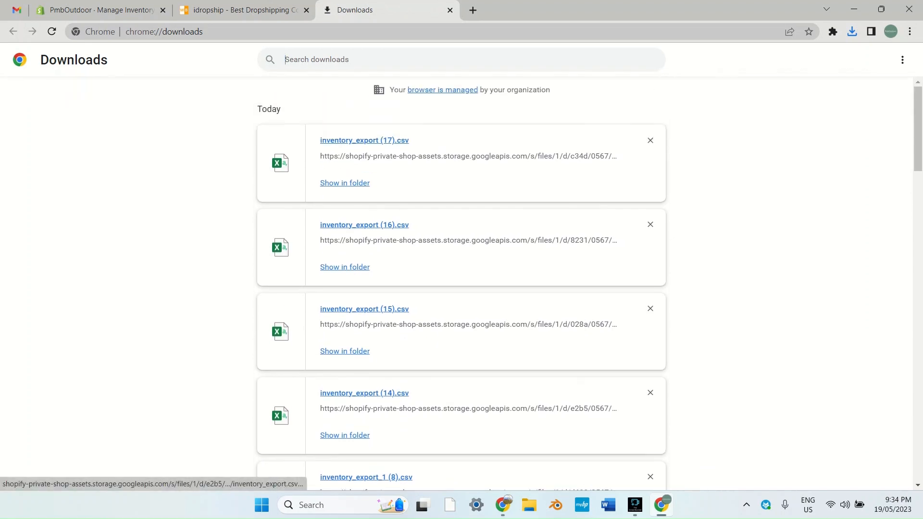
pyautogui.click(365, 393)
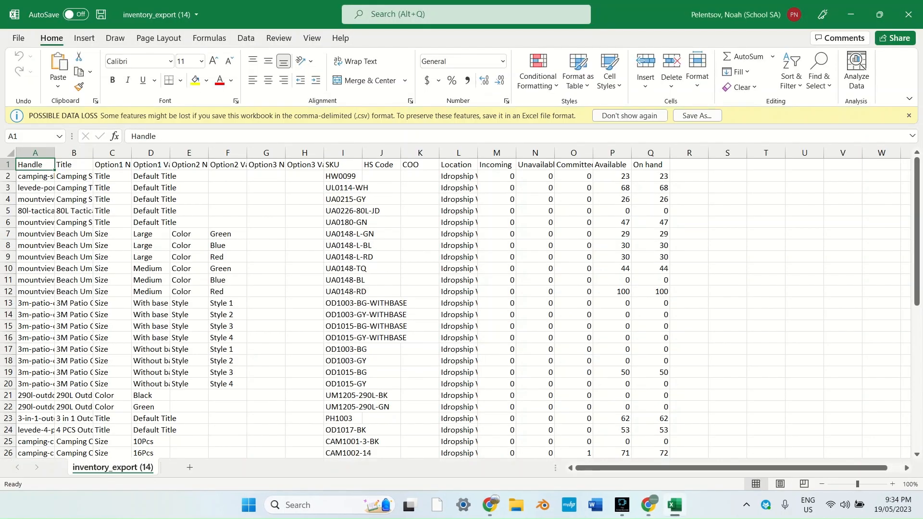
# - Look through the exported inventory rows, examining the SKU column and the On hand column
pyautogui.moveTo(35, 165); pyautogui.dragTo(615, 373)
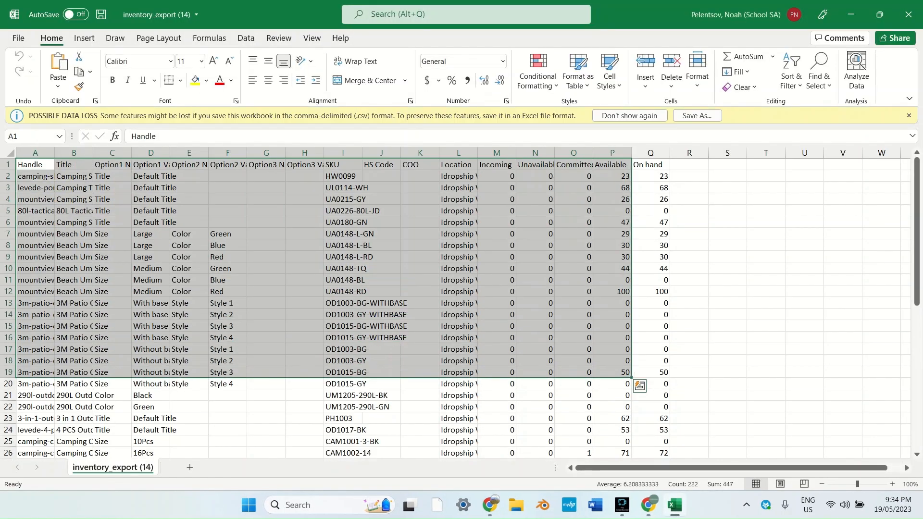
pyautogui.click(650, 315)
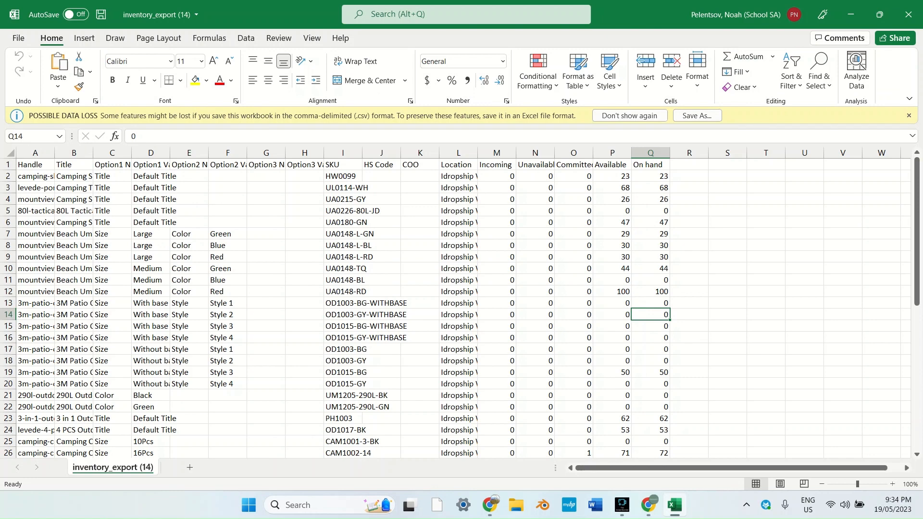
pyautogui.moveTo(343, 164); pyautogui.dragTo(343, 453)
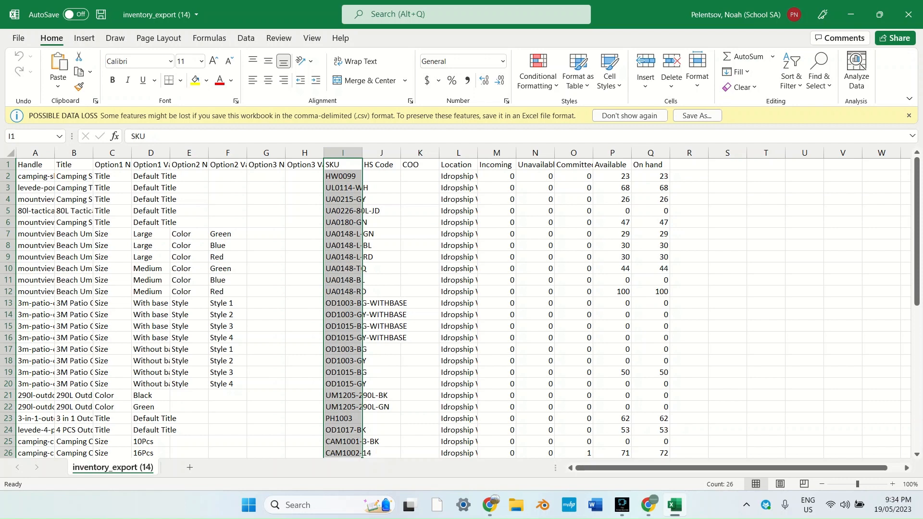
pyautogui.moveTo(650, 165); pyautogui.dragTo(651, 453)
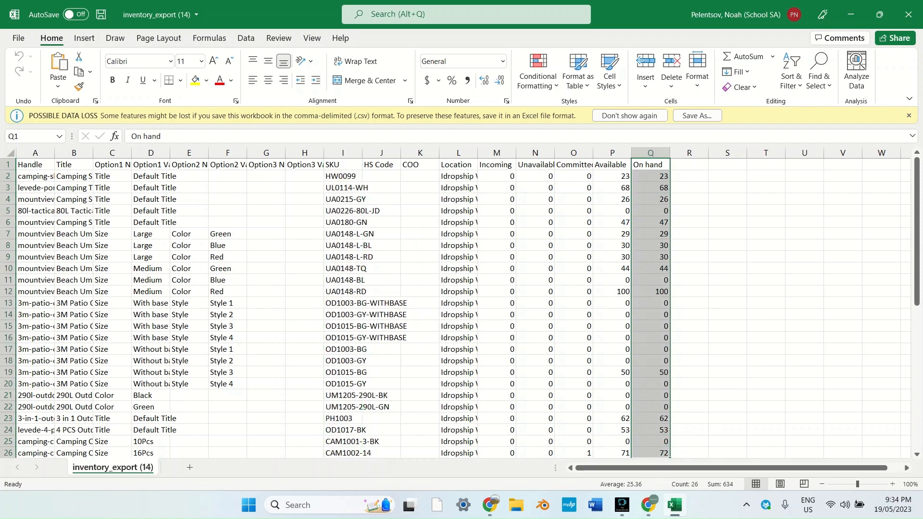
pyautogui.click(535, 210)
pyautogui.scroll(-13, 535, 210)
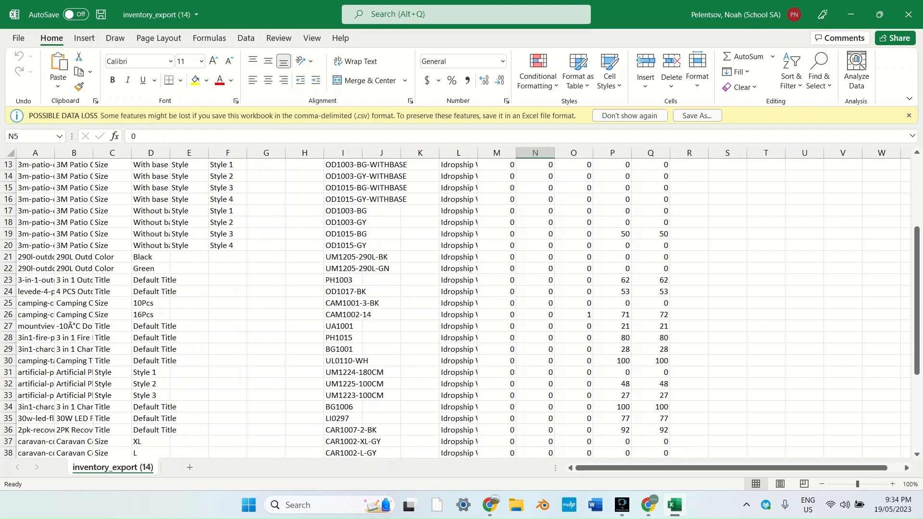
pyautogui.scroll(12, 536, 210)
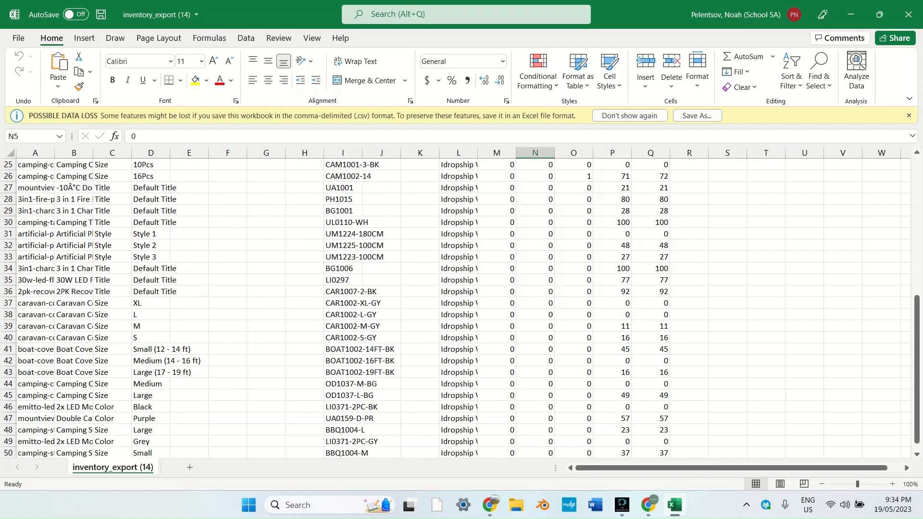
# - Open inventory_export (15).csv from the browser downloads and copy its product rows A2:Q51 without the header
pyautogui.click(649, 505)
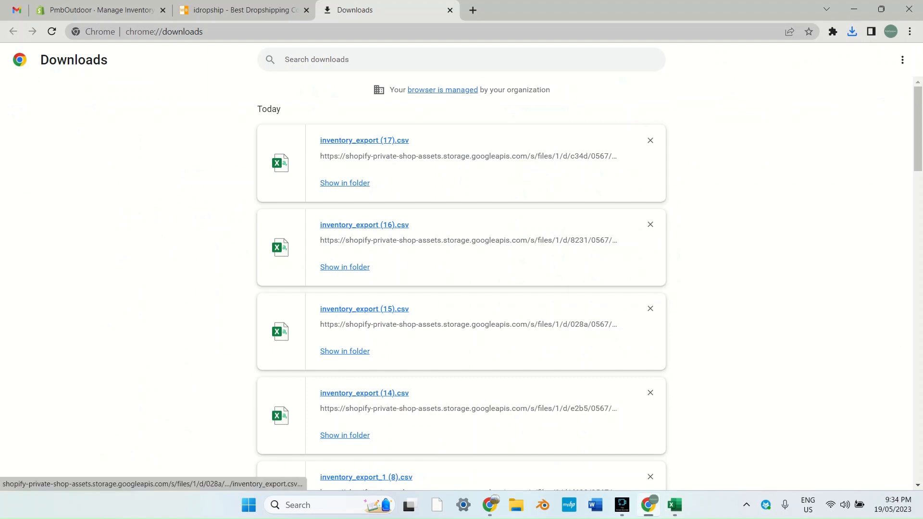
pyautogui.hotkey('alt', 'Tab')
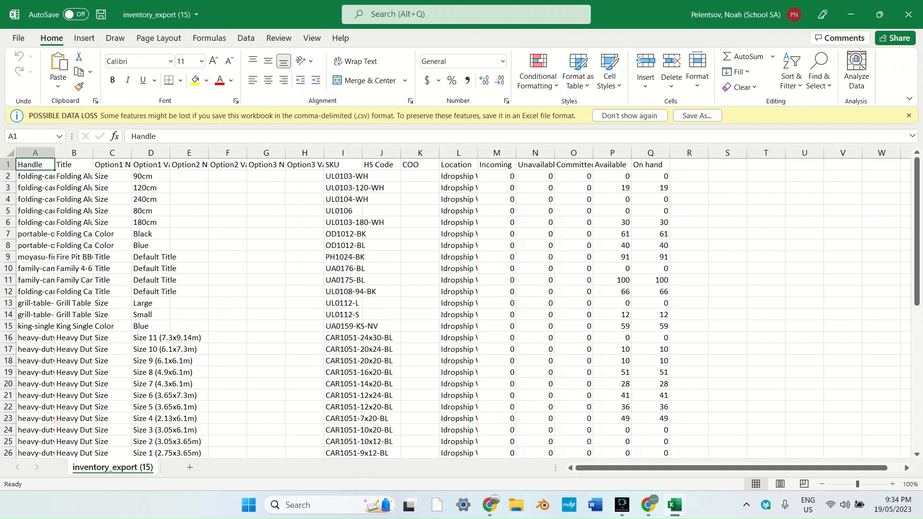
pyautogui.moveTo(35, 177); pyautogui.dragTo(652, 442)
pyautogui.hotkey('ctrl', 'c')
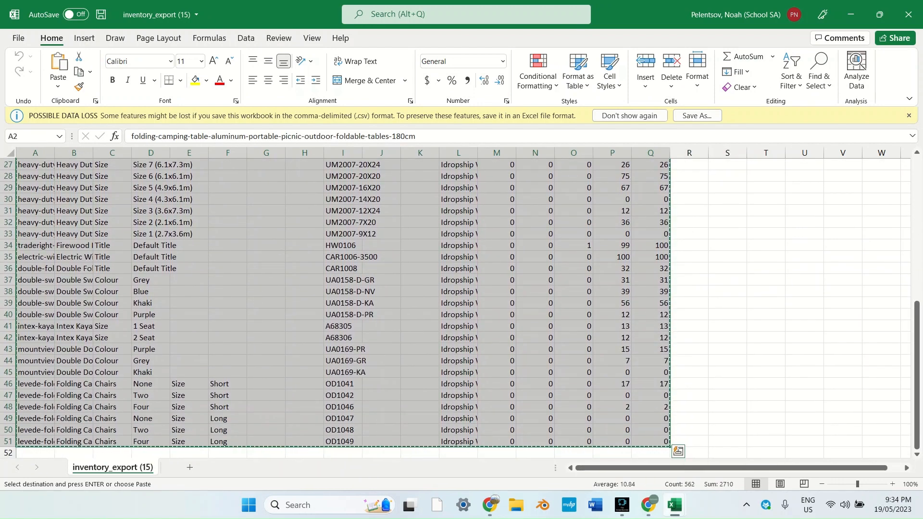
# - Paste the copied rows into inventory_export (14) below the existing products, starting at cell A52
pyautogui.moveTo(675, 505)
pyautogui.click(609, 442)
pyautogui.scroll(-11, 462, 308)
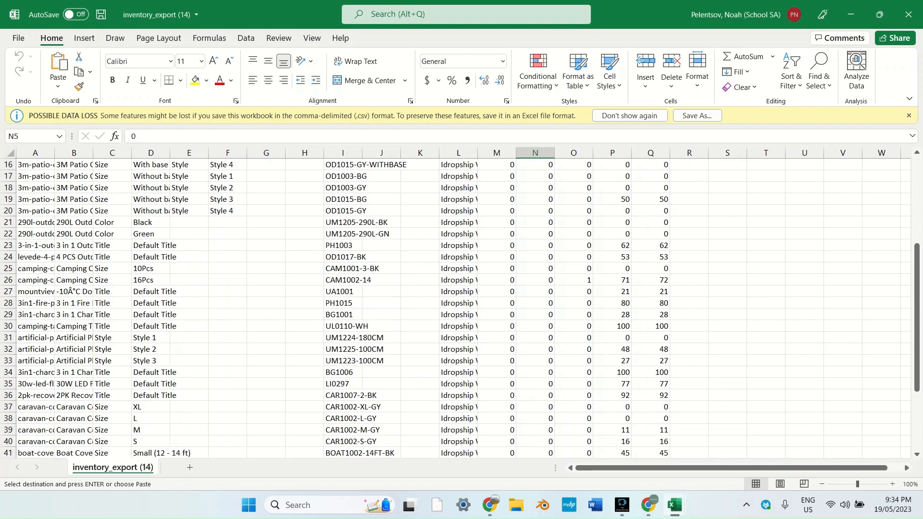
pyautogui.click(35, 337)
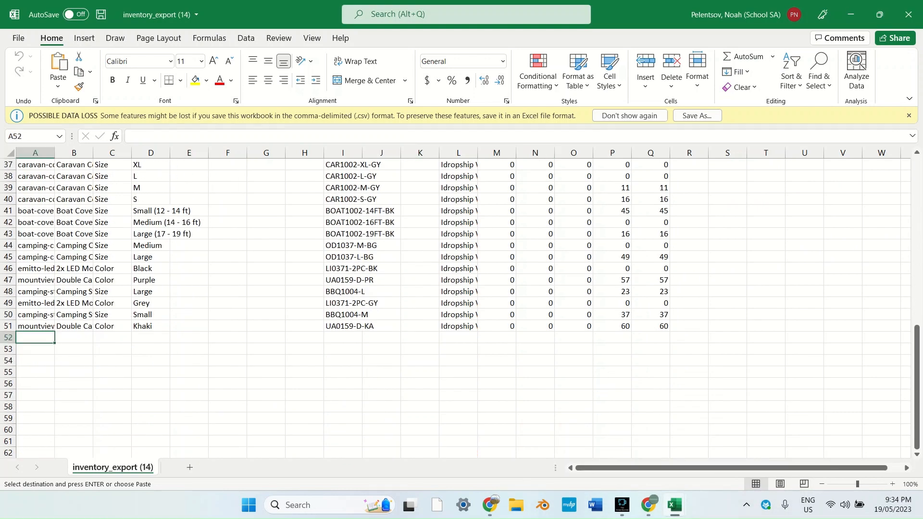
pyautogui.hotkey('ctrl', 'v')
pyautogui.scroll(-4, 462, 307)
pyautogui.scroll(-11, 336, 308)
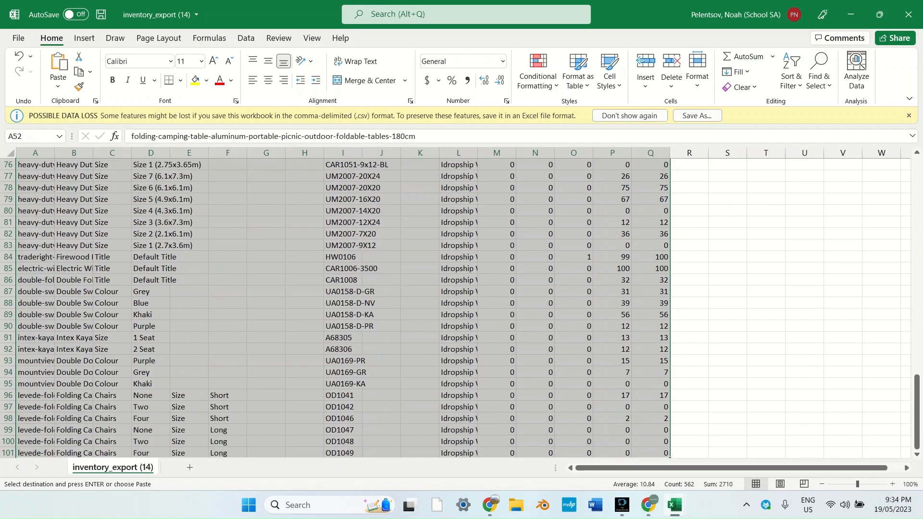
# - Close the inventory_export (15) workbook without keeping its copied data on the clipboard
pyautogui.moveTo(675, 505)
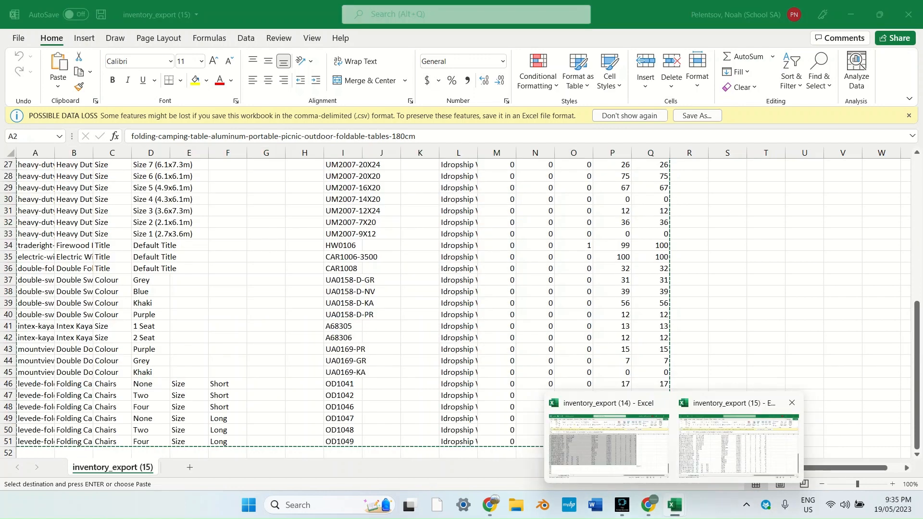
pyautogui.click(740, 445)
pyautogui.click(908, 14)
pyautogui.click(463, 291)
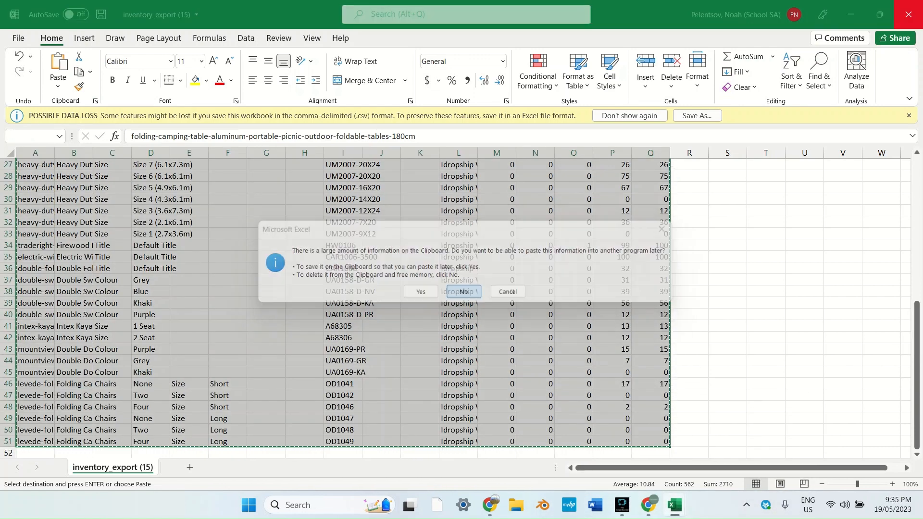
# - Open inventory_export (16).csv from the browser downloads and copy its product rows A2:Q51 without the header
pyautogui.click(649, 505)
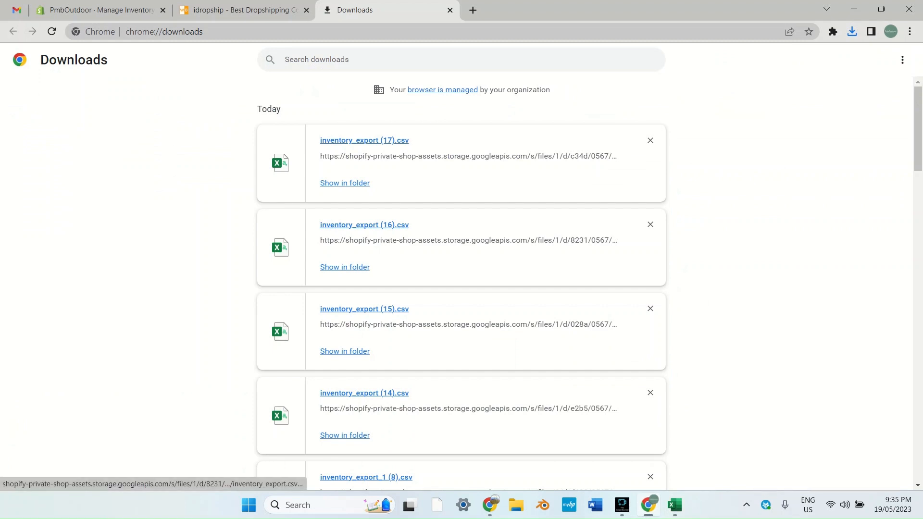
pyautogui.click(364, 393)
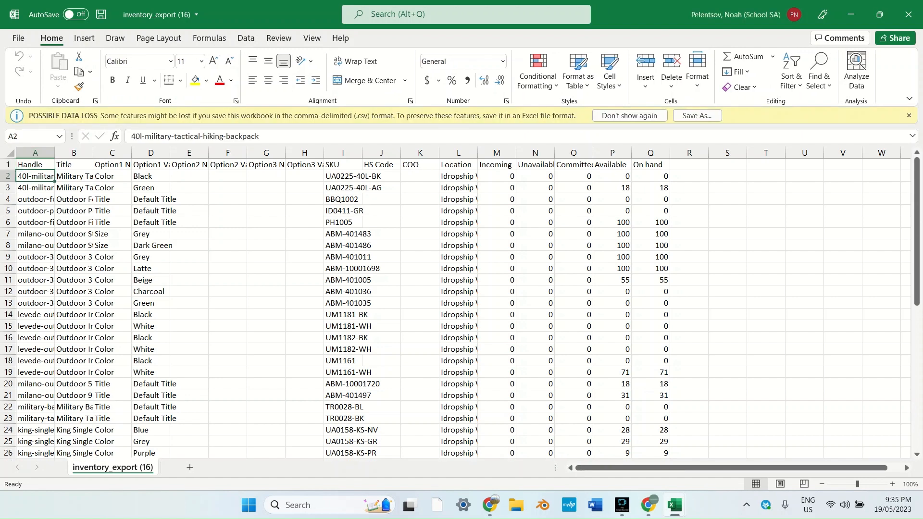
pyautogui.moveTo(35, 176); pyautogui.dragTo(655, 442)
pyautogui.scroll(-1, 461, 308)
pyautogui.hotkey('ctrl', 'c')
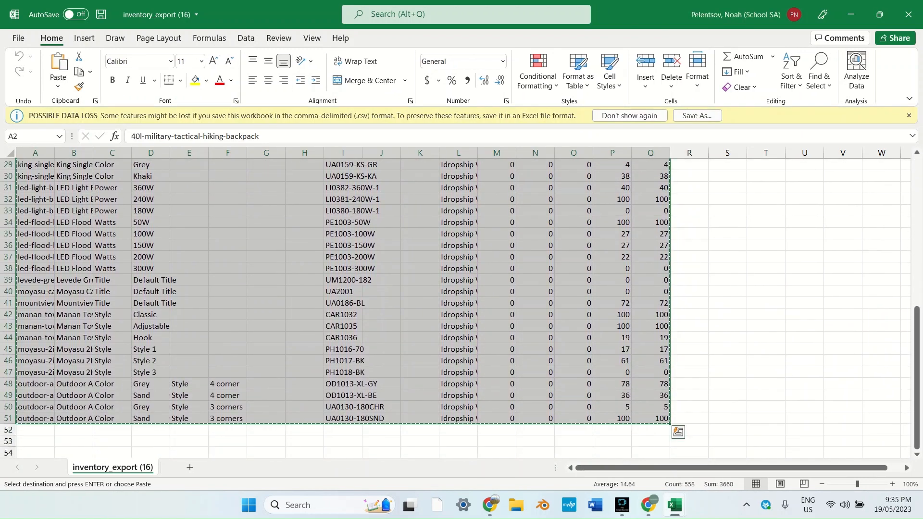
# - Paste the copied rows into inventory_export (14) under the last product, starting at cell A102
pyautogui.moveTo(675, 505)
pyautogui.click(776, 444)
pyautogui.scroll(-3, 777, 432)
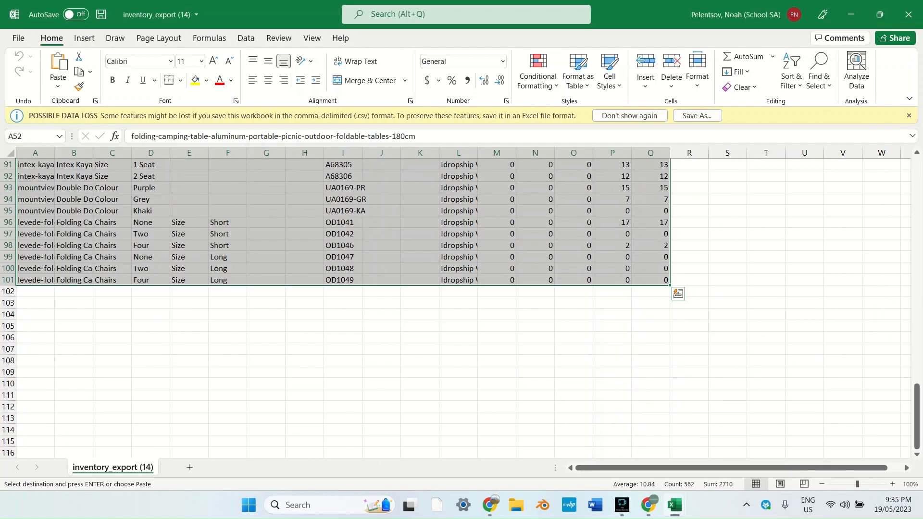
pyautogui.click(35, 291)
pyautogui.hotkey('ctrl', 'v')
pyautogui.scroll(-3, 461, 308)
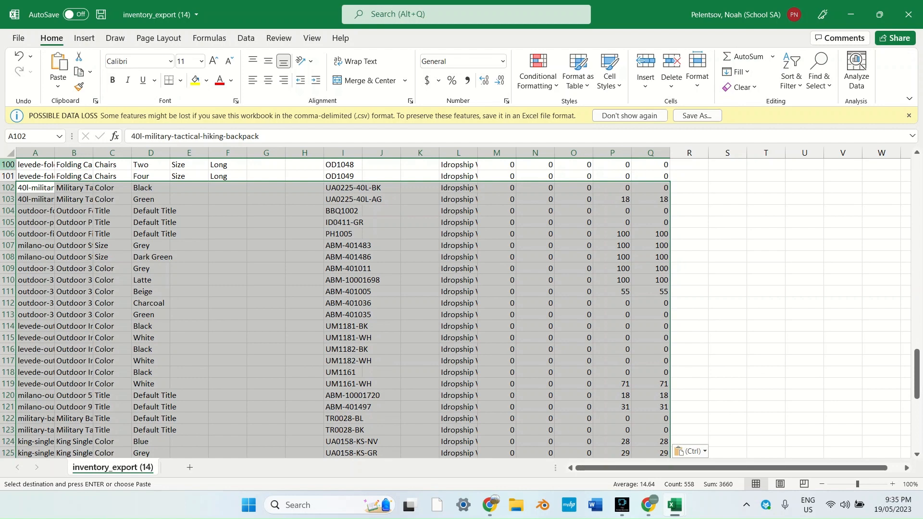
pyautogui.click(35, 176)
pyautogui.hotkey('ctrl', 'v')
pyautogui.hotkey('ctrl', 'z')
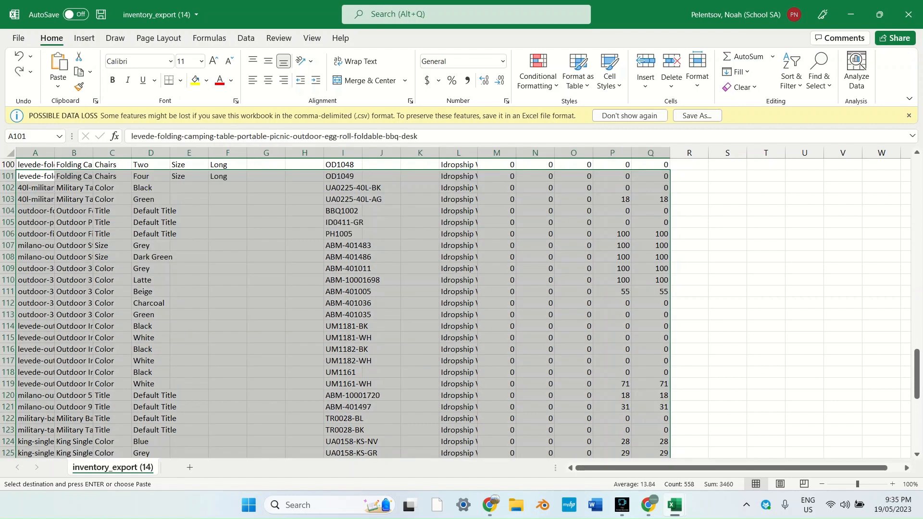
pyautogui.click(689, 234)
# - Close the inventory_export (16) workbook without keeping its copied data on the clipboard
pyautogui.moveTo(675, 505)
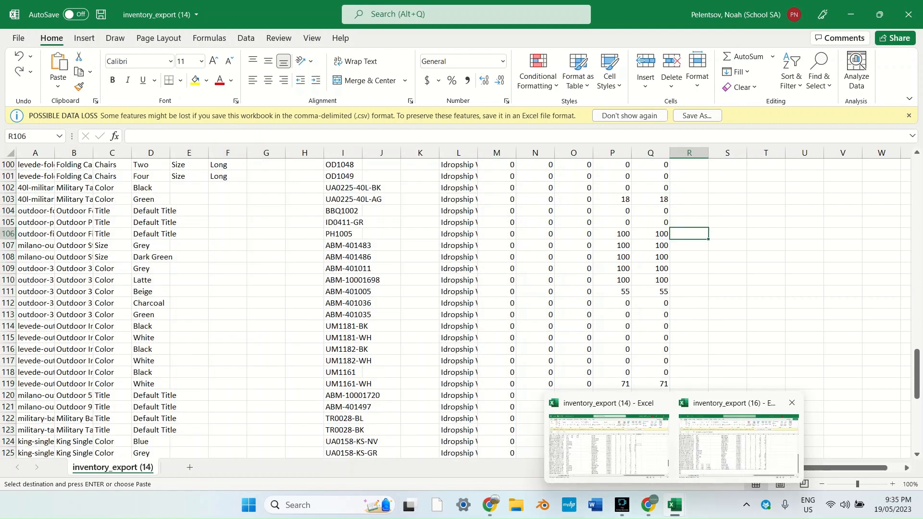
pyautogui.click(739, 442)
pyautogui.click(909, 14)
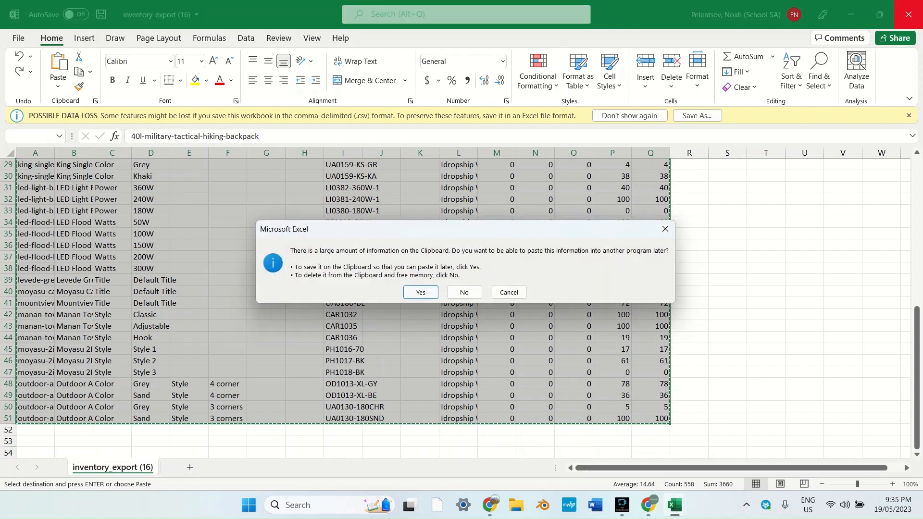
pyautogui.click(464, 292)
# - Open inventory_export (17).csv from the browser downloads and copy its product rows A2:Q21 without the header
pyautogui.moveTo(648, 504)
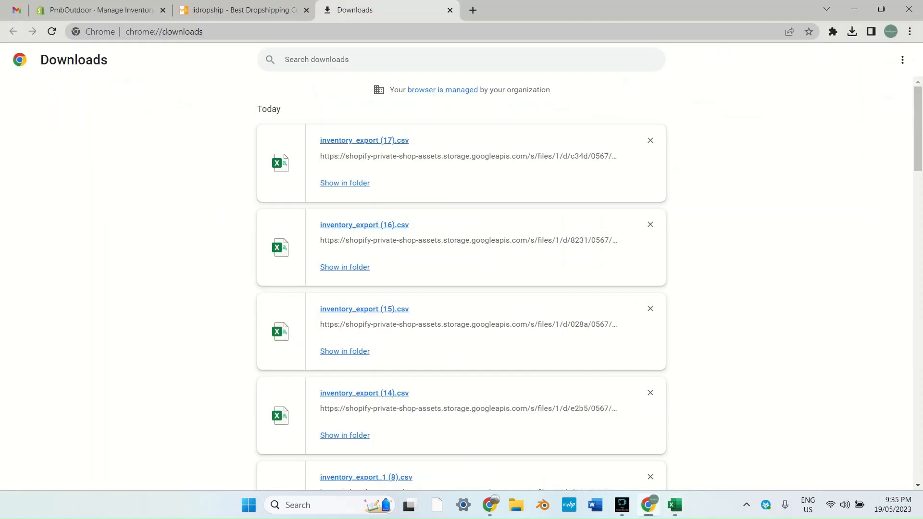
pyautogui.hotkey('alt', 'Tab')
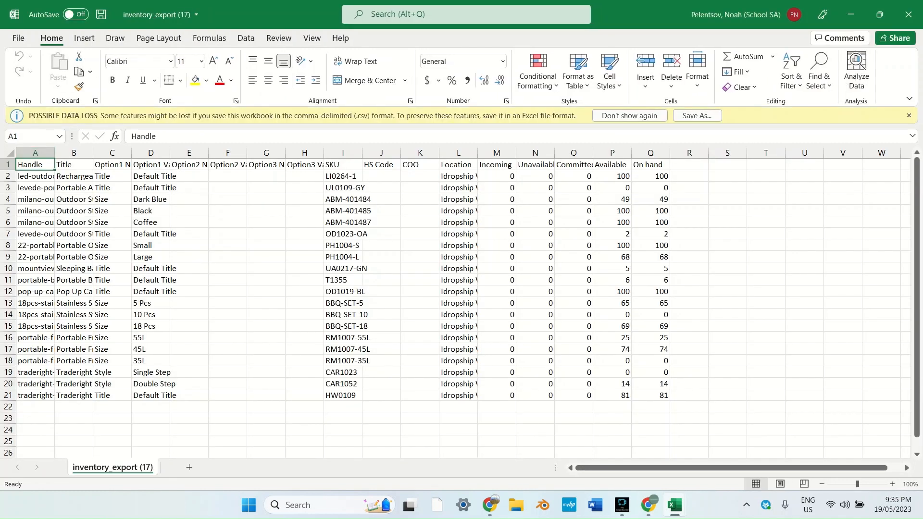
pyautogui.moveTo(35, 176)
pyautogui.mouseDown()
pyautogui.moveTo(423, 280)
pyautogui.moveTo(693, 418)
pyautogui.moveTo(655, 406)
pyautogui.moveTo(648, 394)
pyautogui.moveTo(73, 222)
pyautogui.moveTo(36, 177)
pyautogui.mouseUp()
pyautogui.click(79, 72)
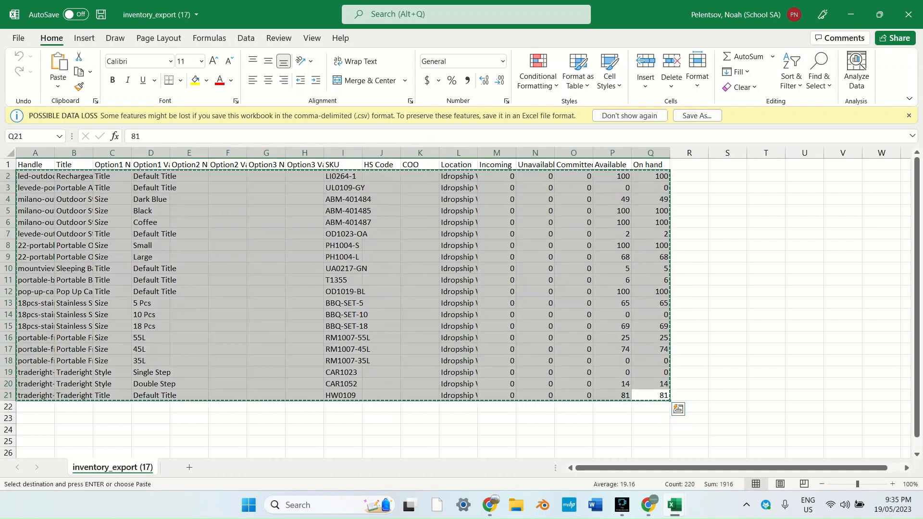
# - Paste the copied rows into inventory_export (14) starting at cell A152 and check the end of the combined list
pyautogui.moveTo(674, 505)
pyautogui.click(608, 436)
pyautogui.scroll(-14, 462, 308)
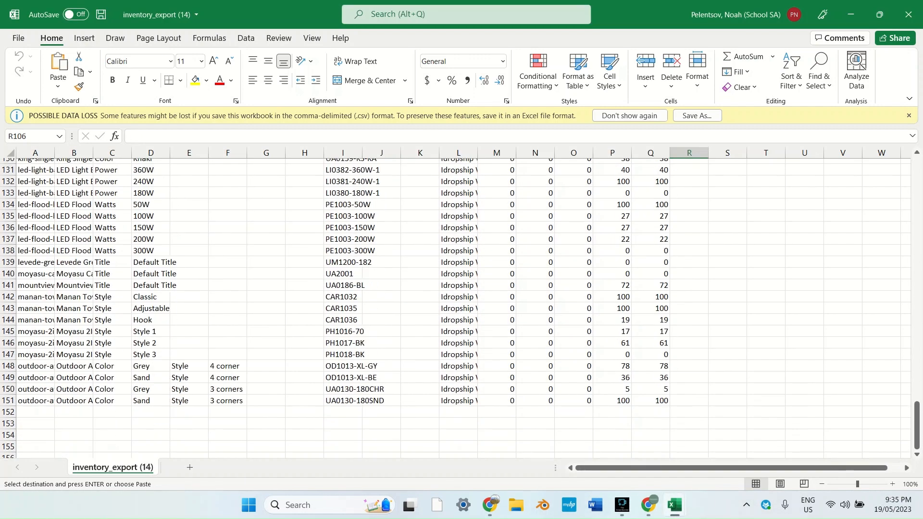
pyautogui.click(35, 280)
pyautogui.hotkey('ctrl', 'v')
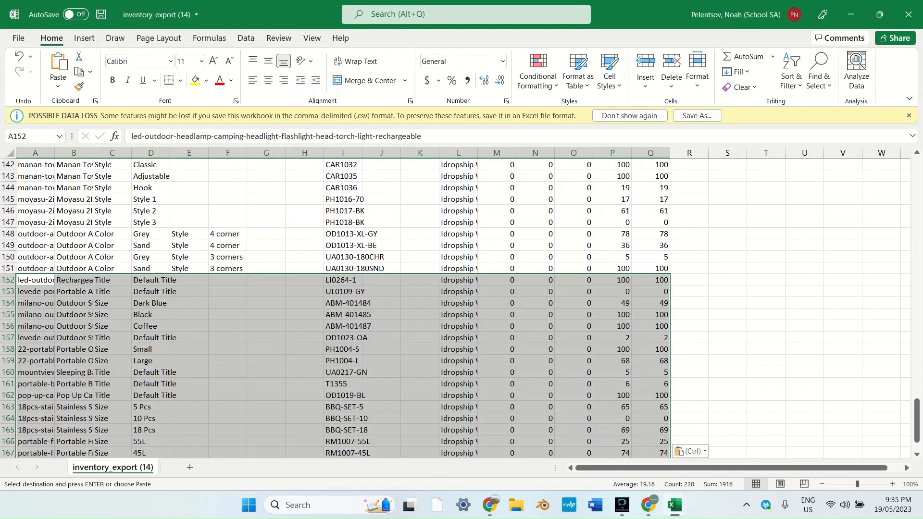
pyautogui.scroll(-3, 462, 308)
pyautogui.click(112, 418)
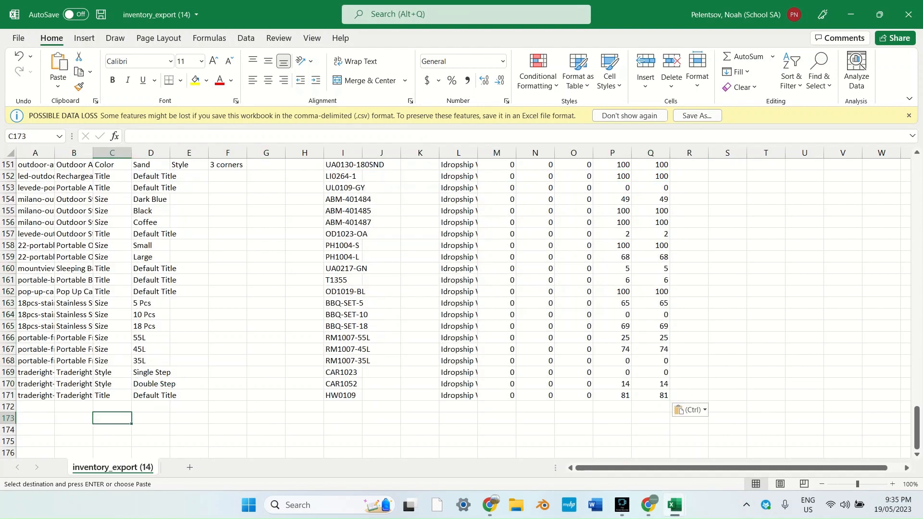
pyautogui.moveTo(35, 395); pyautogui.dragTo(228, 373)
pyautogui.scroll(-3, 462, 308)
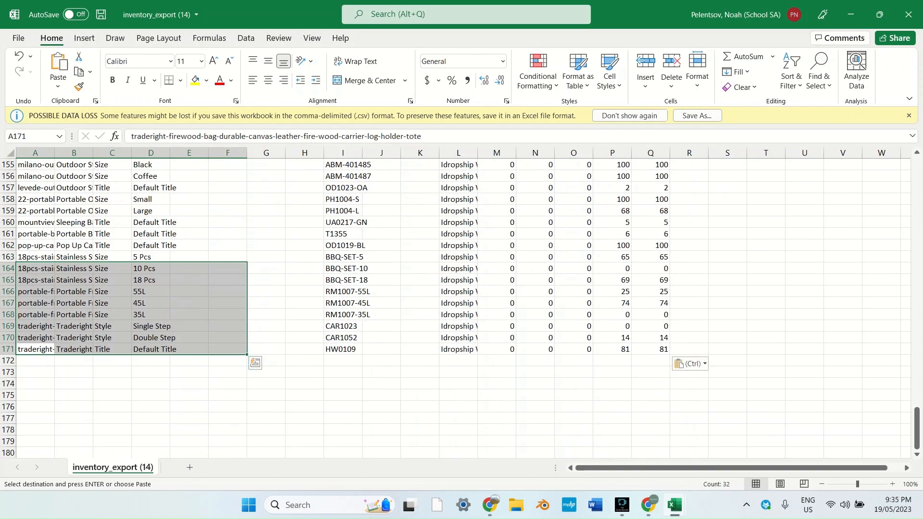
# - Review the combined inventory list in inventory_export (14) from the header row down to the last product in row 171
pyautogui.click(73, 373)
pyautogui.click(9, 349)
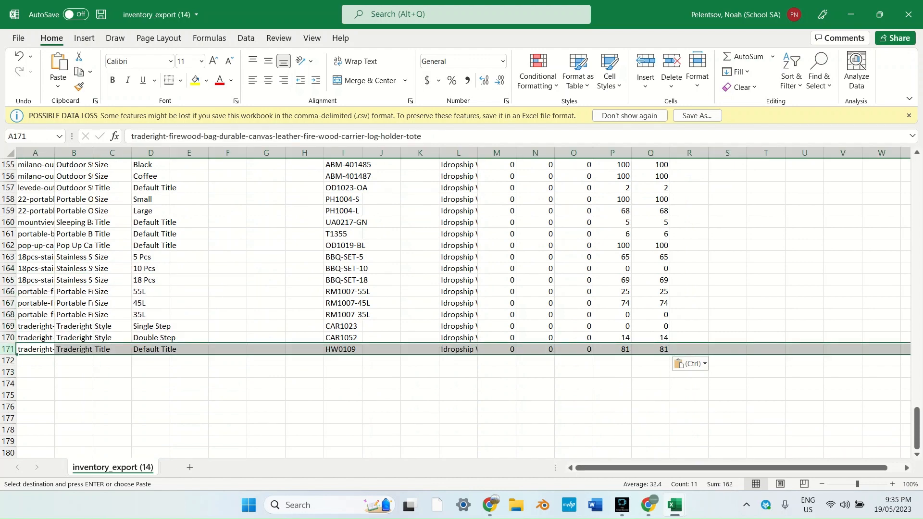
pyautogui.click(112, 383)
pyautogui.moveTo(917, 441); pyautogui.dragTo(917, 191)
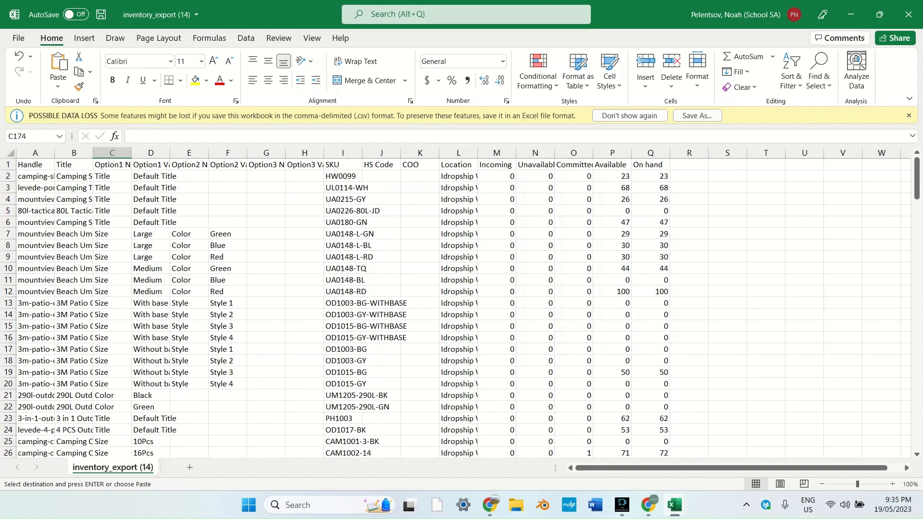
pyautogui.moveTo(35, 165); pyautogui.dragTo(651, 166)
pyautogui.click(420, 280)
pyautogui.scroll(-20, 420, 280)
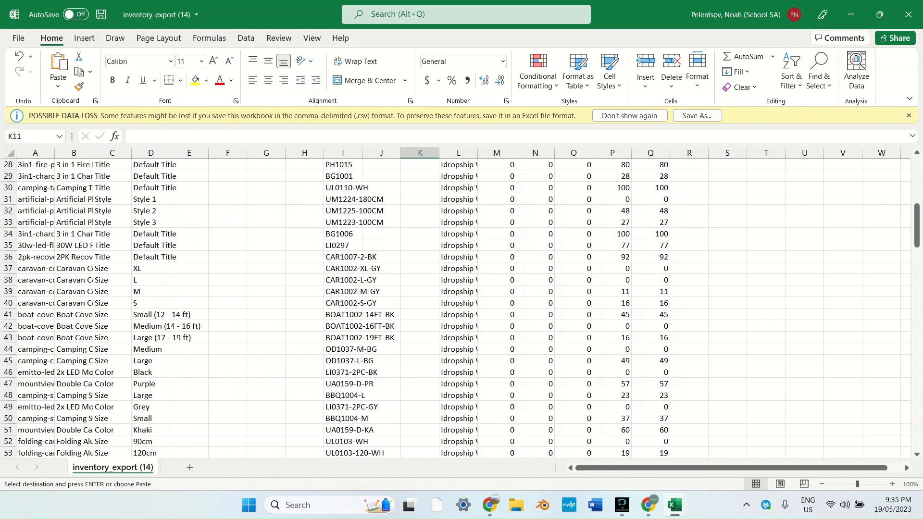
pyautogui.scroll(-20, 420, 279)
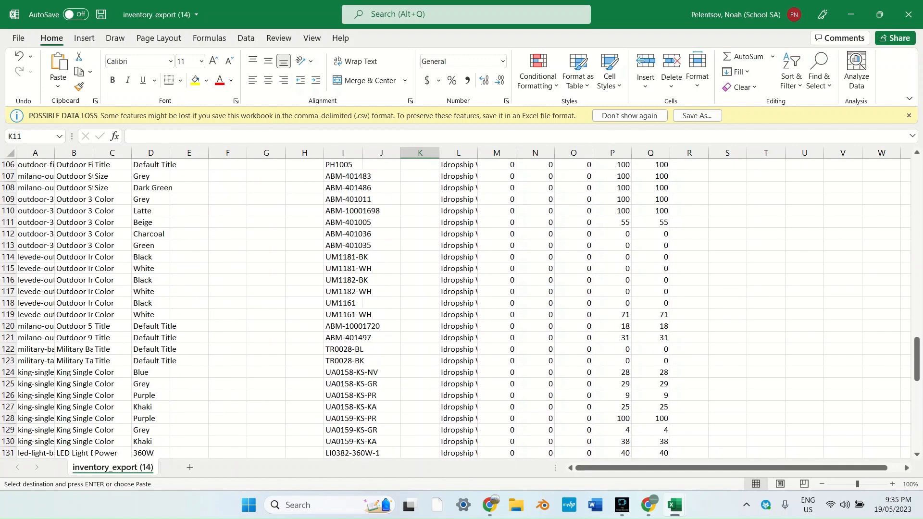
# - Close the inventory_export (17) workbook without keeping its copied data on the clipboard and return to the start of the combined list
pyautogui.moveTo(674, 505)
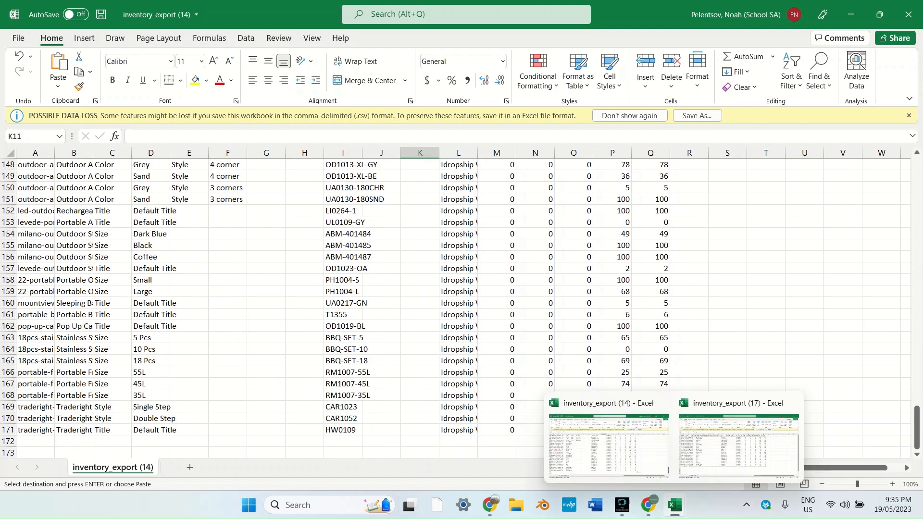
pyautogui.click(746, 462)
pyautogui.click(909, 14)
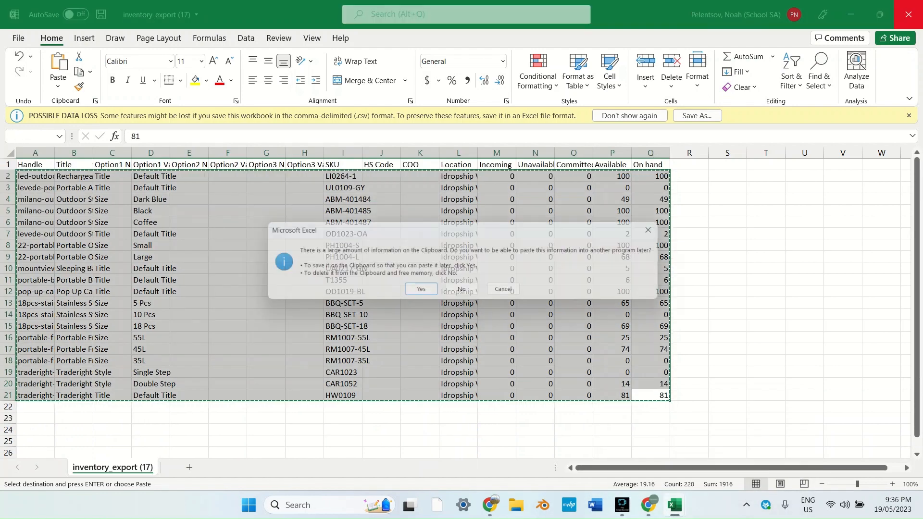
pyautogui.click(465, 293)
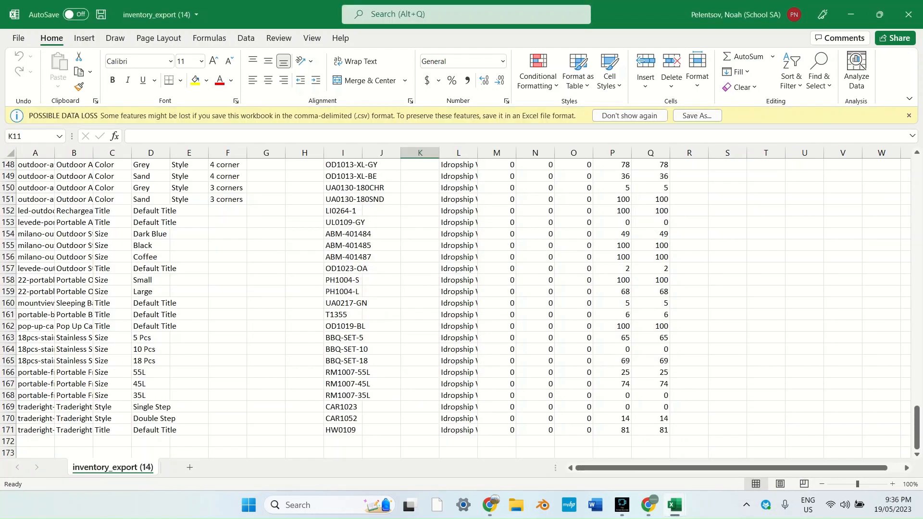
pyautogui.scroll(20, 462, 307)
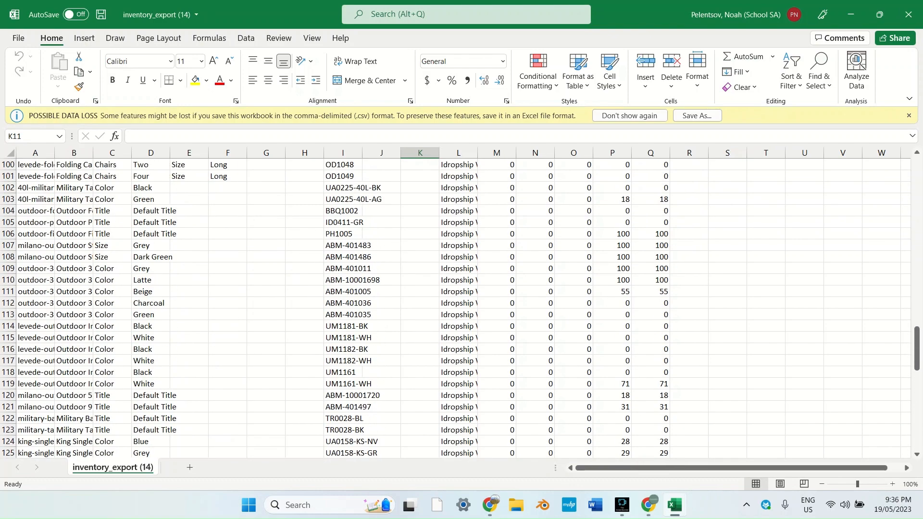
pyautogui.scroll(20, 462, 308)
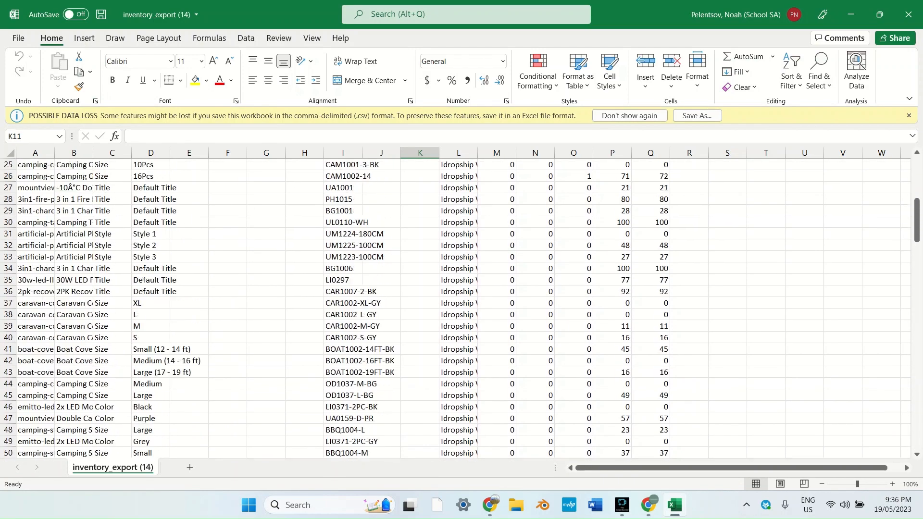
pyautogui.scroll(2, 462, 307)
# - Switch to the idropship.com.au page in Chrome and open General MyList from the customer account
pyautogui.click(649, 505)
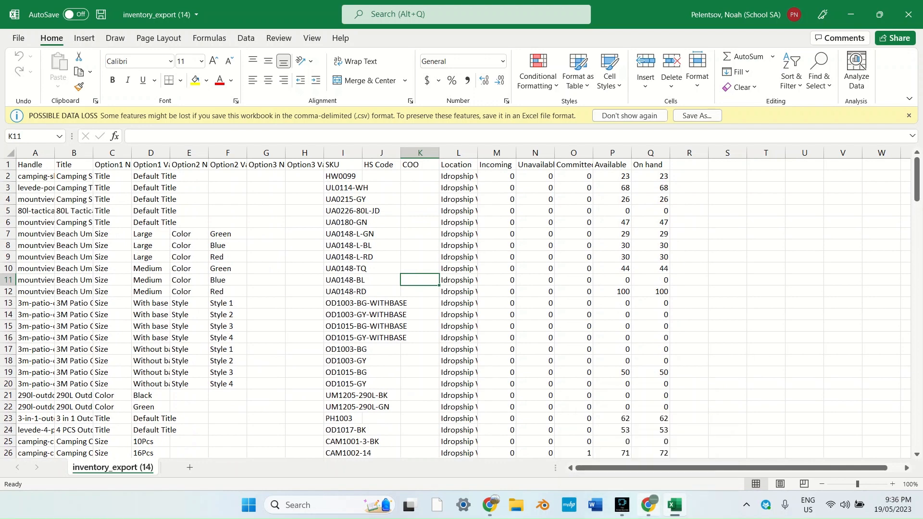
pyautogui.click(244, 10)
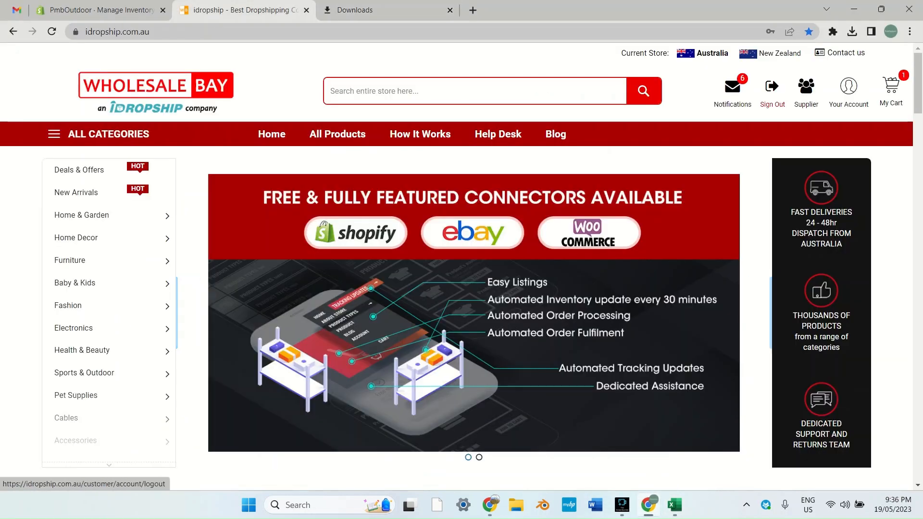
pyautogui.click(849, 91)
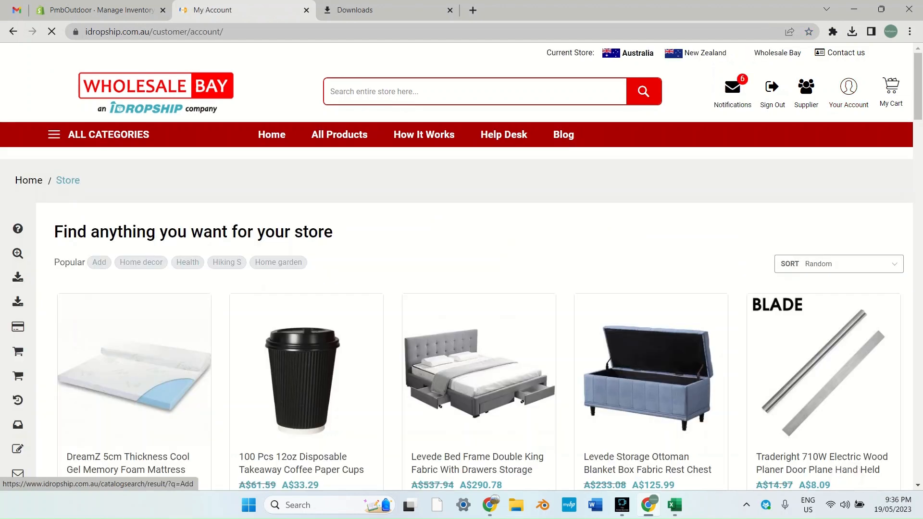
pyautogui.moveTo(54, 278)
pyautogui.scroll(-1, 54, 279)
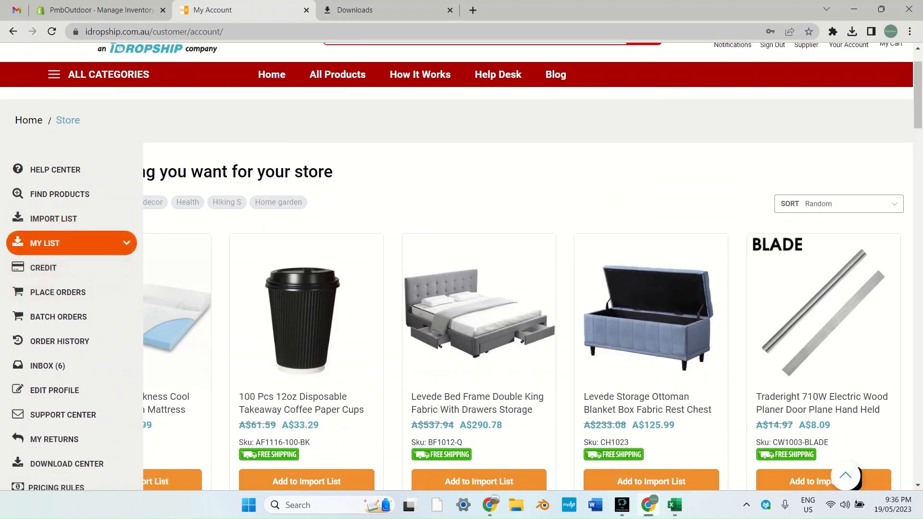
pyautogui.click(54, 243)
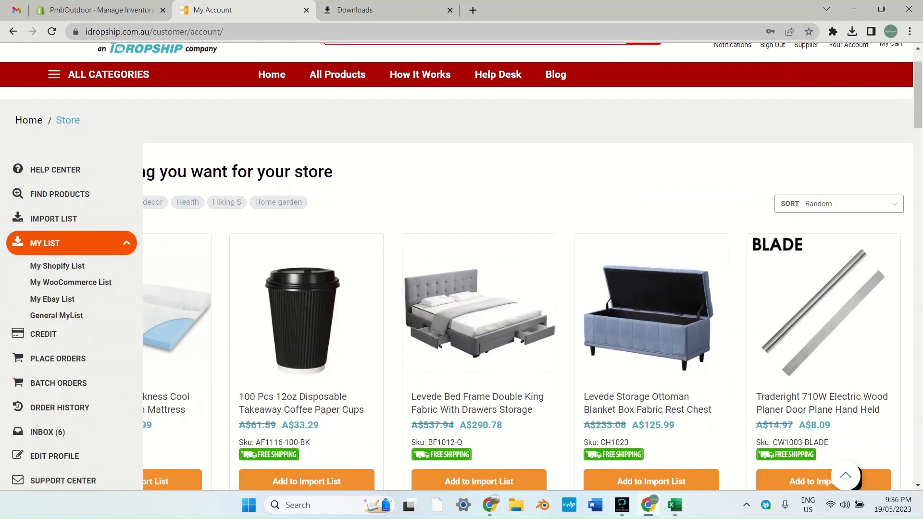
pyautogui.click(56, 316)
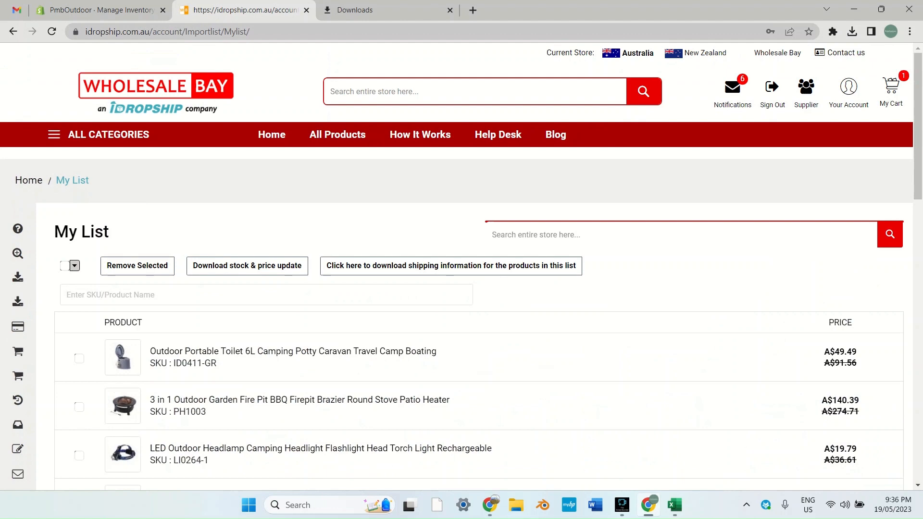
# - Select all products in My List and download their stock and price update
pyautogui.scroll(-2, 240, 287)
pyautogui.scroll(2, 192, 284)
pyautogui.click(75, 266)
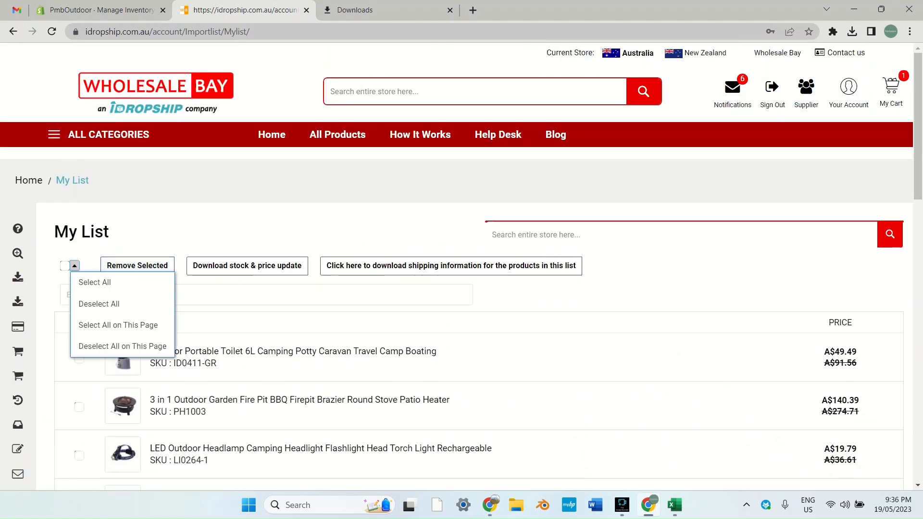
pyautogui.click(91, 282)
pyautogui.click(247, 265)
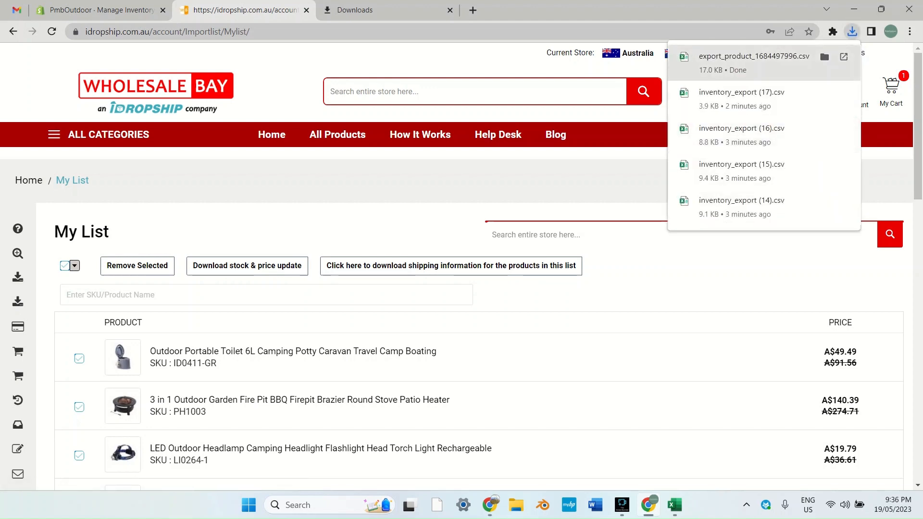
# - Open the downloaded export_product_1684497996.csv and copy its whole table, including the header row
pyautogui.click(754, 63)
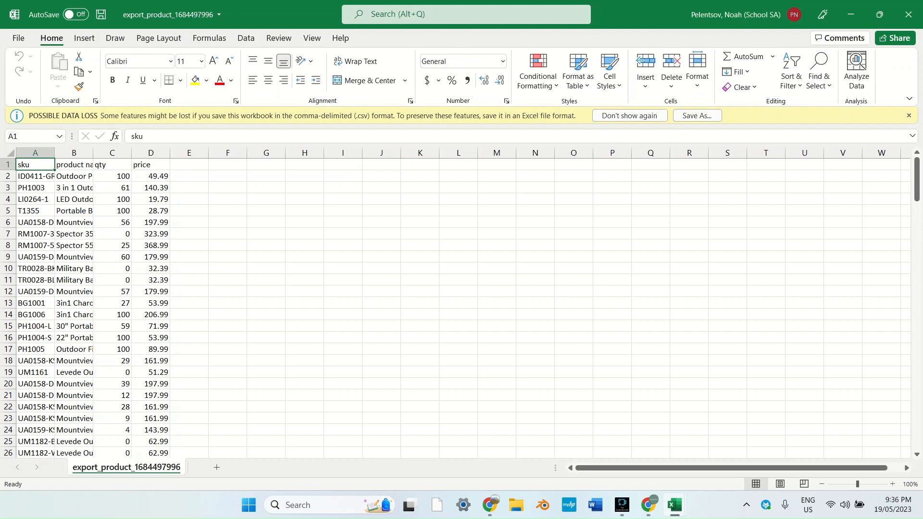
pyautogui.moveTo(35, 165); pyautogui.dragTo(151, 303)
pyautogui.click(151, 303)
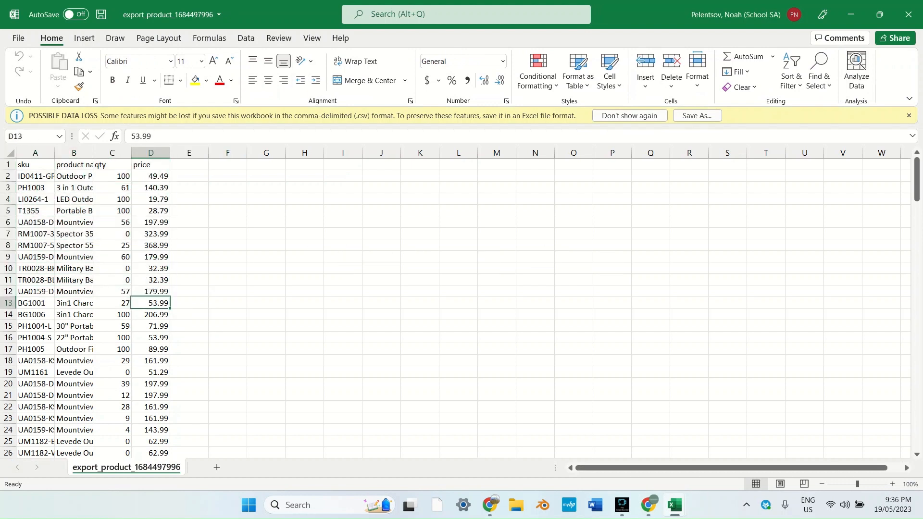
pyautogui.hotkey('ctrl', 'a')
pyautogui.hotkey('ctrl', 'c')
pyautogui.scroll(-5, 91, 308)
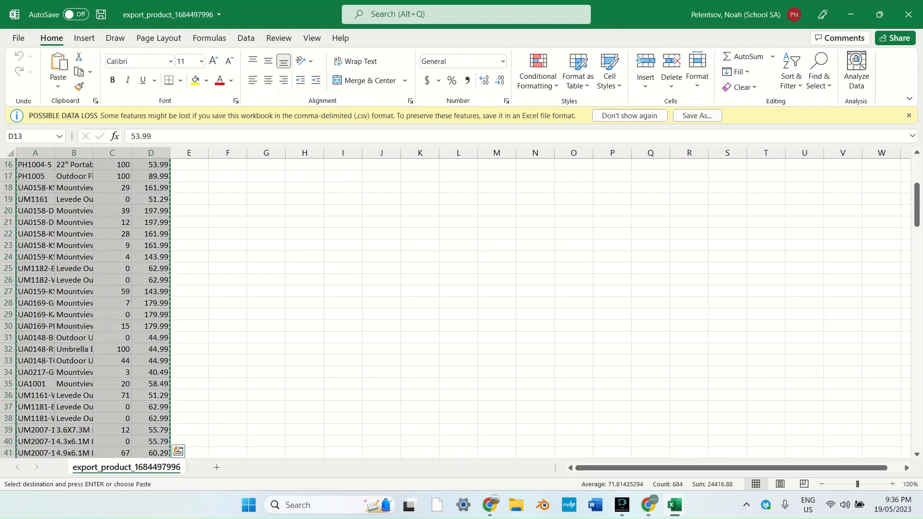
pyautogui.scroll(-20, 92, 308)
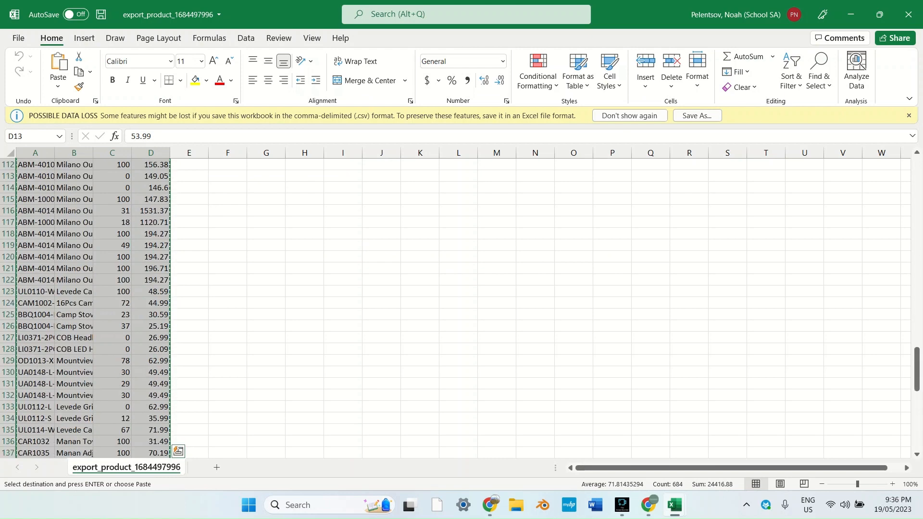
pyautogui.scroll(-20, 91, 308)
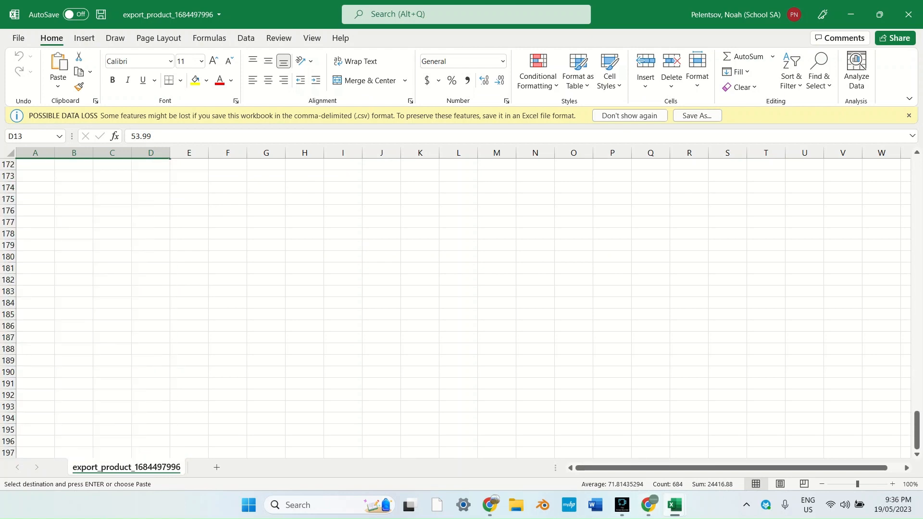
# - Paste the copied supplier table into inventory_export (14) starting at cell S1, and widen the empty column R before it
pyautogui.moveTo(675, 505)
pyautogui.click(601, 448)
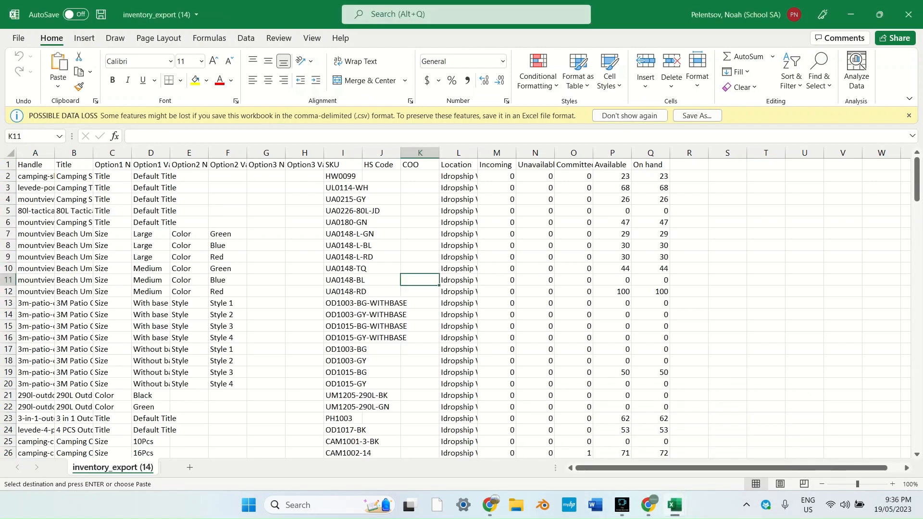
pyautogui.click(728, 165)
pyautogui.click(690, 165)
pyautogui.moveTo(689, 165); pyautogui.dragTo(690, 269)
pyautogui.click(727, 165)
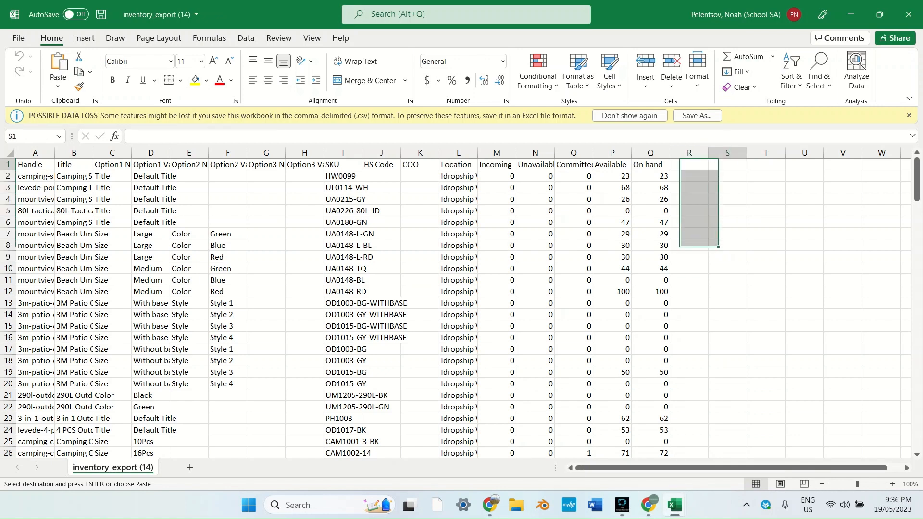
pyautogui.hotkey('ctrl', 'v')
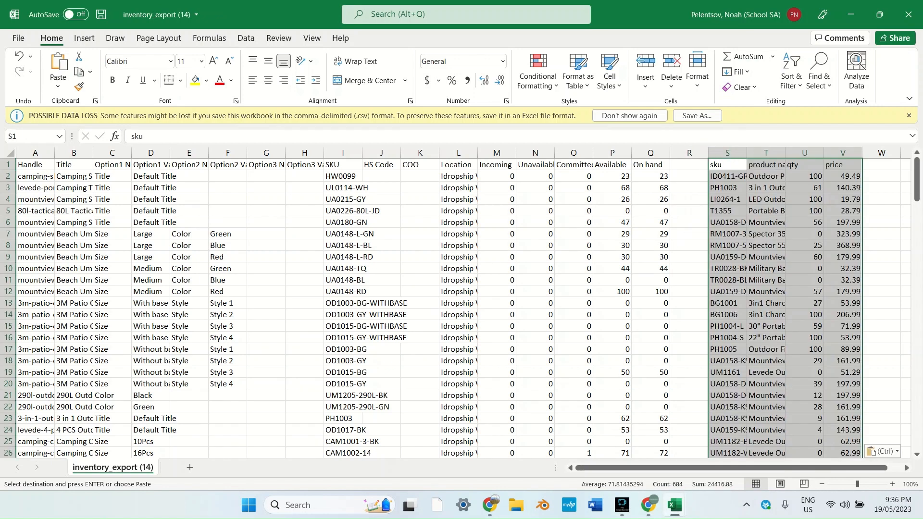
pyautogui.moveTo(709, 152); pyautogui.dragTo(736, 152)
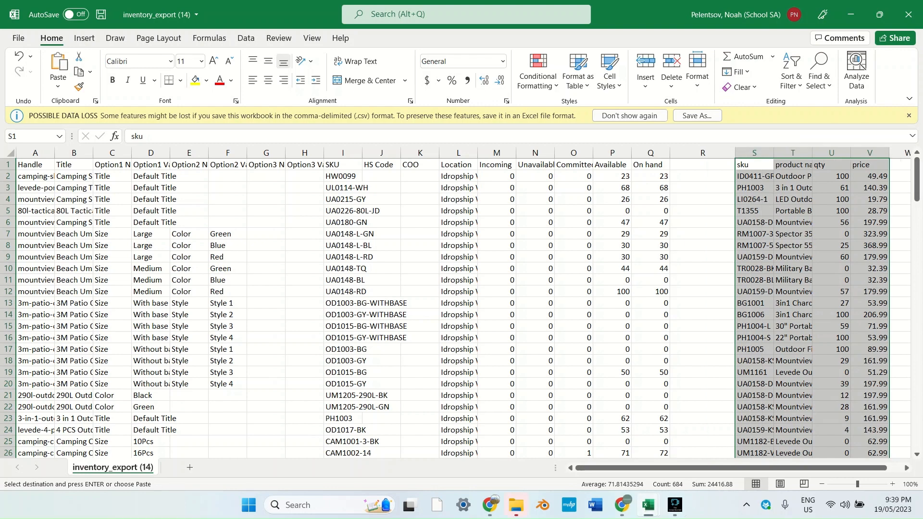
pyautogui.moveTo(649, 505)
pyautogui.click(789, 448)
pyautogui.scroll(7, 462, 308)
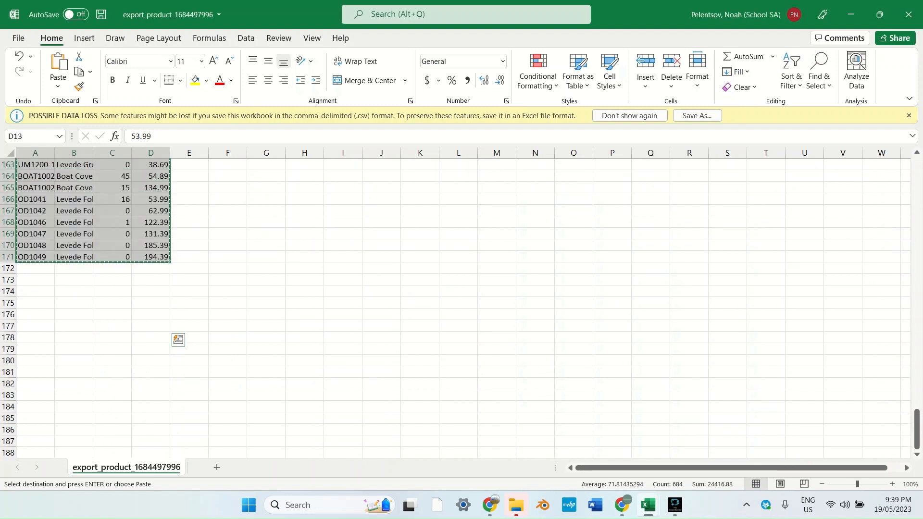
pyautogui.click(909, 14)
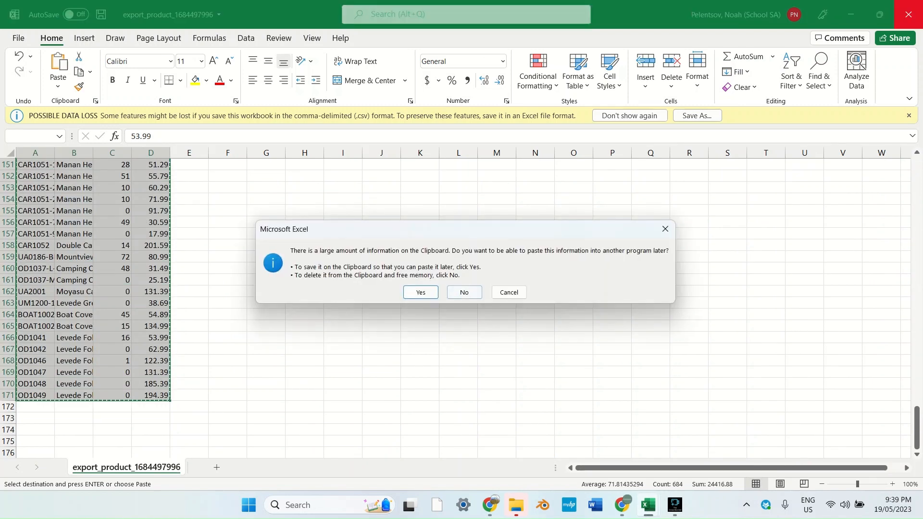
pyautogui.click(464, 293)
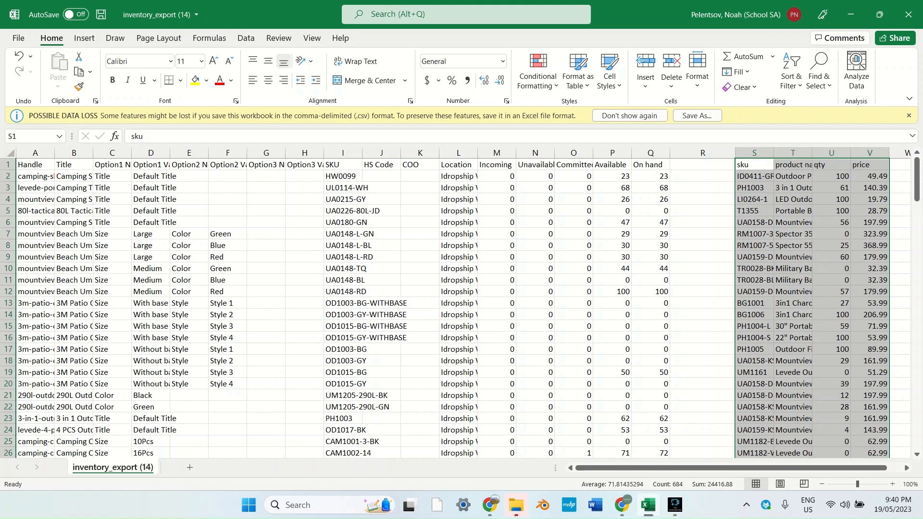
# - Examine the Shopify product rows and SKUs in column I against the supplier SKUs in column S
pyautogui.moveTo(343, 176); pyautogui.dragTo(342, 315)
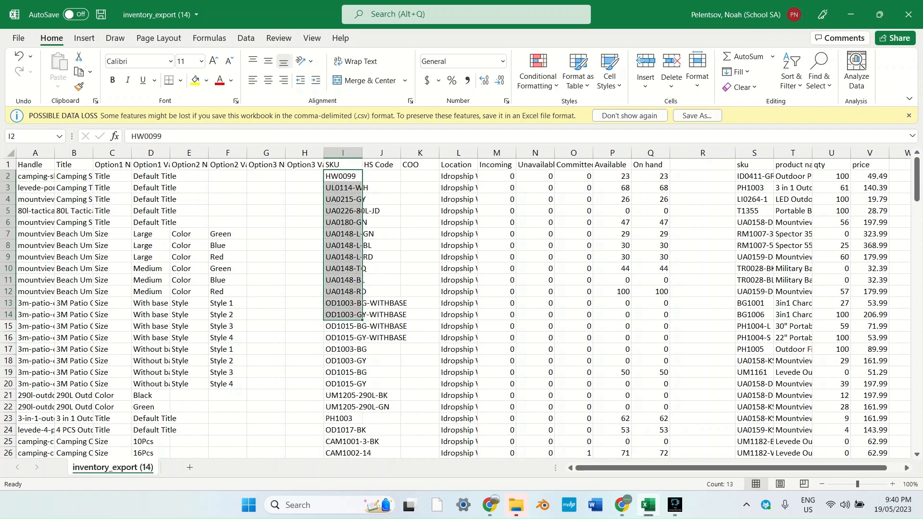
pyautogui.moveTo(35, 176); pyautogui.dragTo(651, 361)
pyautogui.click(754, 303)
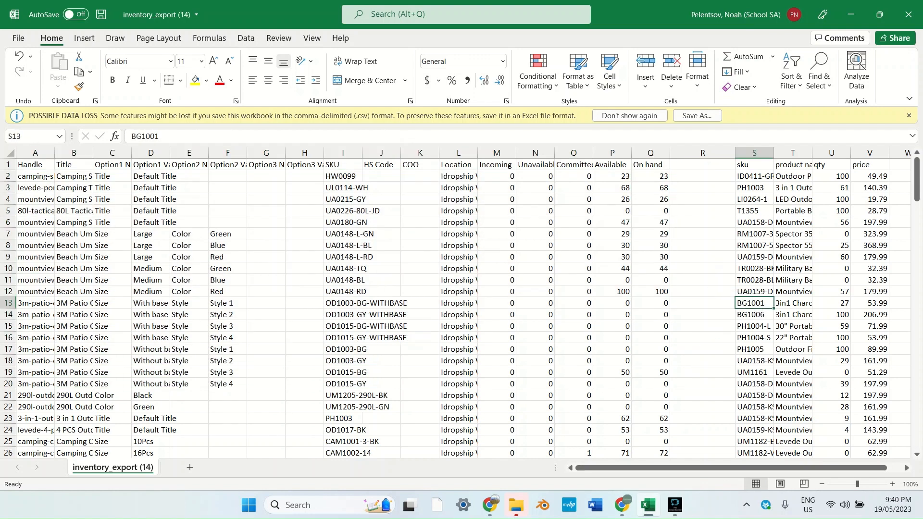
pyautogui.moveTo(755, 176); pyautogui.dragTo(755, 361)
pyautogui.click(757, 350)
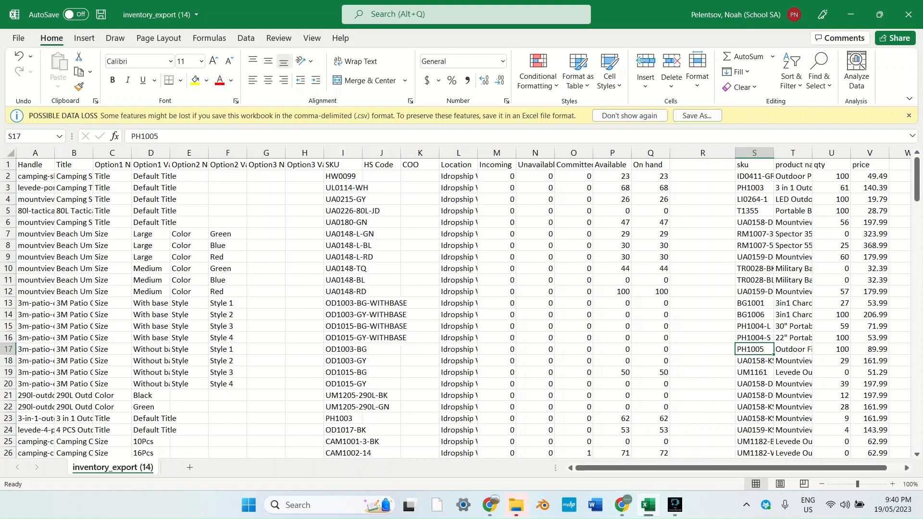
# - Compare the Shopify Available and On hand quantities with the supplier's qty column and its matching SKUs
pyautogui.click(660, 176)
pyautogui.doubleClick(661, 176)
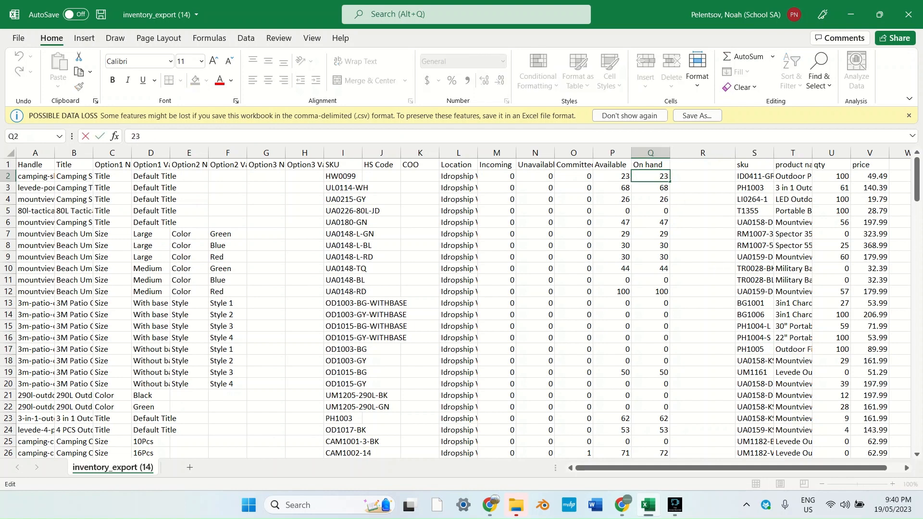
pyautogui.click(689, 187)
pyautogui.doubleClick(663, 176)
pyautogui.doubleClick(664, 176)
pyautogui.doubleClick(835, 176)
pyautogui.click(618, 187)
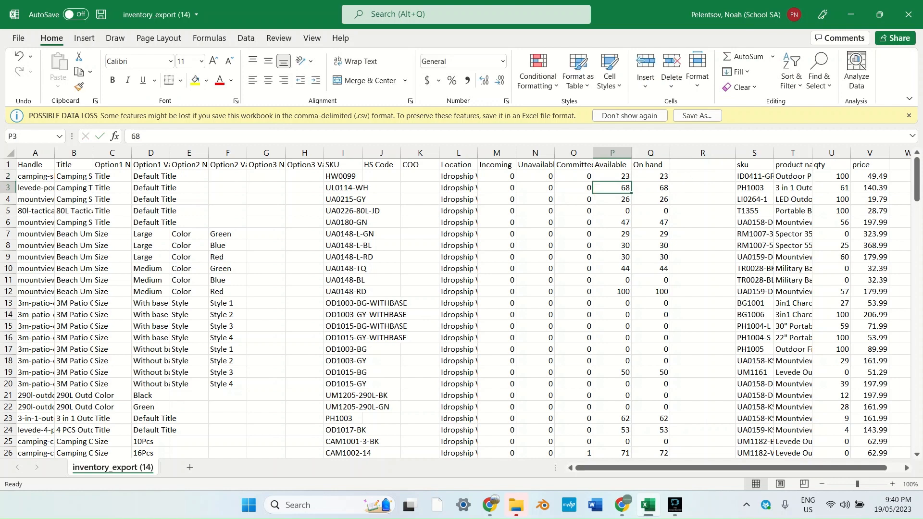
pyautogui.click(834, 176)
pyautogui.moveTo(835, 176); pyautogui.dragTo(834, 246)
pyautogui.moveTo(754, 176); pyautogui.dragTo(755, 234)
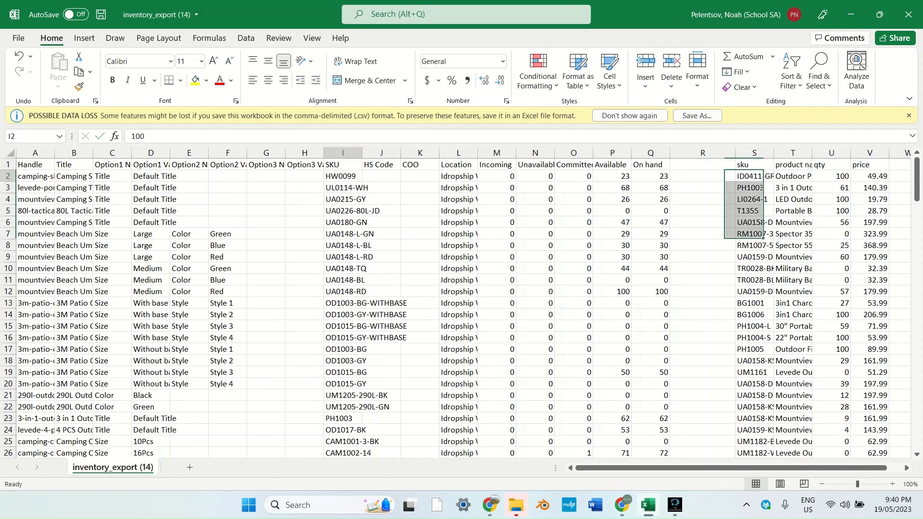
# - Enter the formula =VLOOKUP(I2,S:V,3,FALSE) in On hand cell Q2 to look up the supplier qty by SKU
pyautogui.moveTo(343, 176); pyautogui.dragTo(343, 257)
pyautogui.click(343, 176)
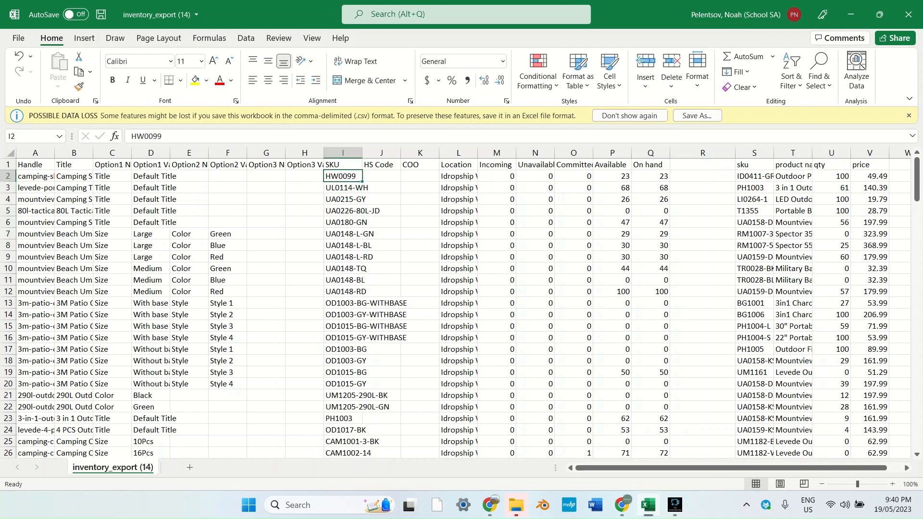
pyautogui.doubleClick(663, 176)
pyautogui.doubleClick(663, 176)
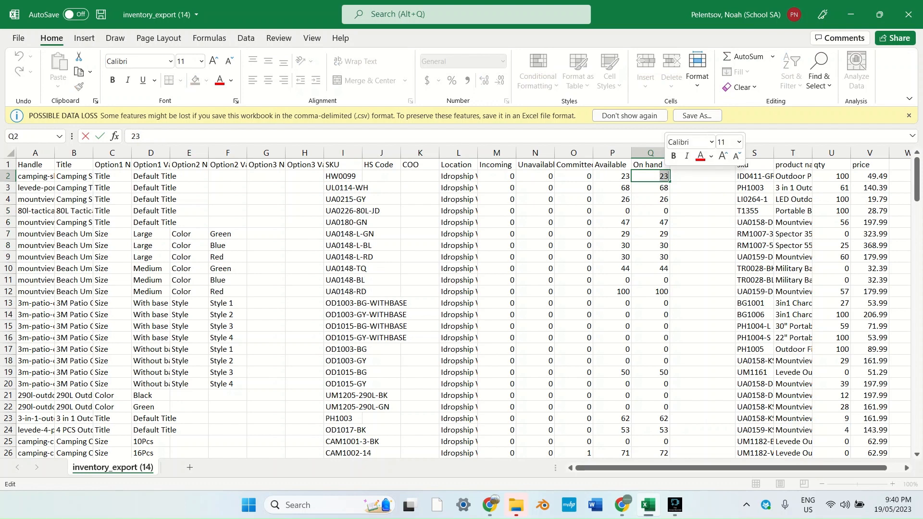
pyautogui.write('=Vl')
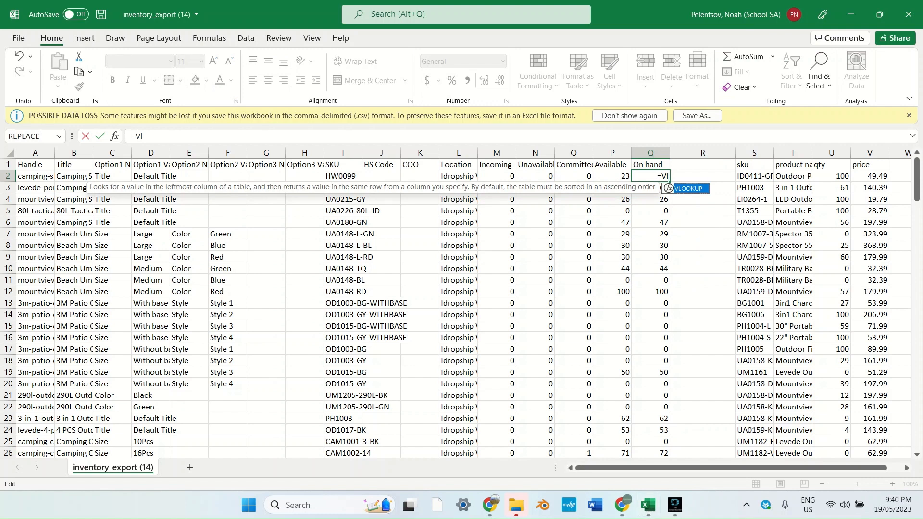
pyautogui.press('Tab')
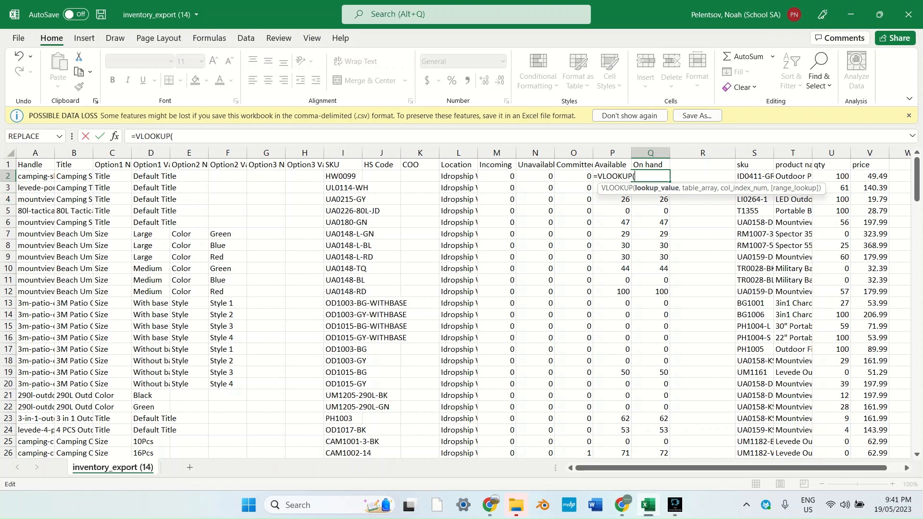
pyautogui.write('I2')
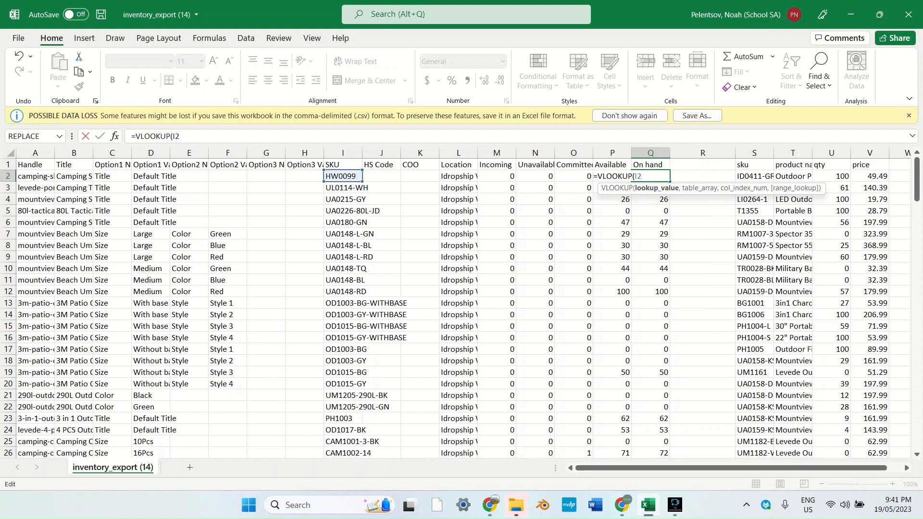
pyautogui.write(',')
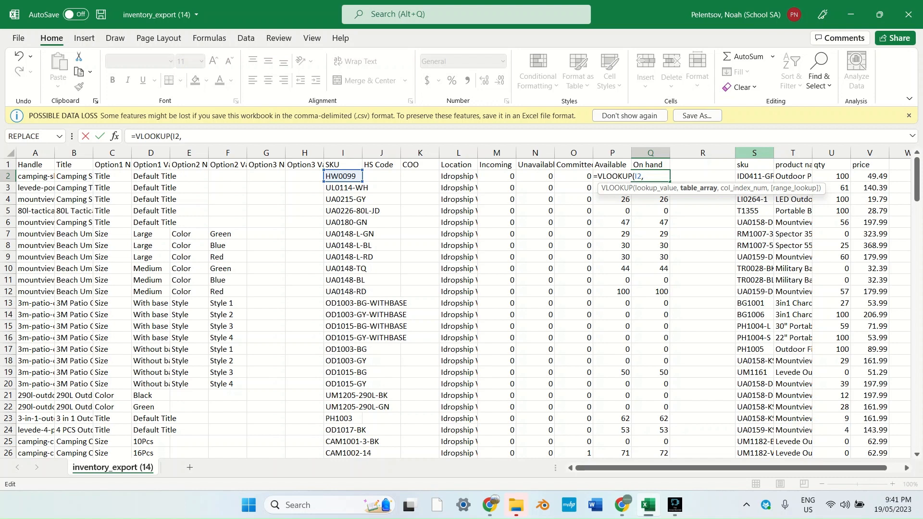
pyautogui.moveTo(754, 152); pyautogui.dragTo(889, 153)
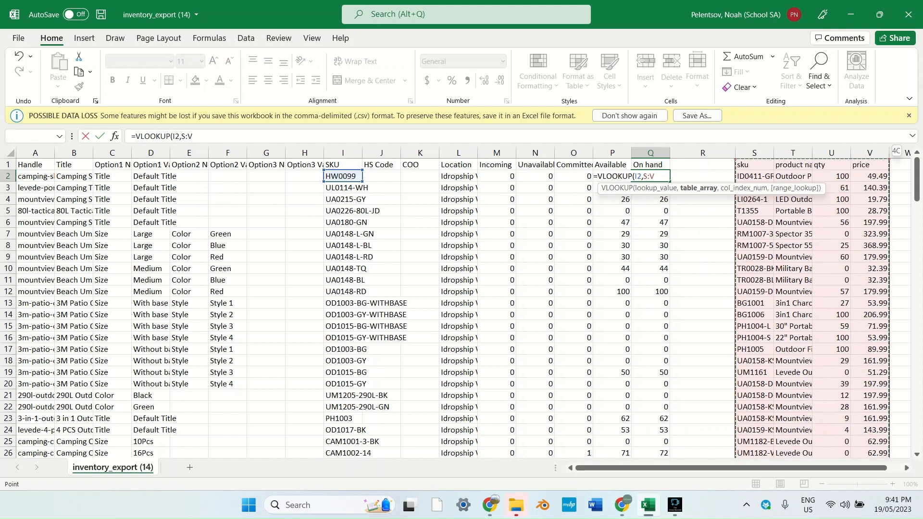
pyautogui.write(',')
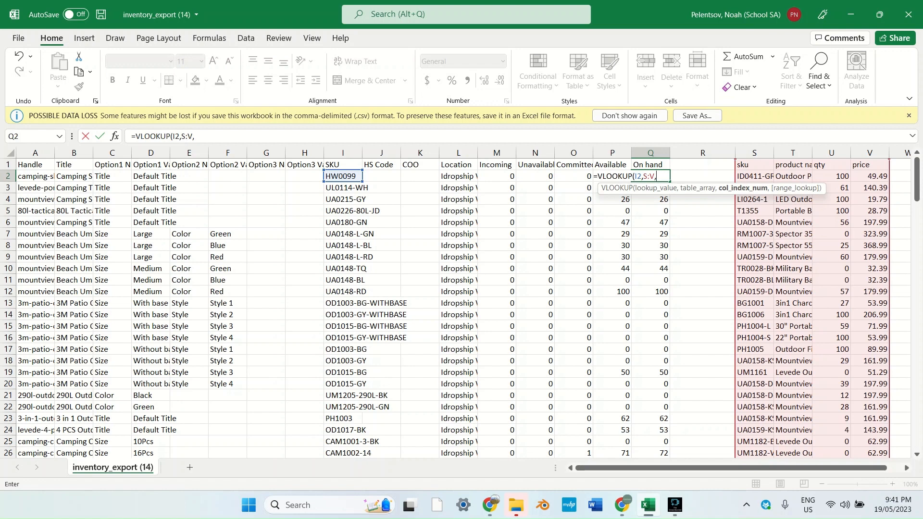
pyautogui.write('3,')
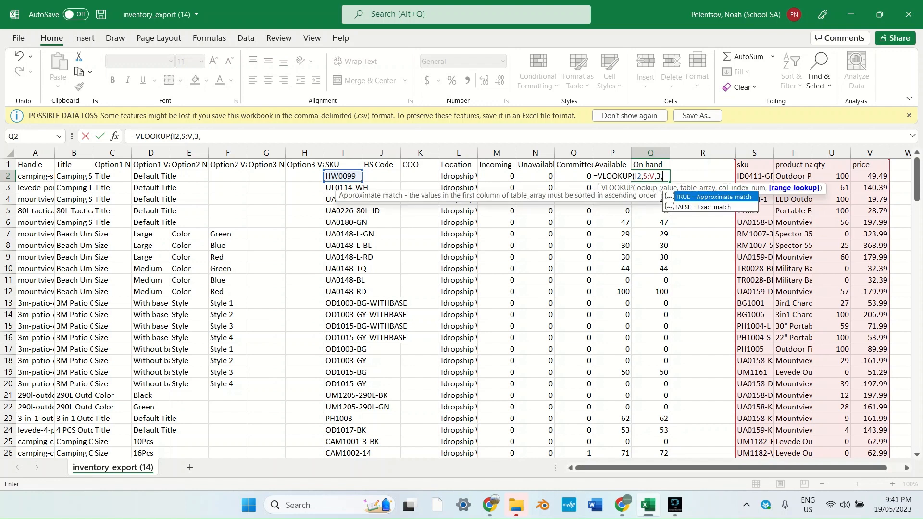
pyautogui.write('FALSE')
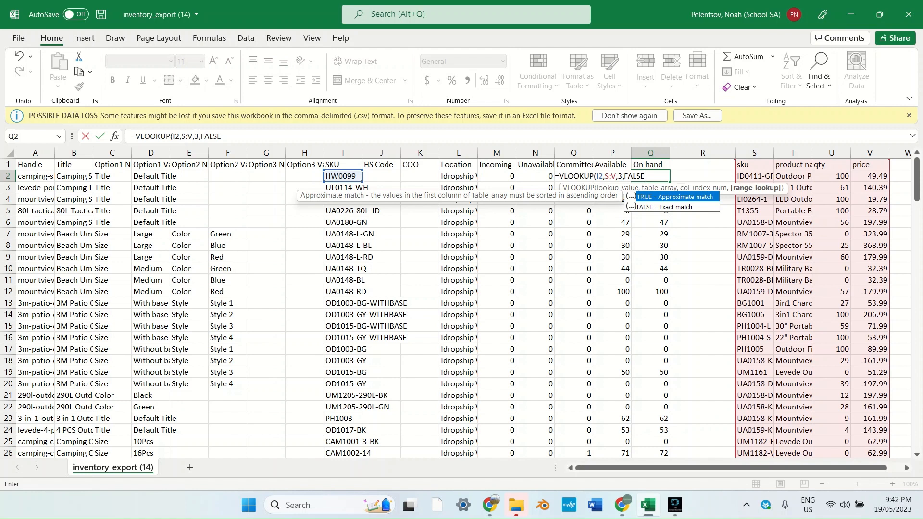
pyautogui.write(')')
pyautogui.press('Return')
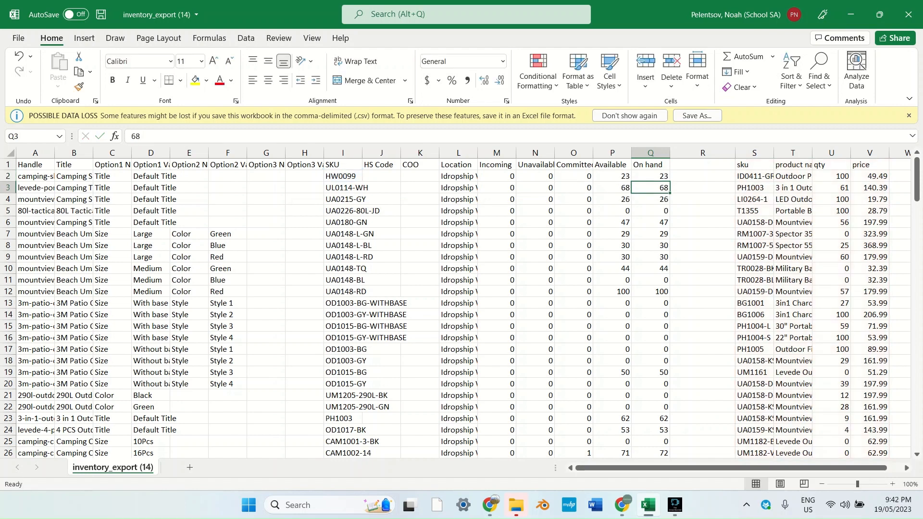
# - Search the sheet for SKU HW0099 from I2 and check its supplier qty against the VLOOKUP result
pyautogui.click(343, 177)
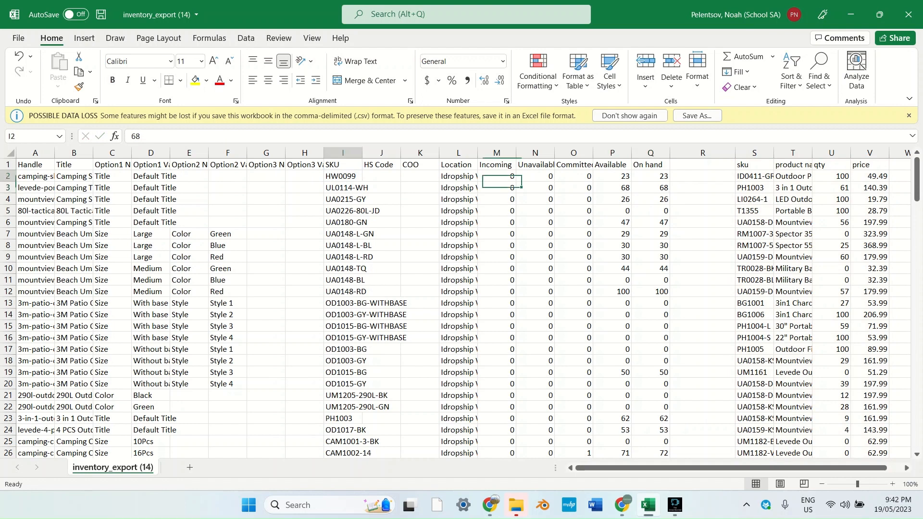
pyautogui.hotkey('ctrl', 'c')
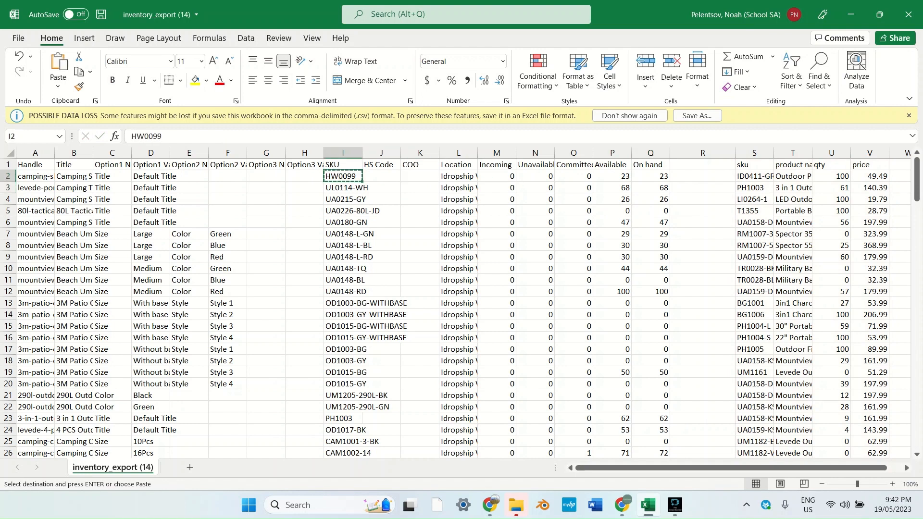
pyautogui.click(703, 199)
pyautogui.hotkey('ctrl', 'f')
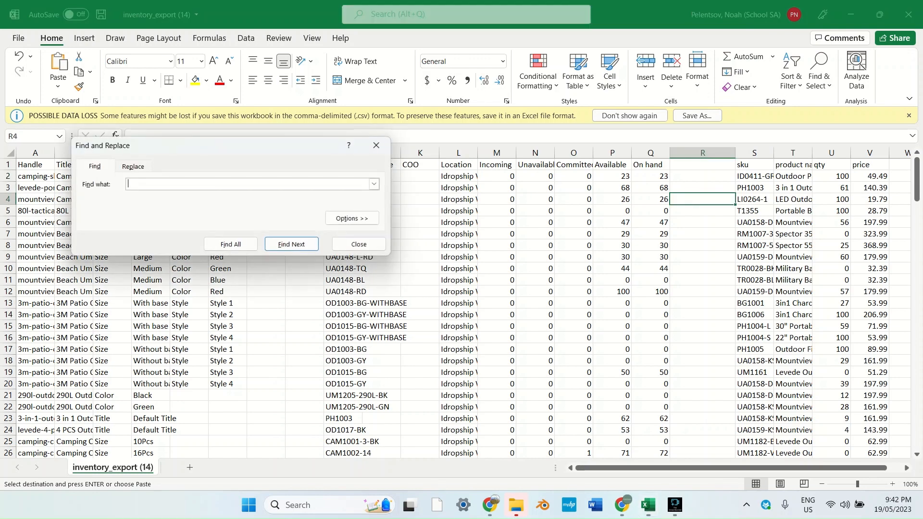
pyautogui.hotkey('ctrl', 'v')
pyautogui.press('Return')
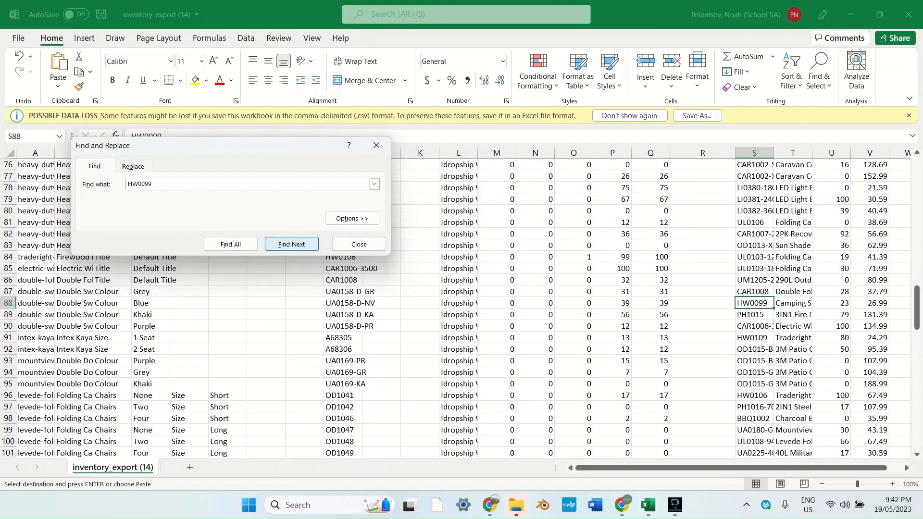
pyautogui.click(831, 303)
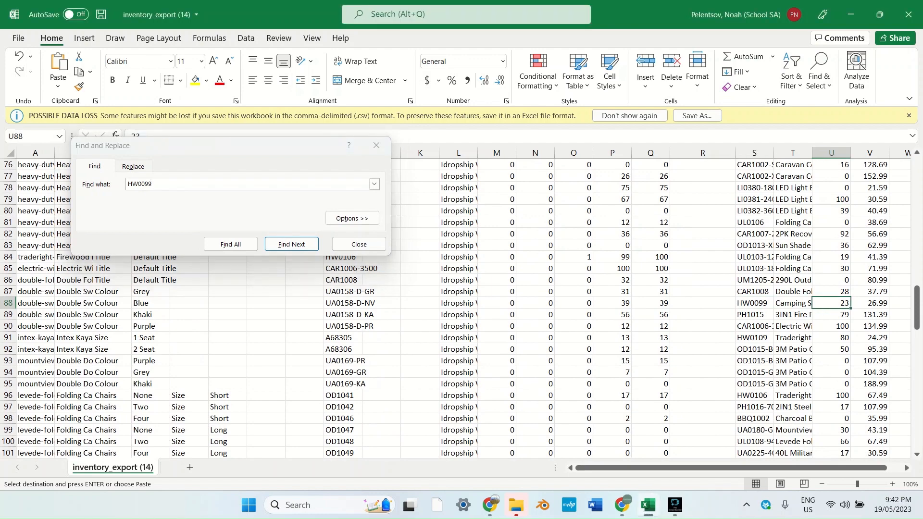
pyautogui.click(376, 145)
pyautogui.scroll(10, 461, 309)
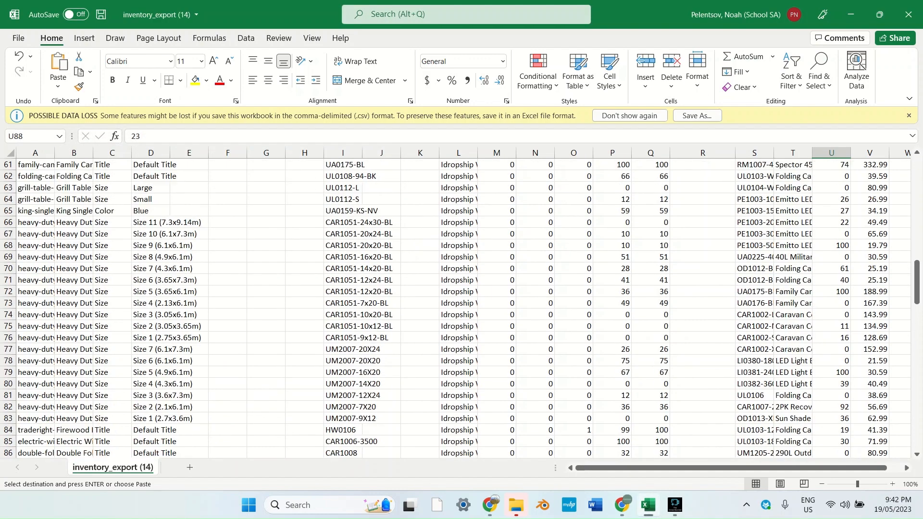
pyautogui.scroll(10, 461, 309)
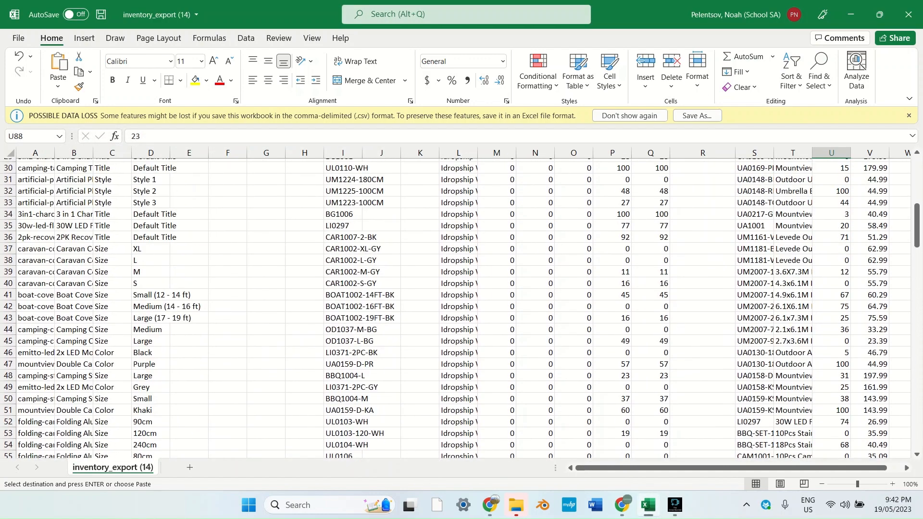
pyautogui.scroll(5, 460, 309)
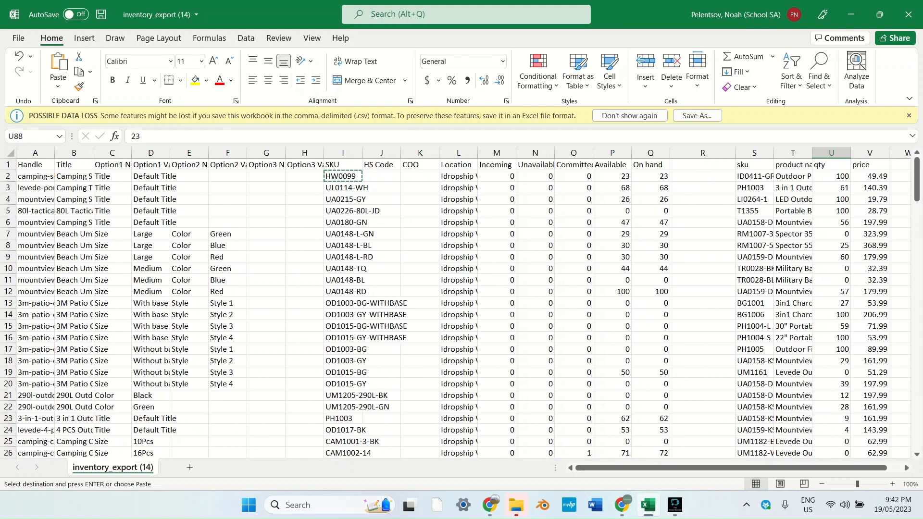
# - Try to fill the VLOOKUP formula from Q2 down the On hand column, and undo the fill
pyautogui.click(651, 176)
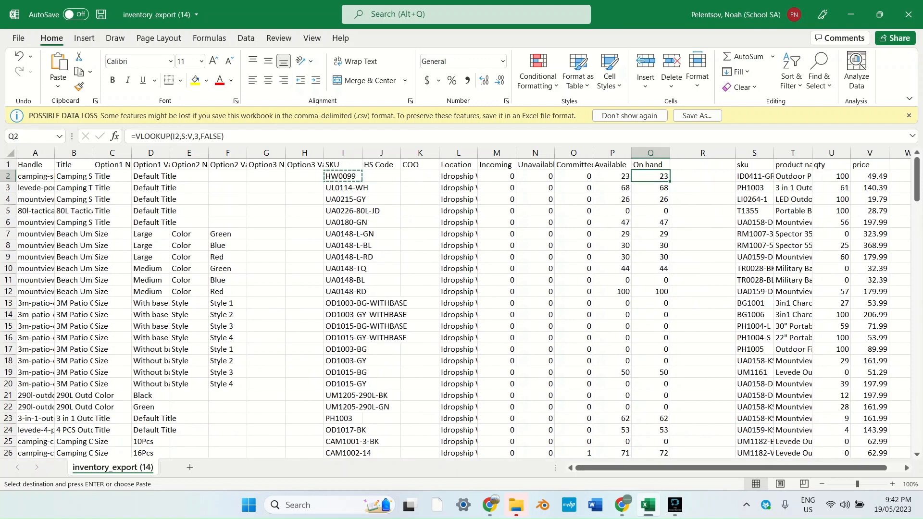
pyautogui.moveTo(670, 182); pyautogui.dragTo(670, 291)
pyautogui.hotkey('ctrl', 'z')
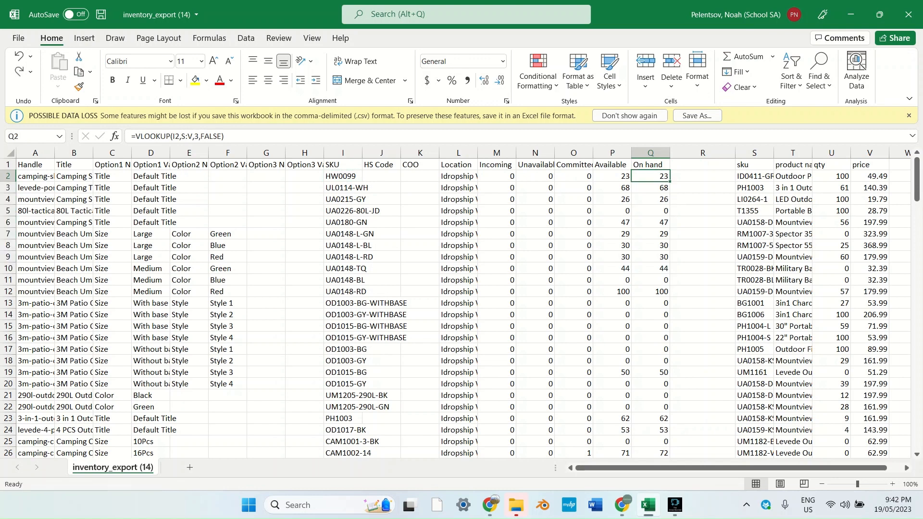
# - Examine the Available, On hand and supplier sku columns down to their last filled rows
pyautogui.scroll(-20, 460, 308)
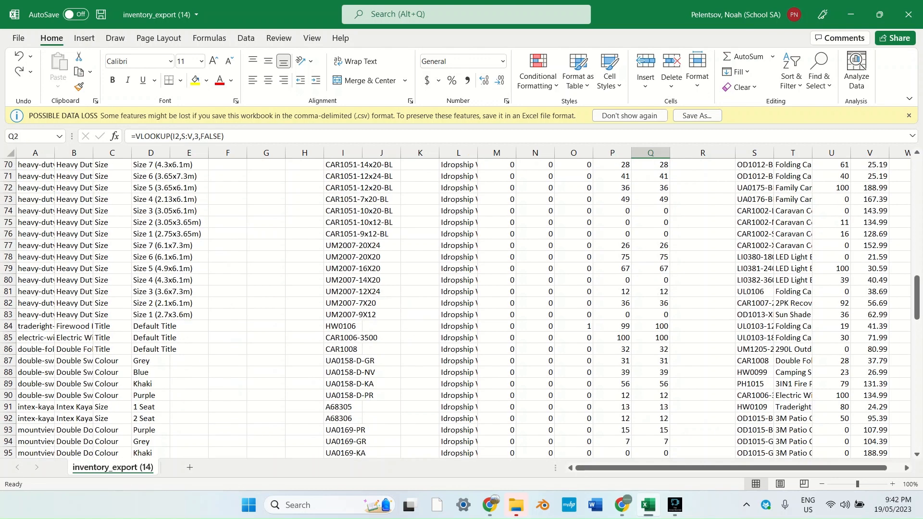
pyautogui.scroll(-20, 461, 309)
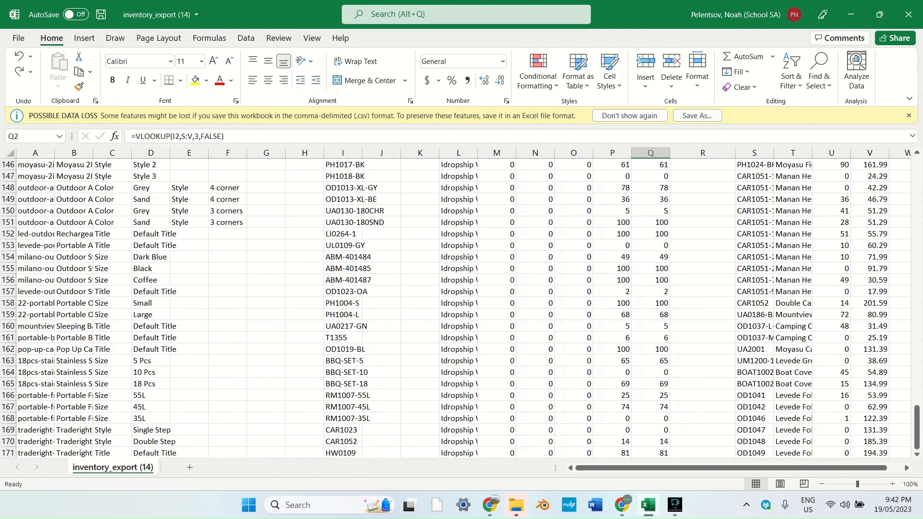
pyautogui.scroll(-3, 460, 309)
pyautogui.scroll(2, 461, 308)
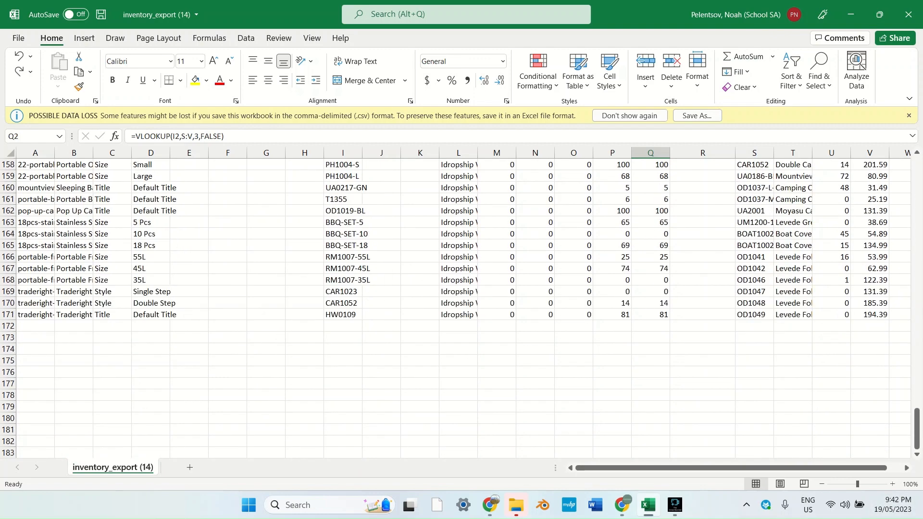
pyautogui.moveTo(612, 314); pyautogui.dragTo(770, 317)
pyautogui.scroll(9, 769, 317)
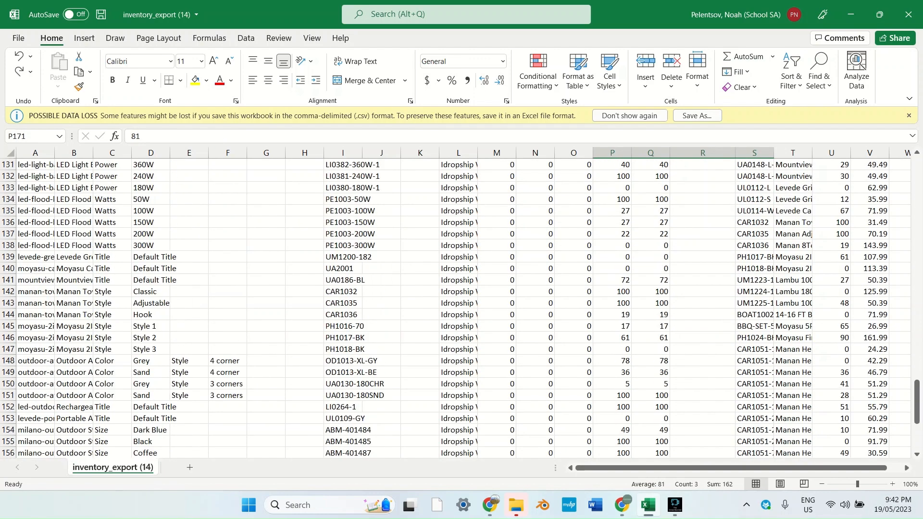
pyautogui.scroll(20, 769, 317)
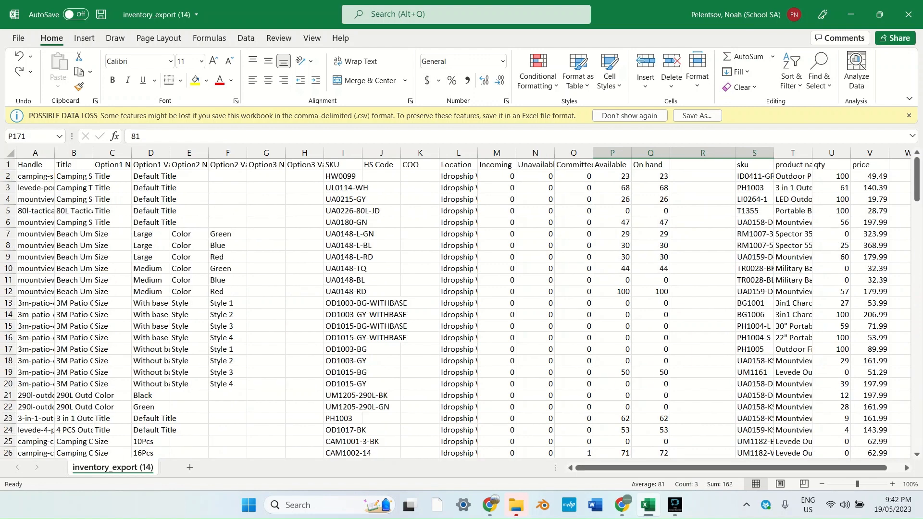
# - Compare the Shopify product block with the supplier's sku, product name and qty columns, cancelling any replacement of existing cells
pyautogui.moveTo(574, 165); pyautogui.dragTo(834, 165)
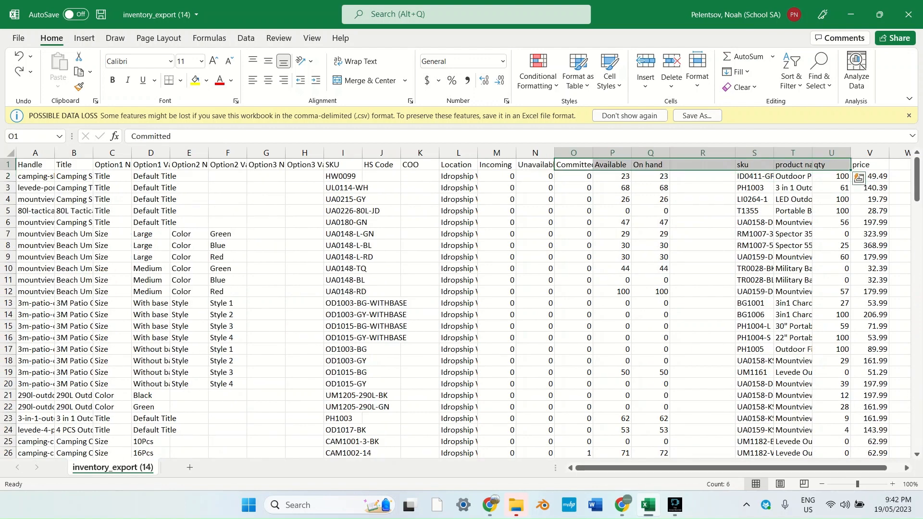
pyautogui.click(703, 245)
pyautogui.moveTo(36, 177); pyautogui.dragTo(535, 361)
pyautogui.moveTo(755, 177); pyautogui.dragTo(791, 166)
pyautogui.click(870, 375)
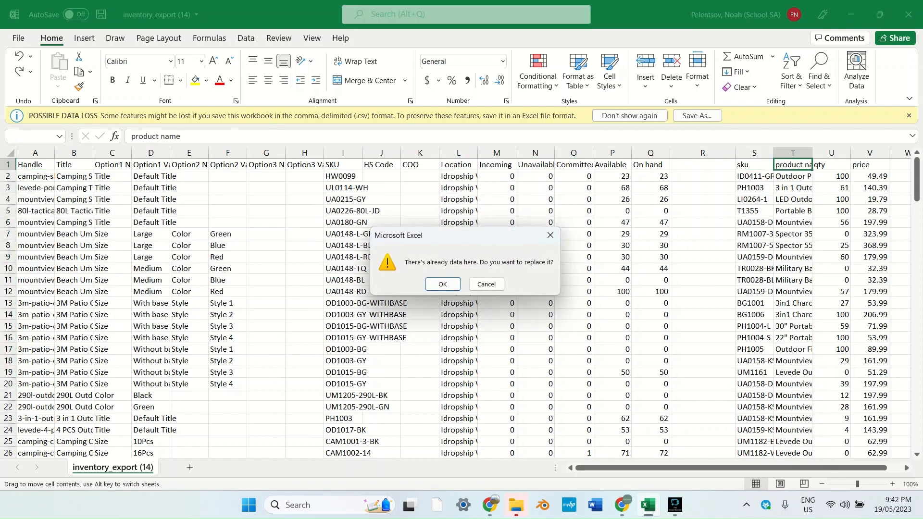
pyautogui.click(487, 284)
pyautogui.moveTo(35, 188); pyautogui.dragTo(458, 326)
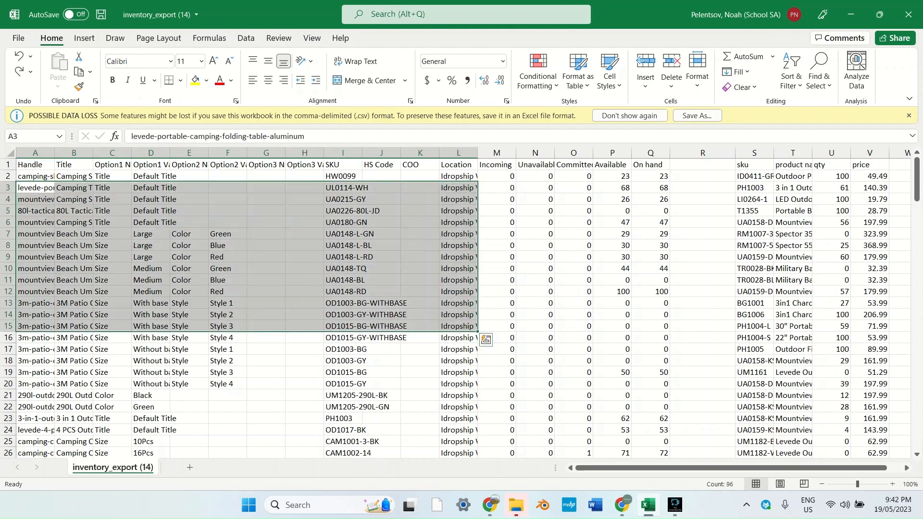
# - Check whether the Shopify data and the supplier table end on the same row, across A171 to V171
pyautogui.click(703, 315)
pyautogui.scroll(-7, 703, 315)
pyautogui.scroll(-20, 703, 315)
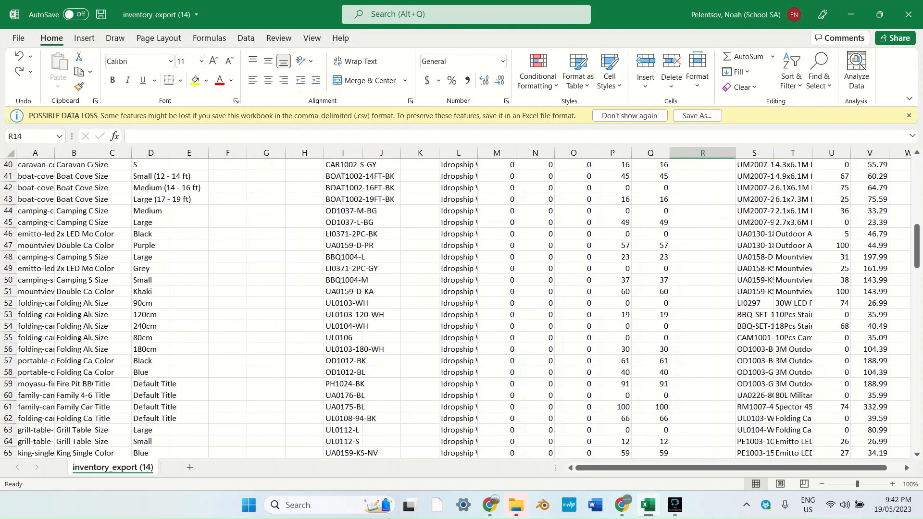
pyautogui.scroll(-20, 703, 315)
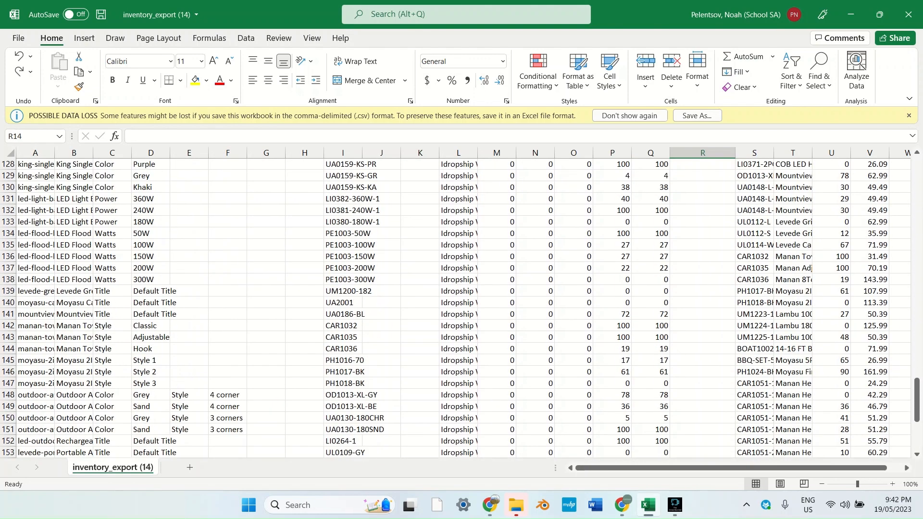
pyautogui.scroll(1, 704, 315)
pyautogui.scroll(1, 703, 315)
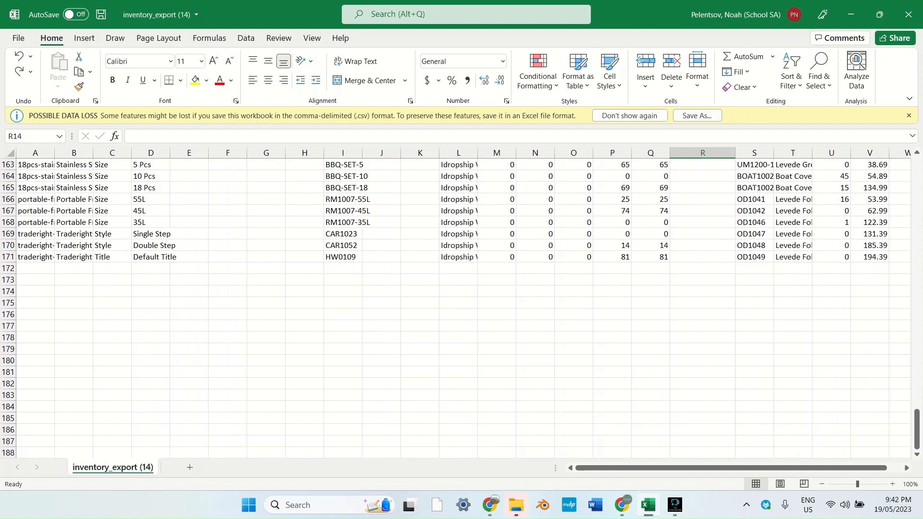
pyautogui.moveTo(35, 258); pyautogui.dragTo(870, 257)
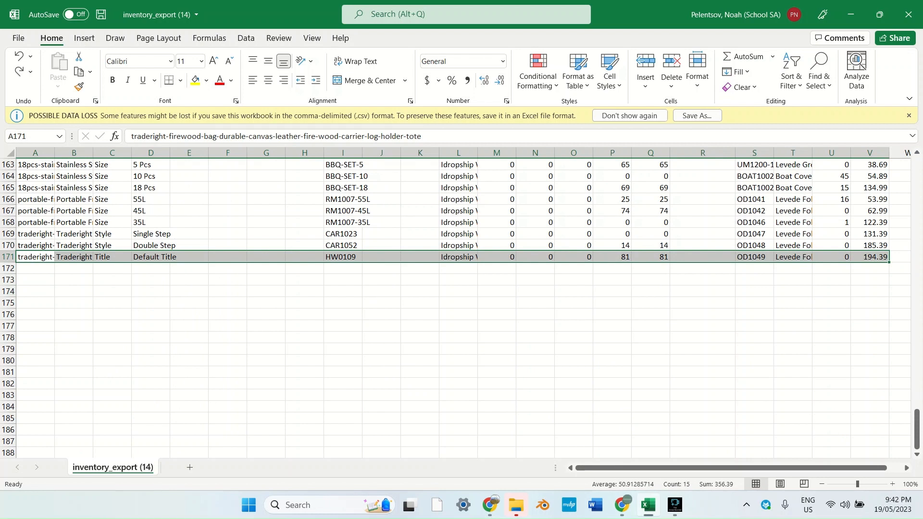
# - Review the VLOOKUP formula in Q2, the first cell of the On hand column, leaving it unaltered
pyautogui.click(703, 223)
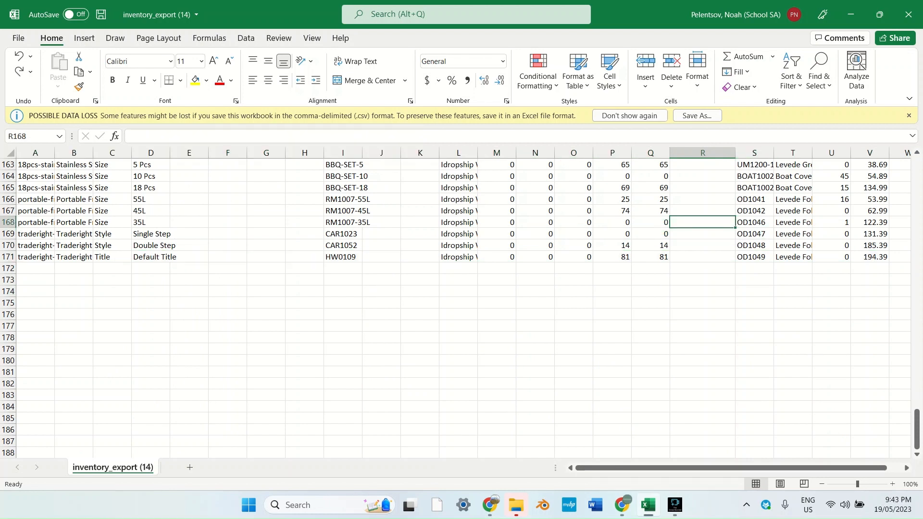
pyautogui.moveTo(917, 433); pyautogui.dragTo(917, 178)
pyautogui.click(657, 177)
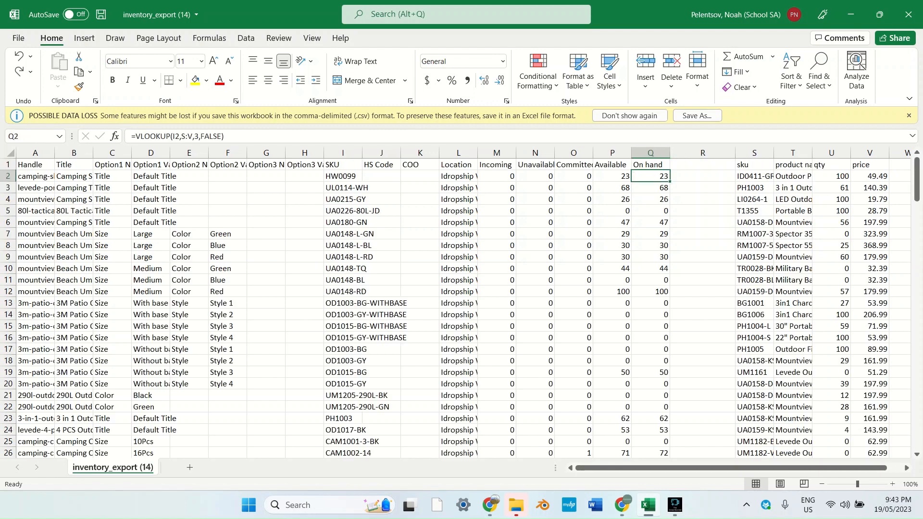
pyautogui.click(657, 165)
pyautogui.doubleClick(658, 176)
pyautogui.doubleClick(658, 177)
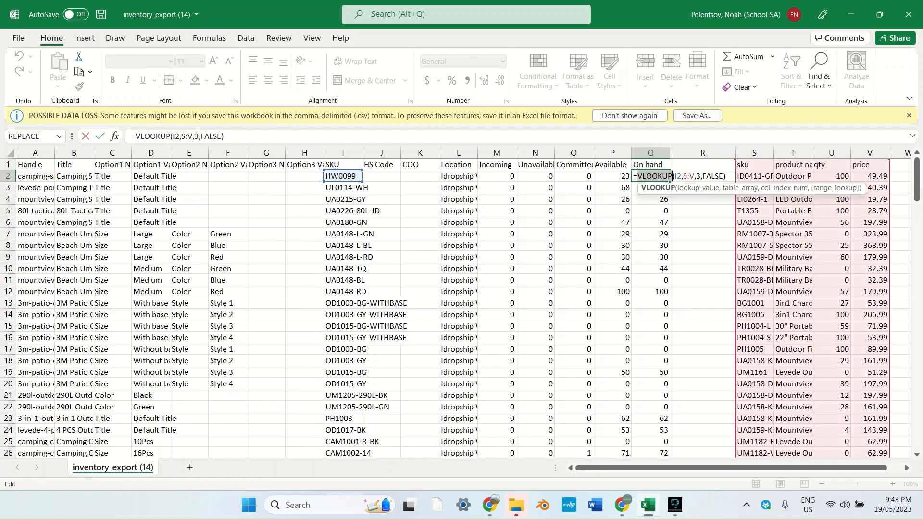
pyautogui.press('Return')
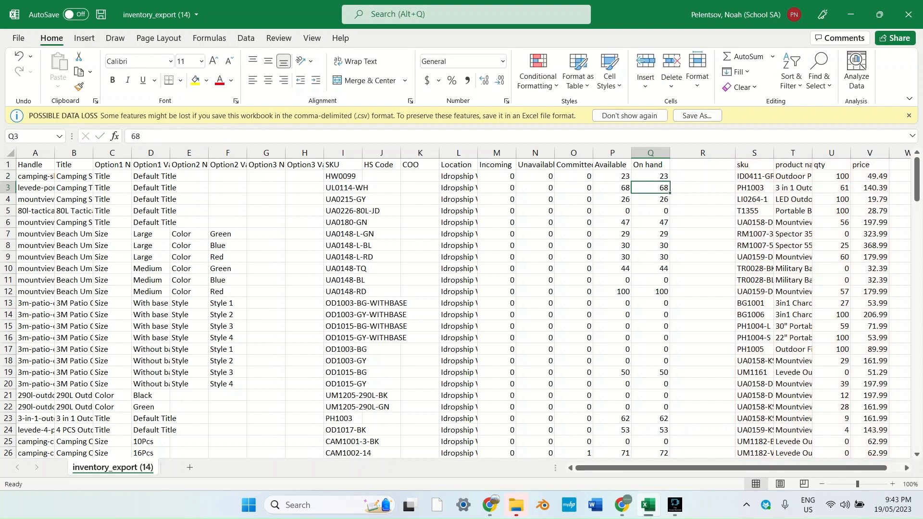
# - Compare the On hand cells and Shopify SKU block around rows 2 to 11 with the supplier's sku, qty and price rows
pyautogui.moveTo(657, 200); pyautogui.dragTo(657, 280)
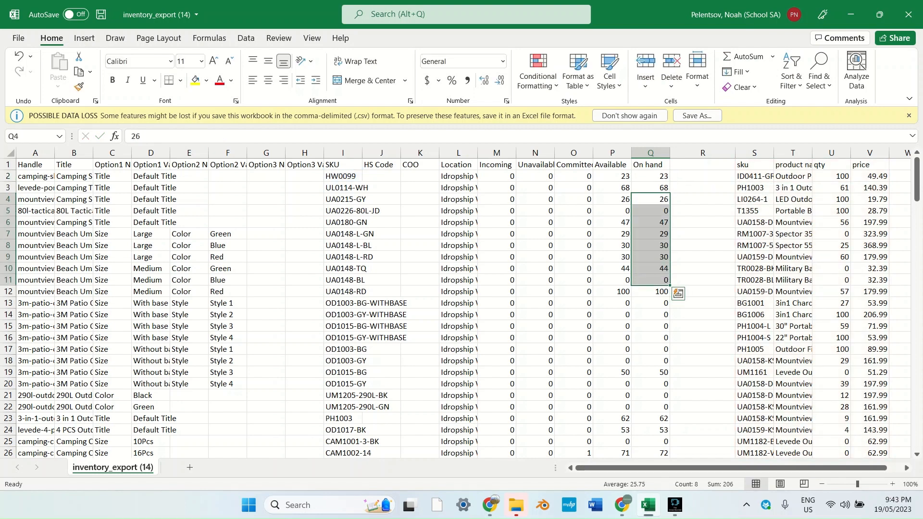
pyautogui.click(703, 246)
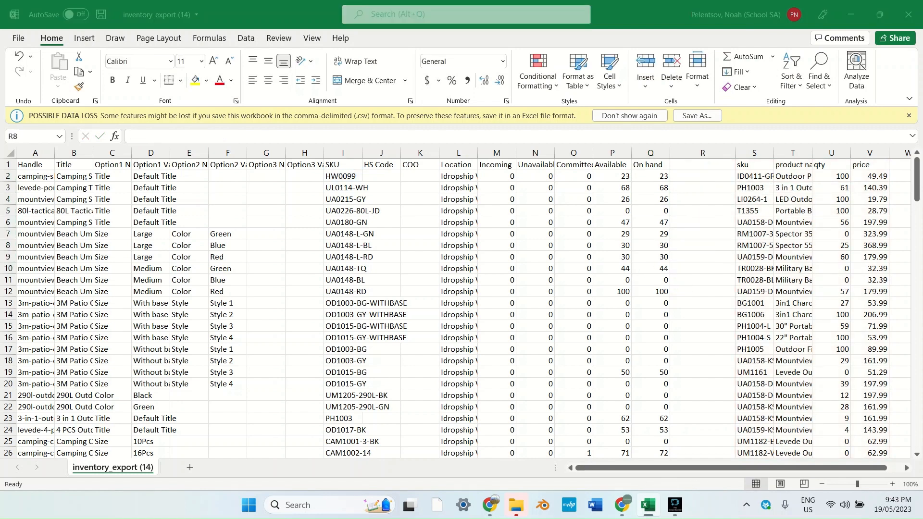
pyautogui.click(651, 234)
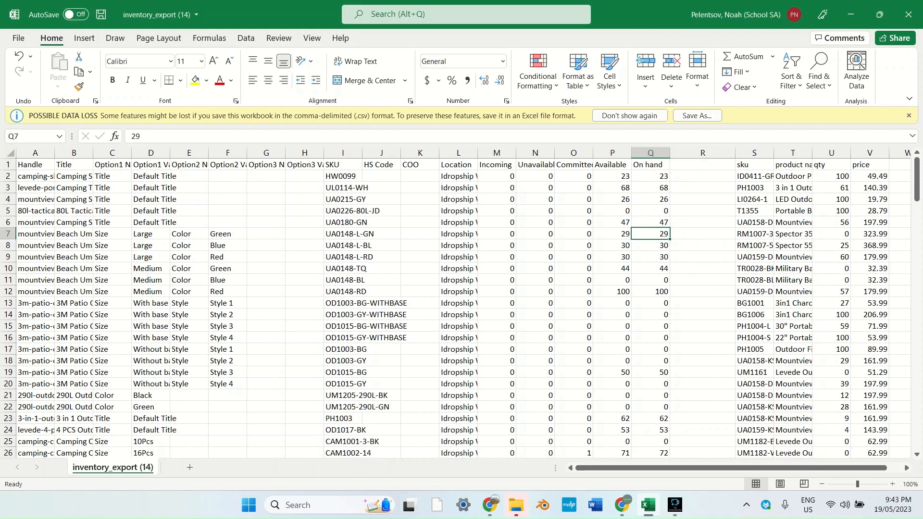
pyautogui.moveTo(755, 200); pyautogui.dragTo(869, 326)
pyautogui.click(703, 315)
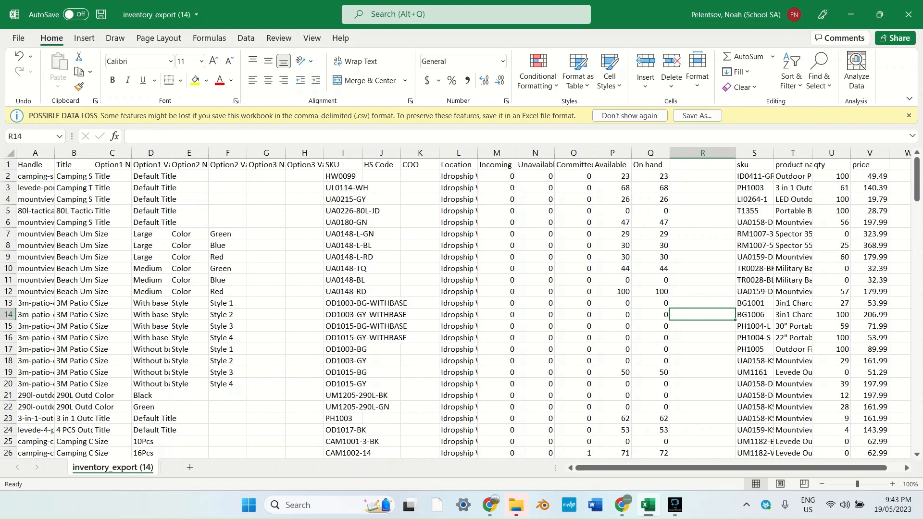
pyautogui.moveTo(343, 176); pyautogui.dragTo(651, 269)
pyautogui.moveTo(535, 235); pyautogui.dragTo(651, 269)
pyautogui.click(650, 269)
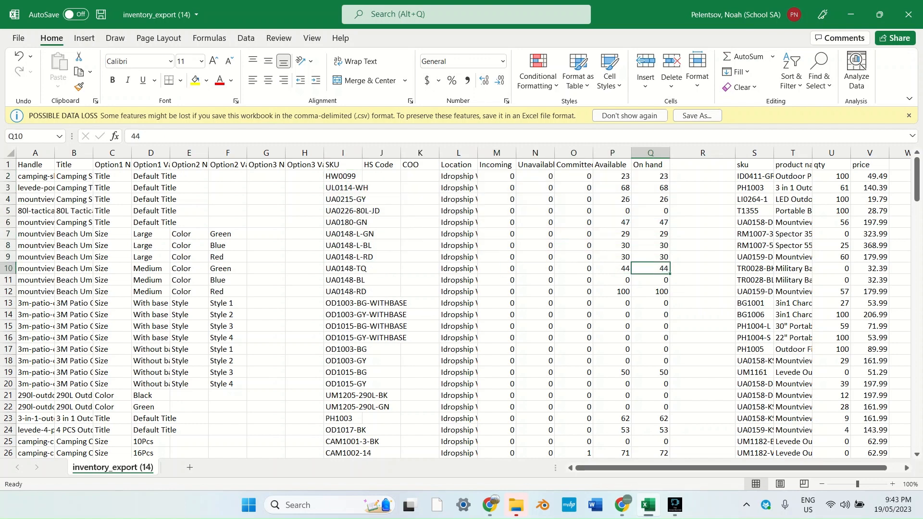
# - Examine the supplier's qty values in U2 and U3:U20 alongside the column index and ranges of the Q2 VLOOKUP formula
pyautogui.click(831, 177)
pyautogui.doubleClick(832, 177)
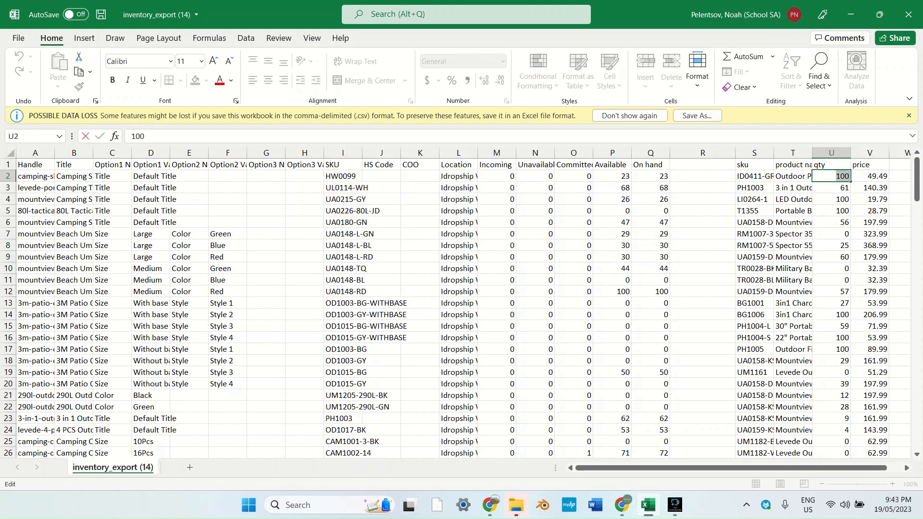
pyautogui.doubleClick(647, 176)
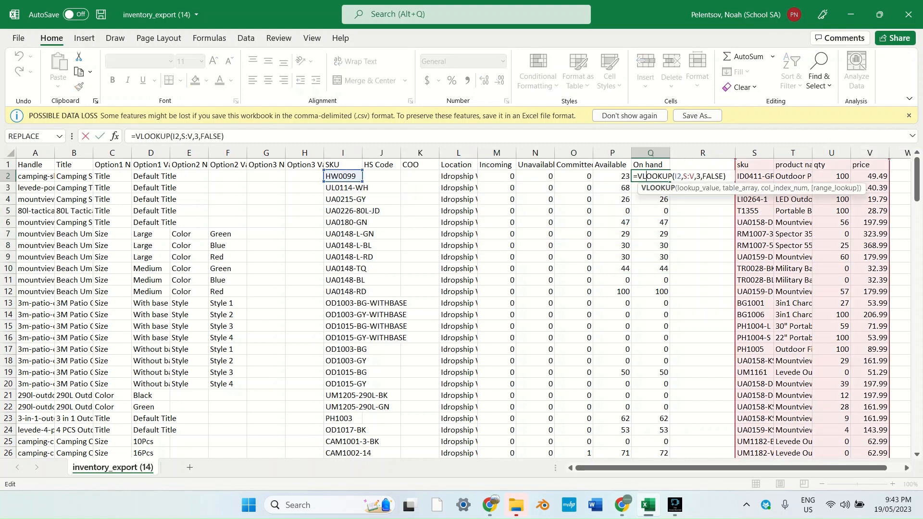
pyautogui.press('Return')
pyautogui.doubleClick(832, 177)
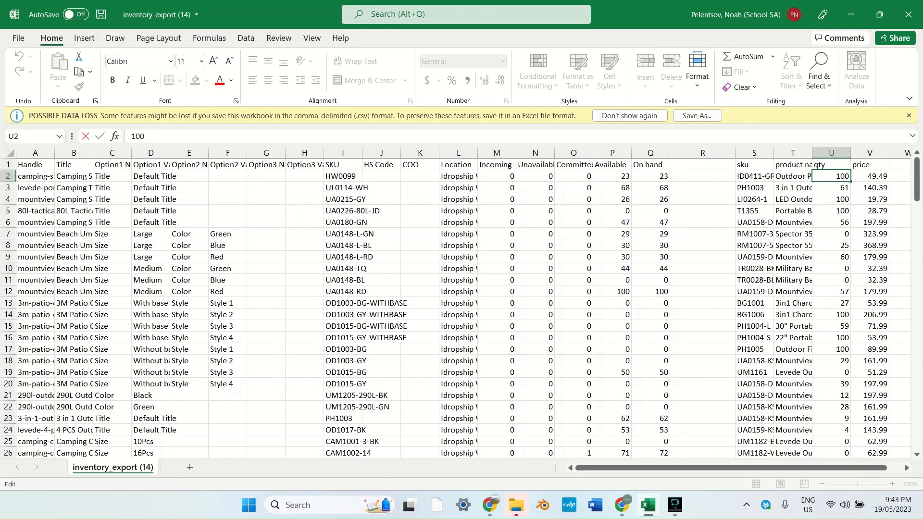
pyautogui.click(832, 198)
pyautogui.moveTo(831, 188); pyautogui.dragTo(832, 384)
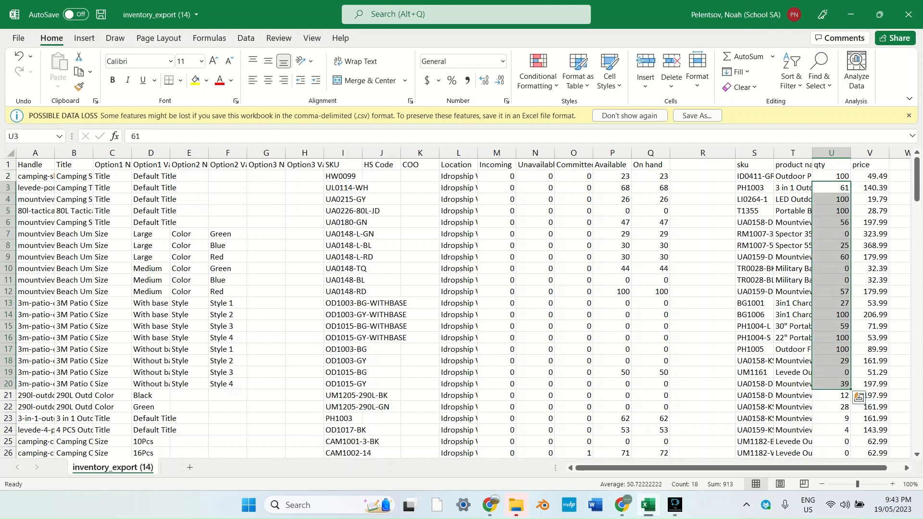
pyautogui.click(703, 315)
pyautogui.moveTo(458, 245); pyautogui.dragTo(614, 373)
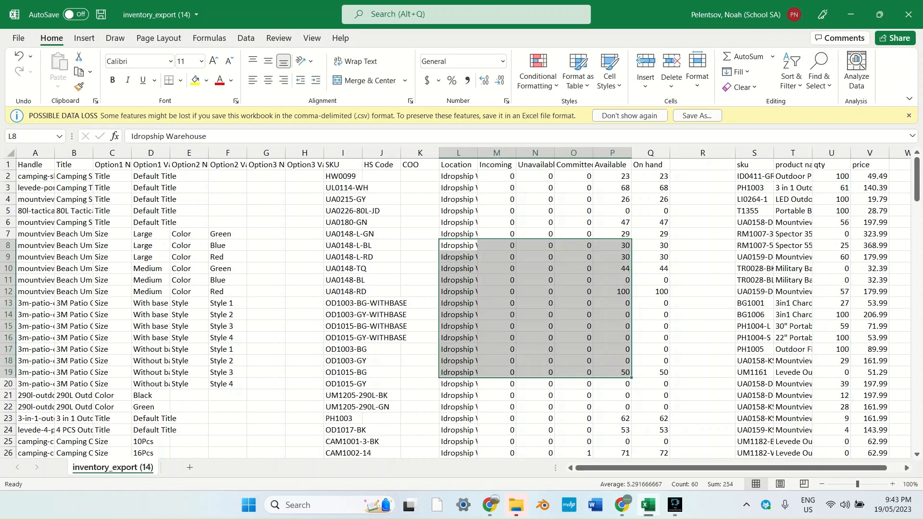
pyautogui.click(702, 223)
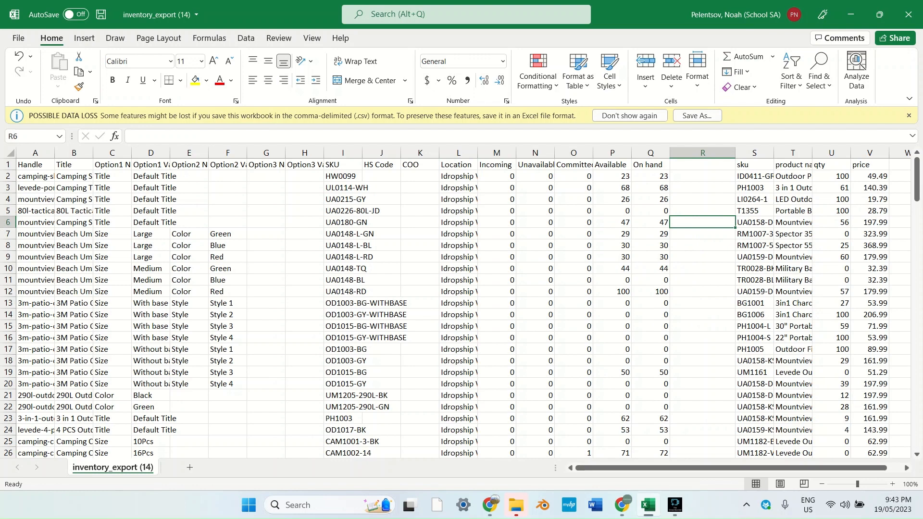
# - Try extending the VLOOKUP formula from Q2 down to Q171, and undo the fill
pyautogui.click(651, 177)
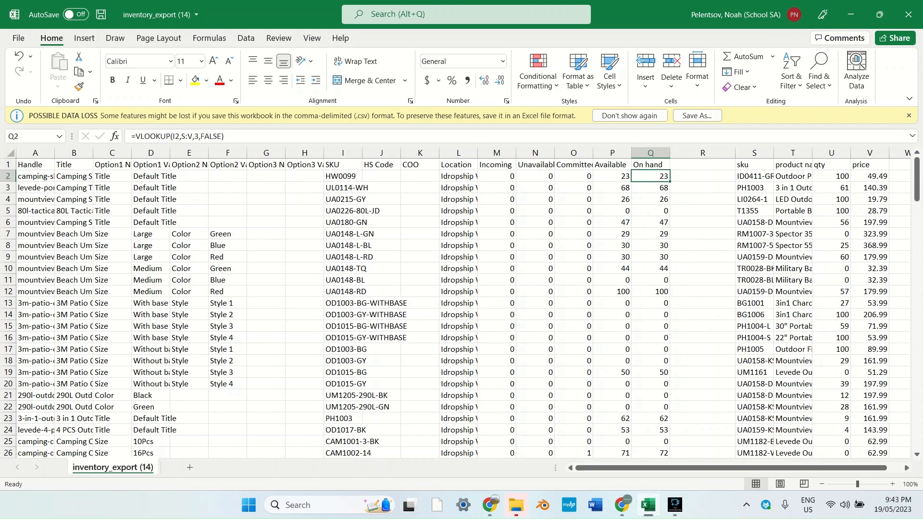
pyautogui.doubleClick(658, 177)
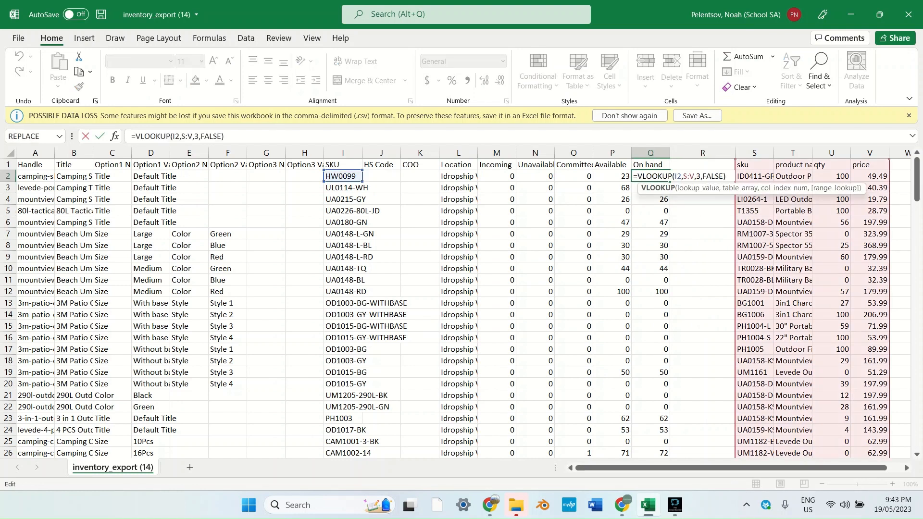
pyautogui.press('Return')
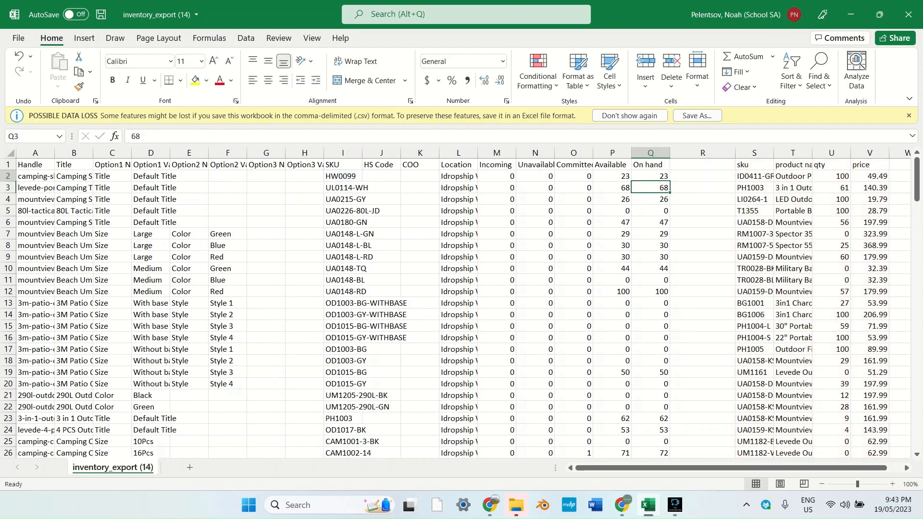
pyautogui.click(651, 177)
pyautogui.moveTo(670, 181); pyautogui.dragTo(654, 442)
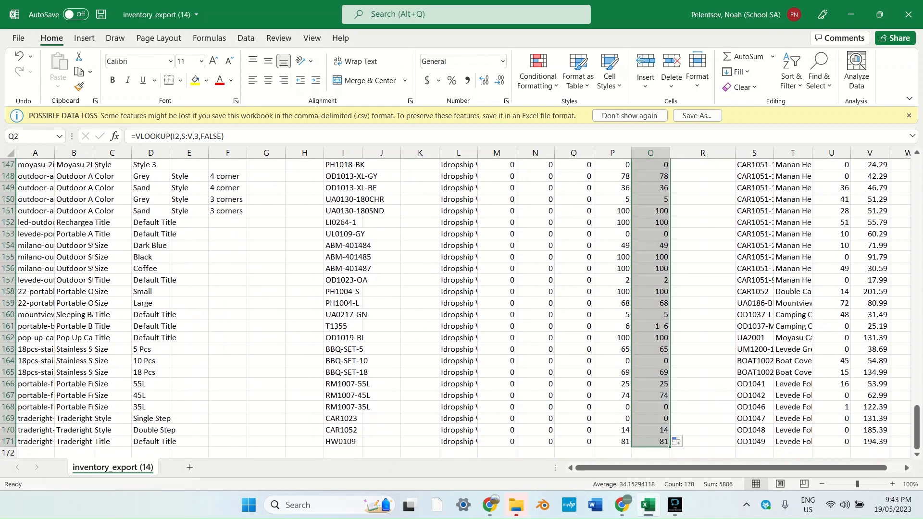
pyautogui.click(703, 361)
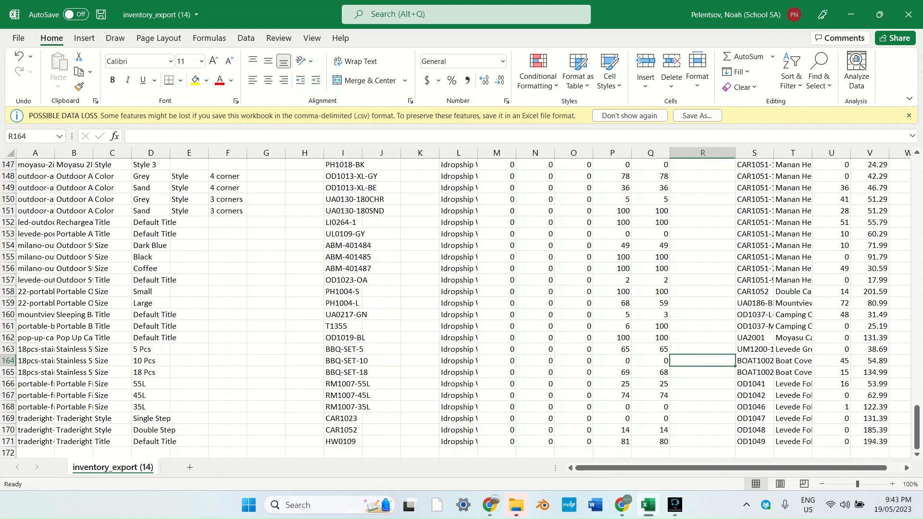
pyautogui.scroll(2, 460, 308)
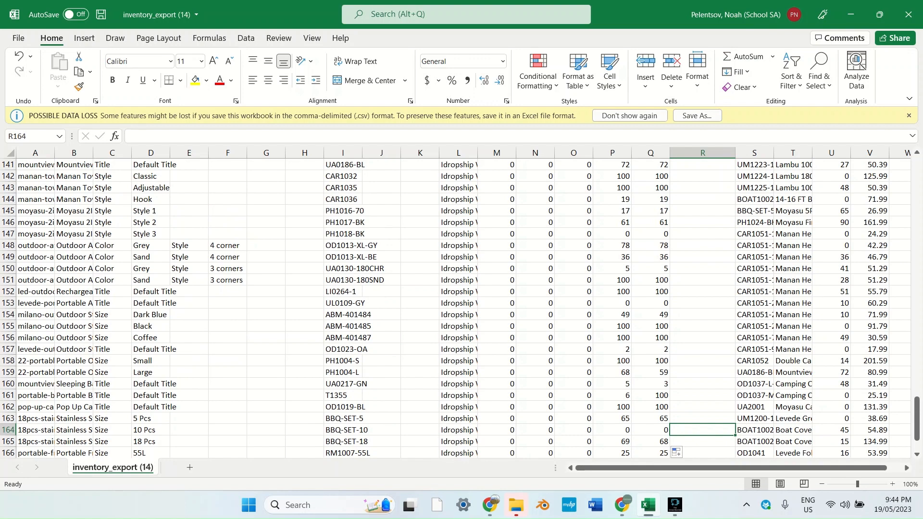
pyautogui.scroll(-1, 460, 308)
pyautogui.hotkey('ctrl', 'z')
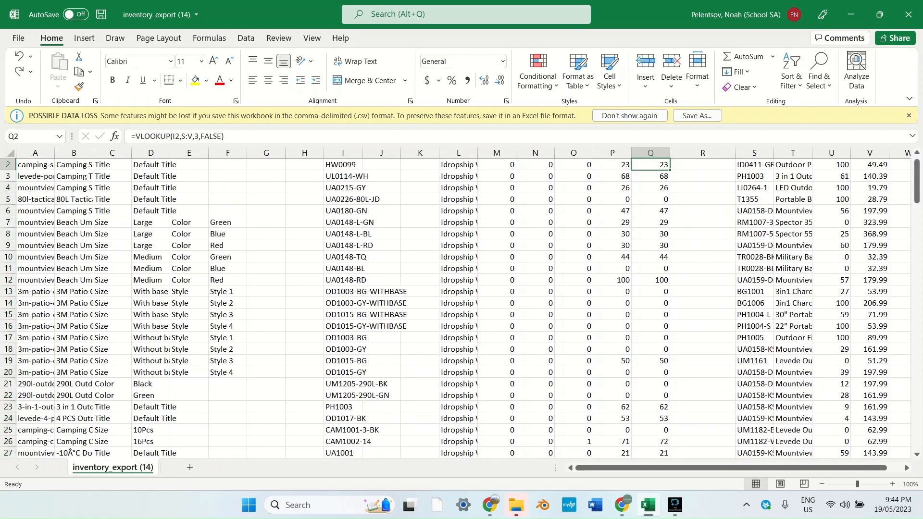
# - Auto-fill the VLOOKUP formula from Q2 down the entire On hand column
pyautogui.scroll(1, 460, 307)
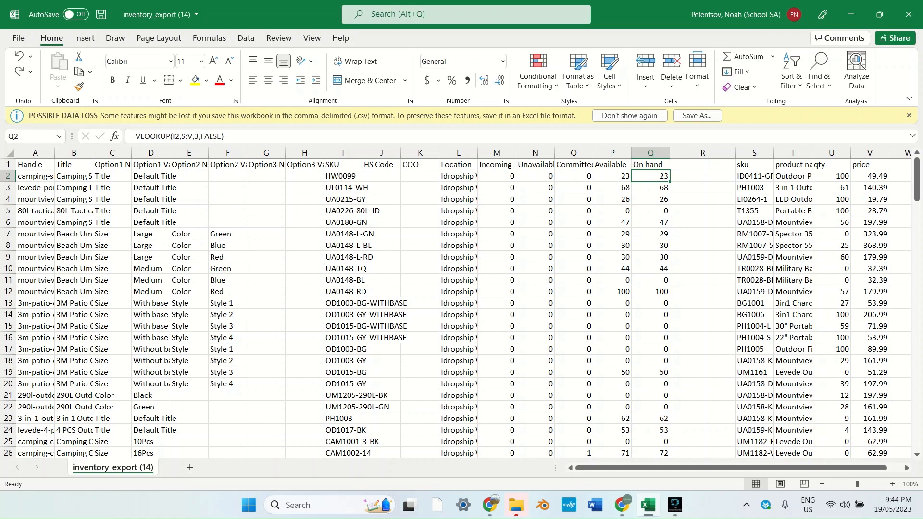
pyautogui.doubleClick(670, 182)
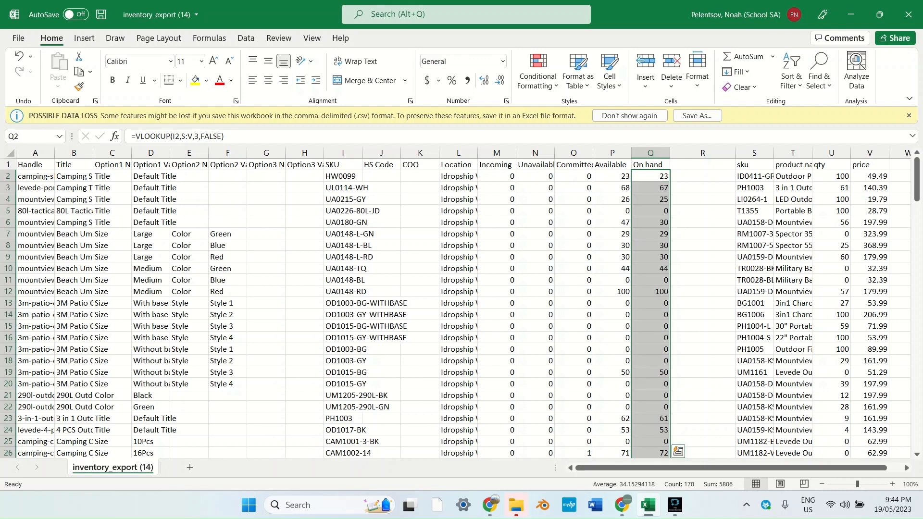
# - Copy SKU UL0114-WH from I3 and find its supplier row in the sheet to verify the looked-up quantity
pyautogui.click(343, 188)
pyautogui.hotkey('ctrl', 'c')
pyautogui.click(702, 245)
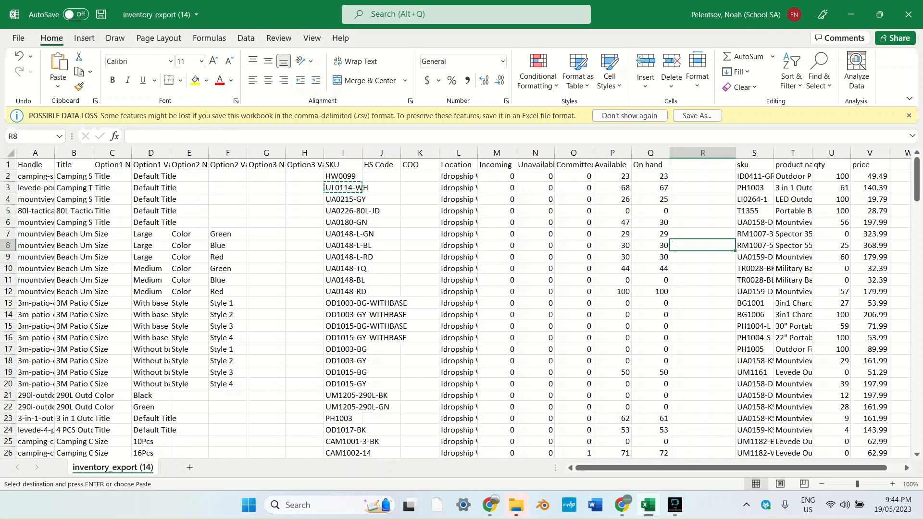
pyautogui.hotkey('ctrl', 'f')
pyautogui.hotkey('ctrl', 'v')
pyautogui.press('Return')
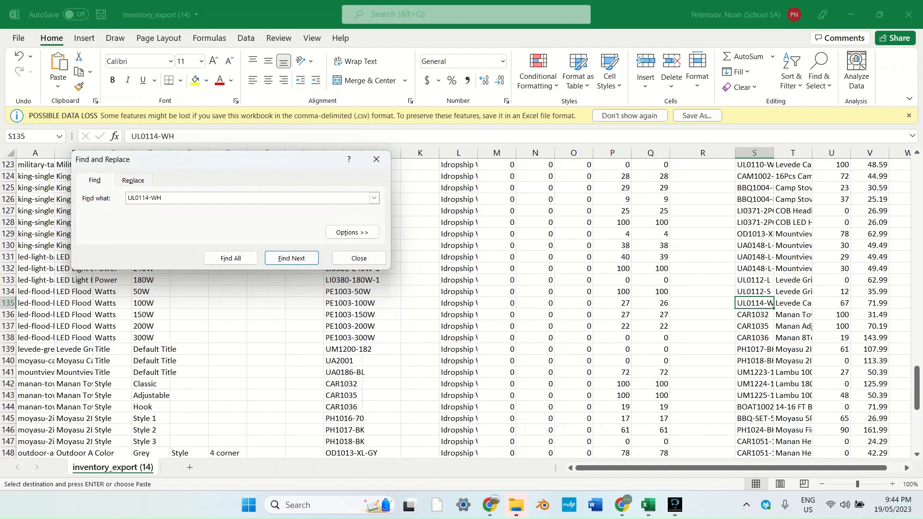
pyautogui.press('Escape')
pyautogui.scroll(9, 460, 308)
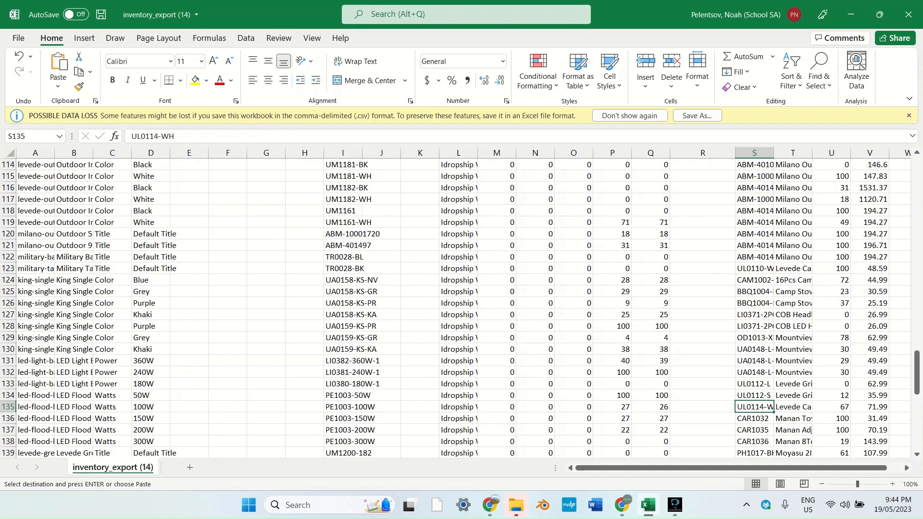
pyautogui.scroll(20, 460, 308)
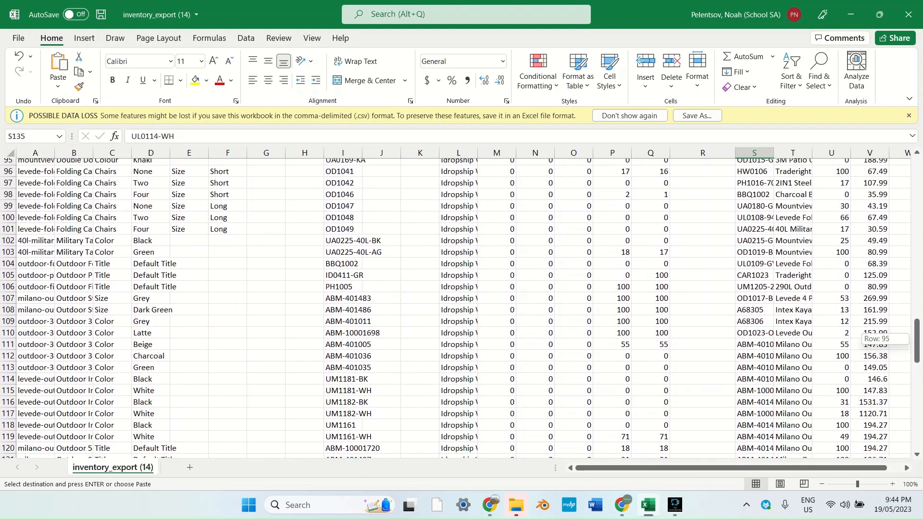
# - Compare the Available and updated On hand values, starting with P3:Q3, and save the inventory_export (14) file
pyautogui.moveTo(612, 188); pyautogui.dragTo(651, 187)
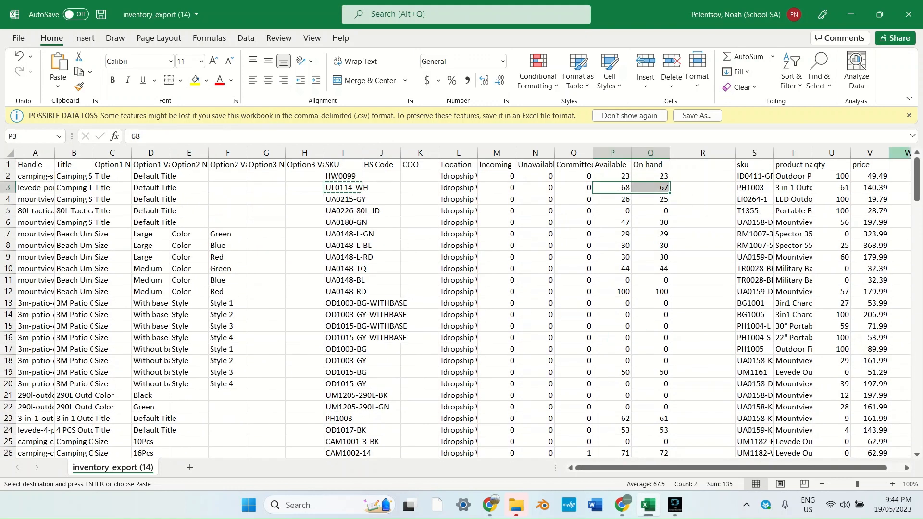
pyautogui.moveTo(343, 199); pyautogui.dragTo(650, 442)
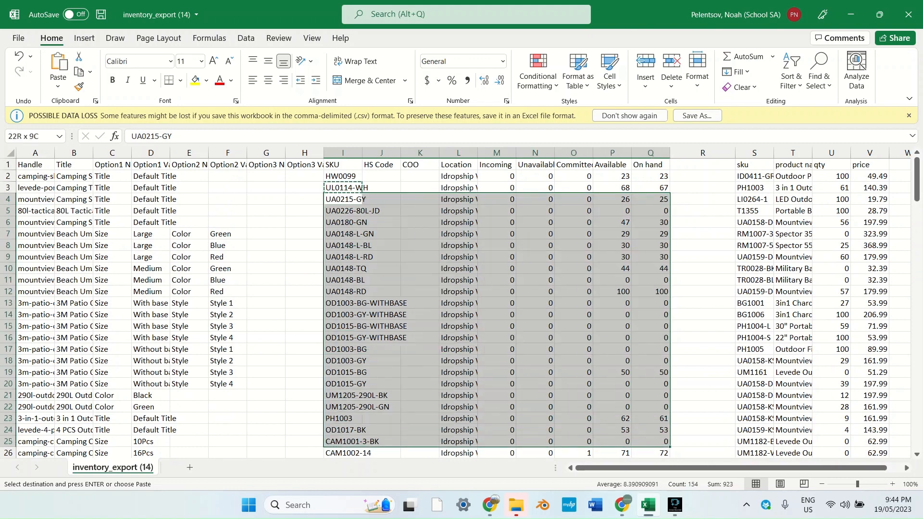
pyautogui.click(702, 291)
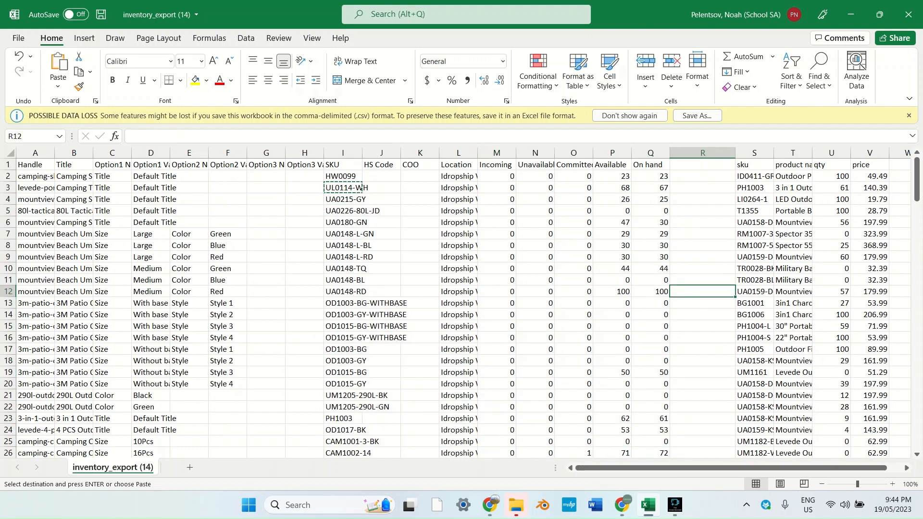
pyautogui.hotkey('ctrl', 's')
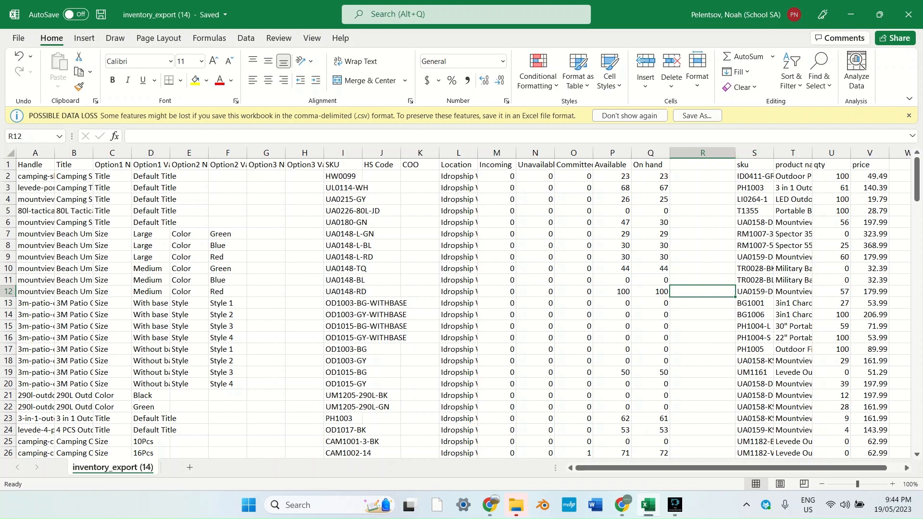
# - Switch to the Shopify Inventory page for Idropship Warehouse in Chrome and deselect all selected products
pyautogui.click(622, 505)
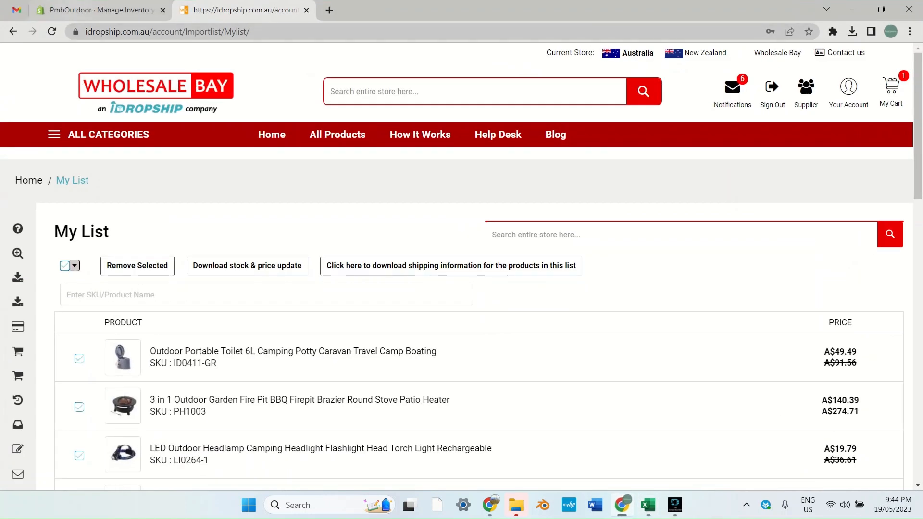
pyautogui.click(101, 10)
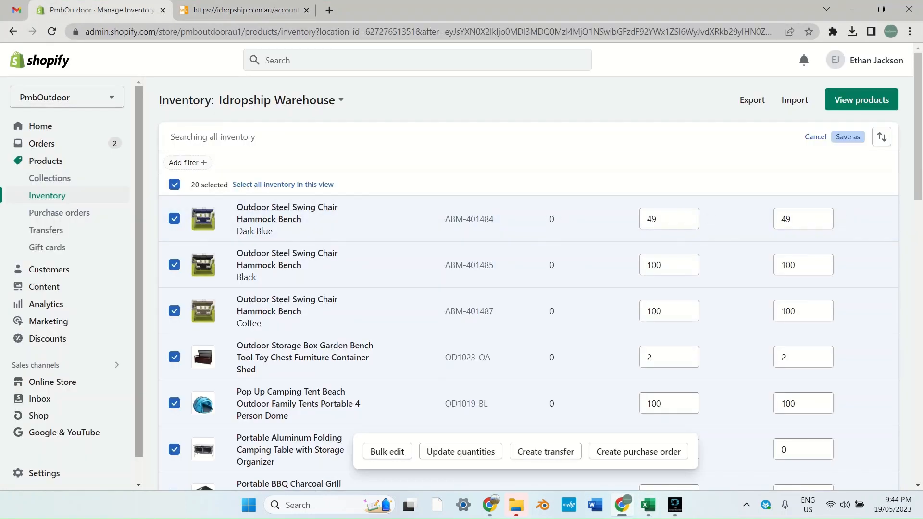
pyautogui.click(175, 184)
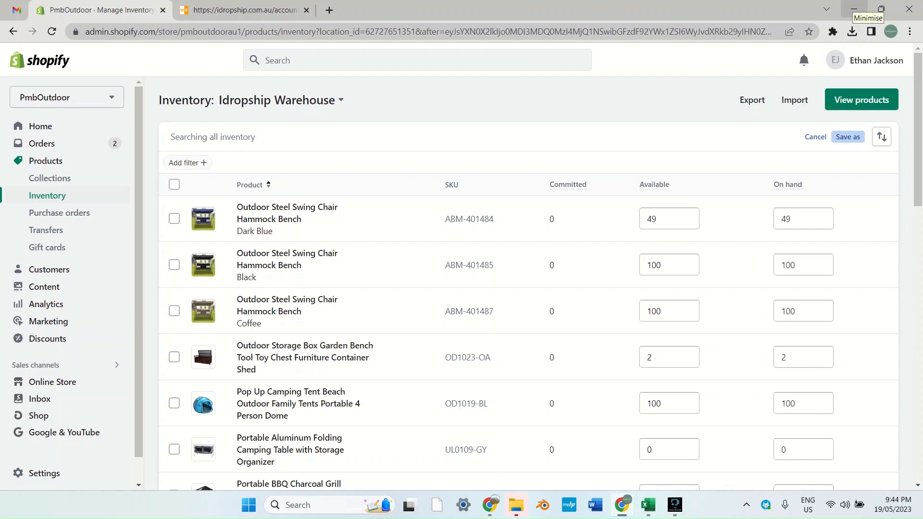
# - Switch to the inventory_export (14) workbook in Excel and examine the pasted supplier data in columns S to V down to the last row
pyautogui.click(854, 9)
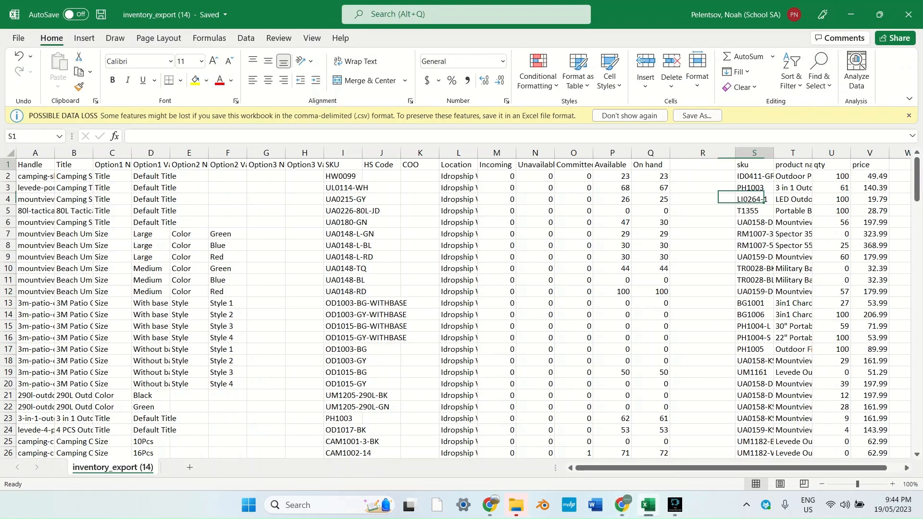
pyautogui.moveTo(751, 166); pyautogui.dragTo(890, 298)
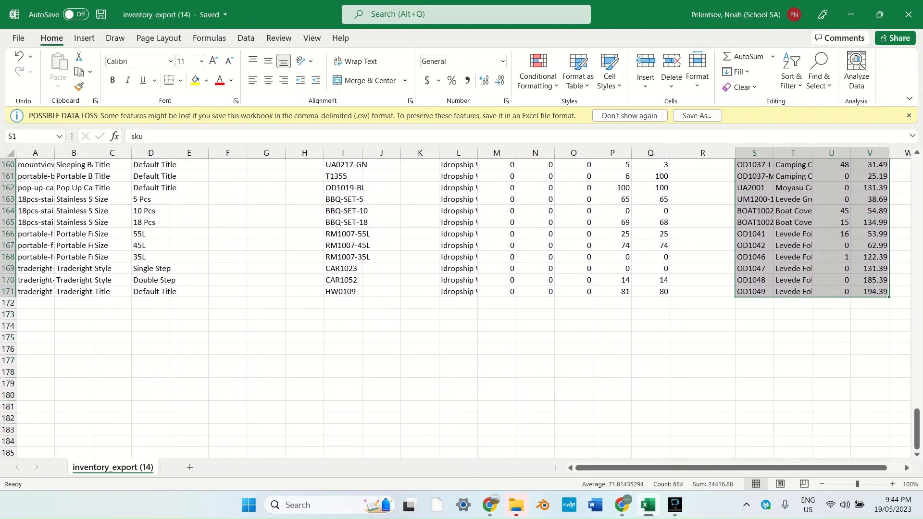
pyautogui.scroll(20, 462, 307)
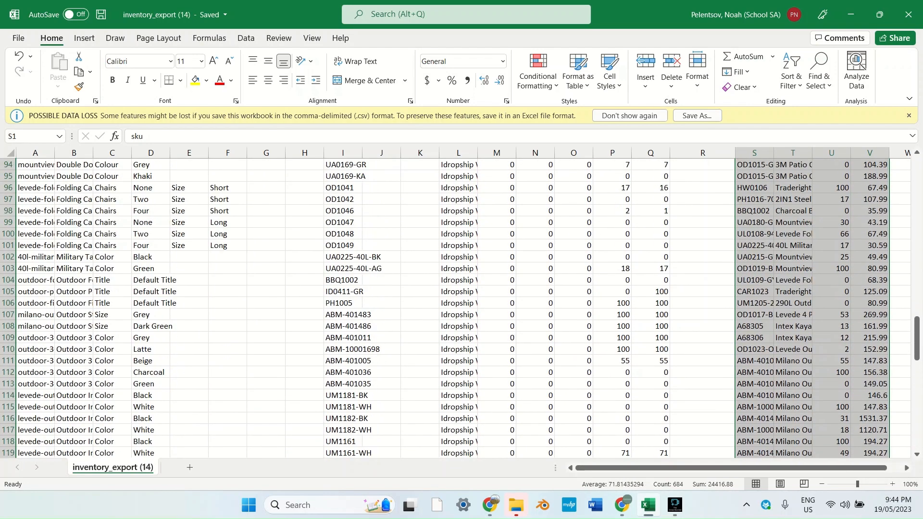
pyautogui.scroll(19, 462, 308)
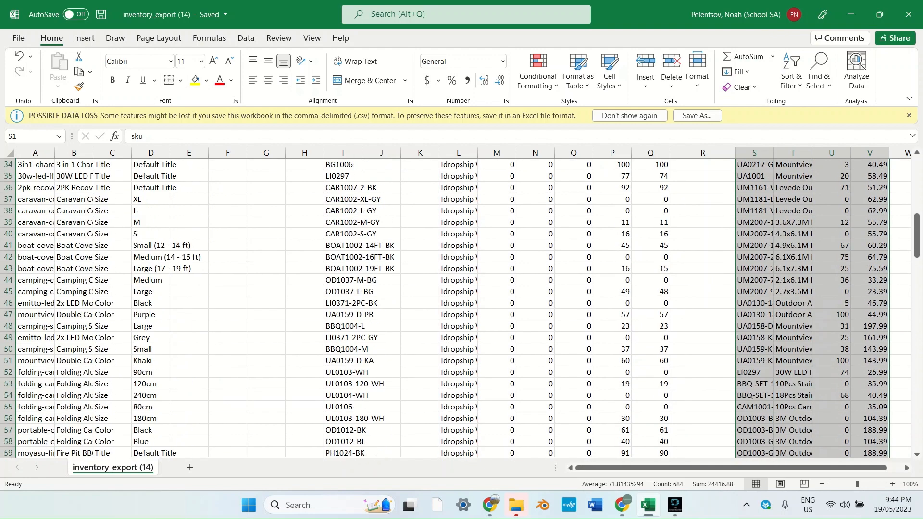
pyautogui.scroll(7, 462, 308)
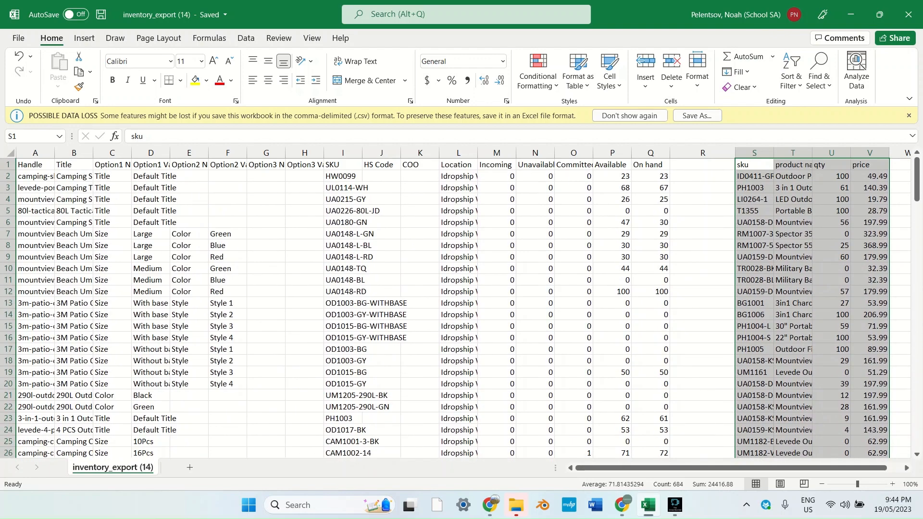
# - Inspect the VLOOKUP formula in Q2 and the supplier columns it references, leaving the formula as it is
pyautogui.doubleClick(656, 176)
pyautogui.tripleClick(656, 176)
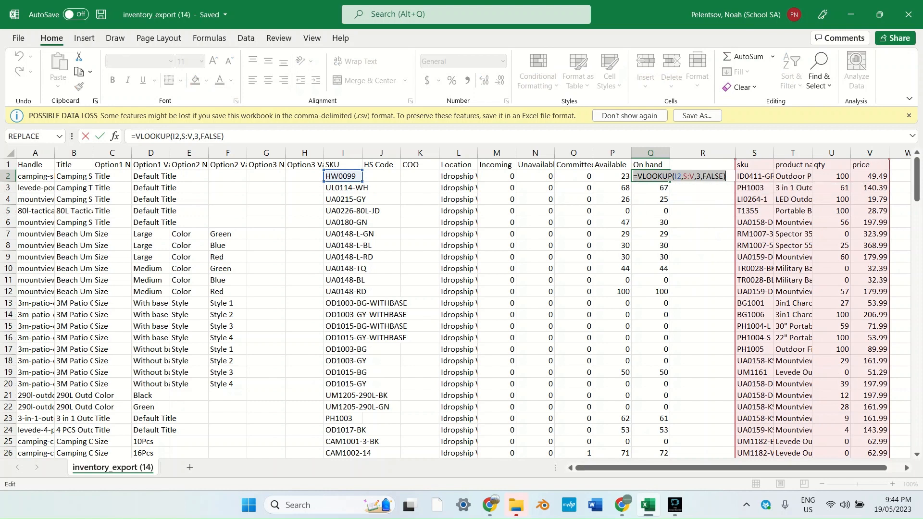
pyautogui.click(669, 176)
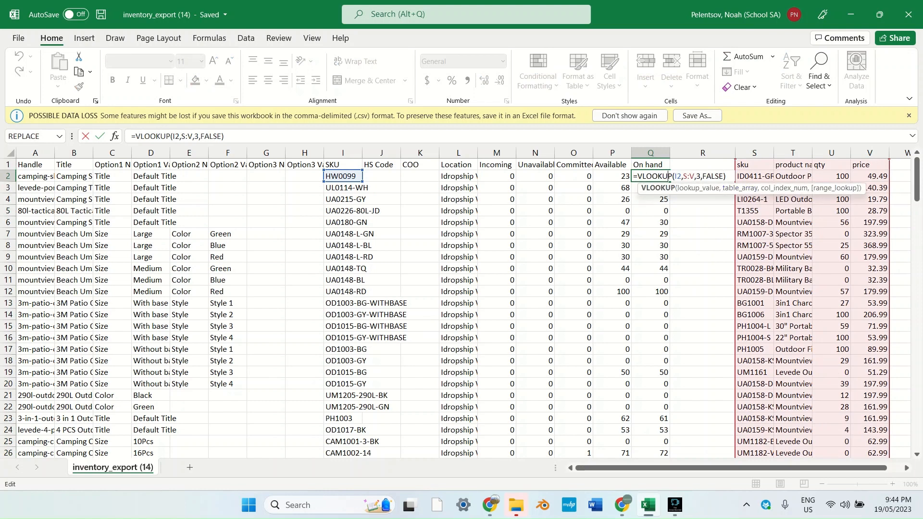
pyautogui.press('Return')
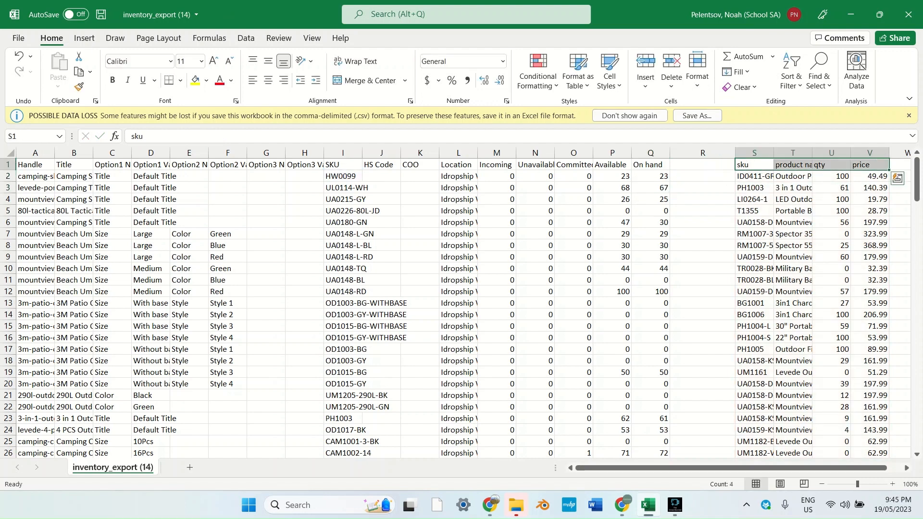
# - Clear the supplier header cells S1:V1 beside the inventory export data
pyautogui.press('Delete')
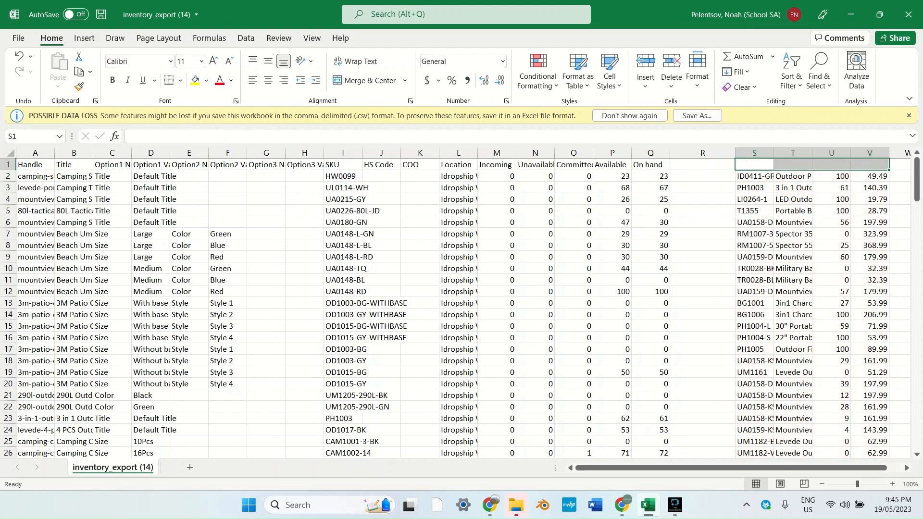
pyautogui.click(702, 269)
pyautogui.moveTo(754, 177); pyautogui.dragTo(832, 292)
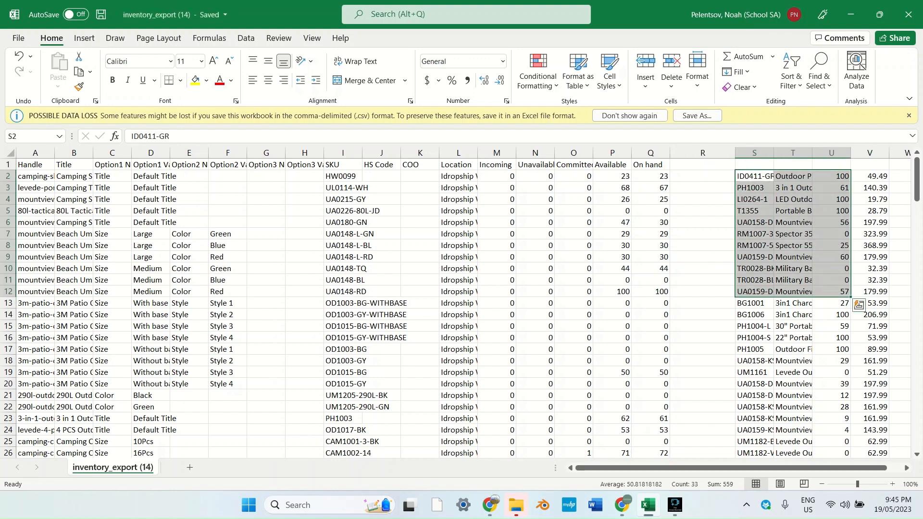
pyautogui.click(703, 211)
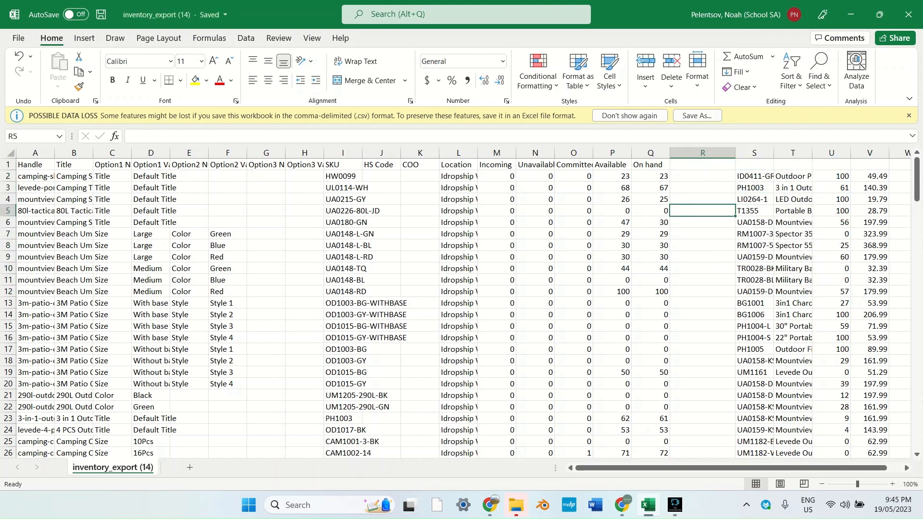
# - Save a comma-delimited CSV copy named "Product import for video" in Downloads and close Excel
pyautogui.click(18, 39)
pyautogui.click(39, 192)
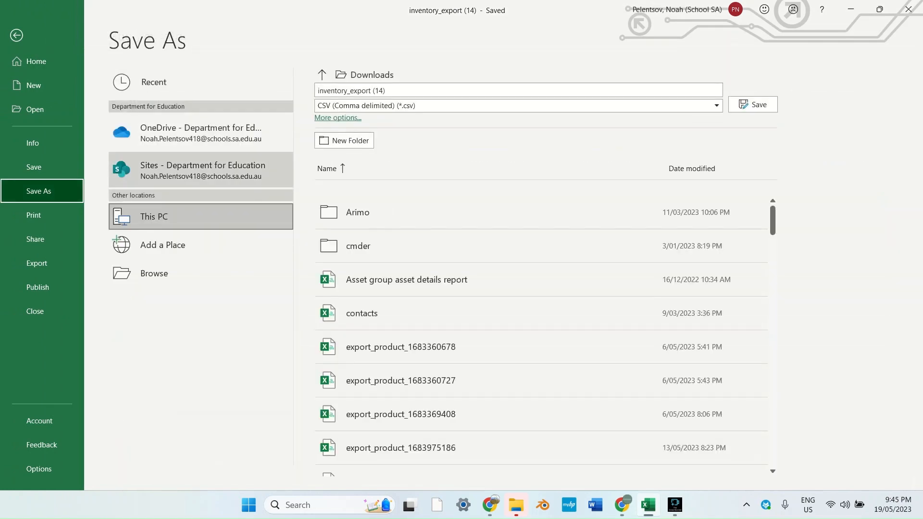
pyautogui.click(154, 273)
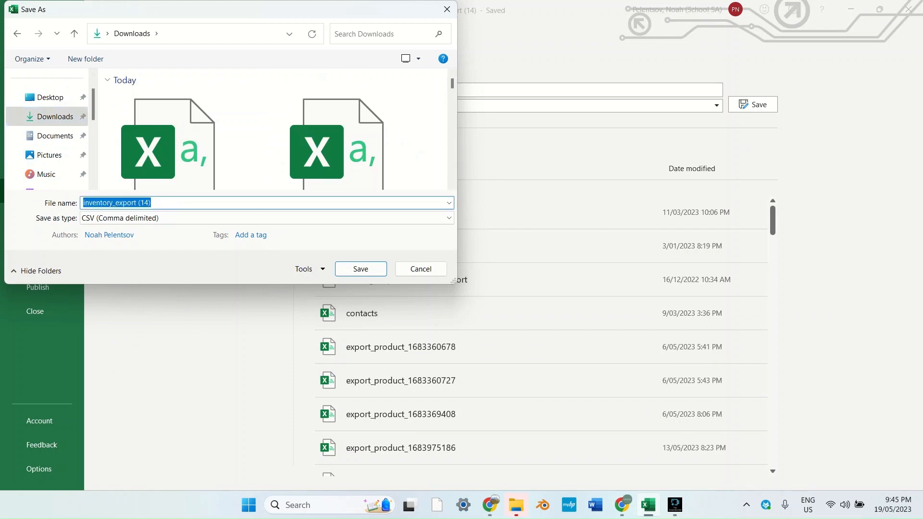
pyautogui.write('Product impo')
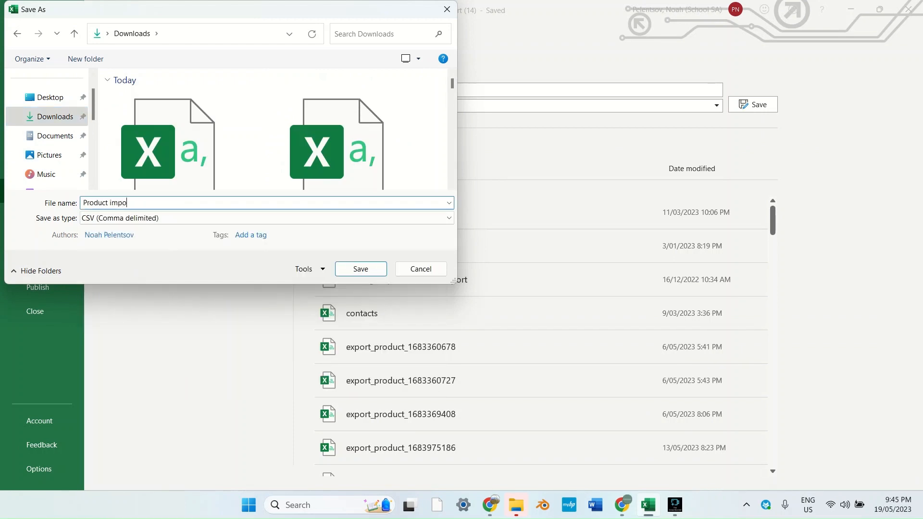
pyautogui.write('rt for video')
pyautogui.press('Return')
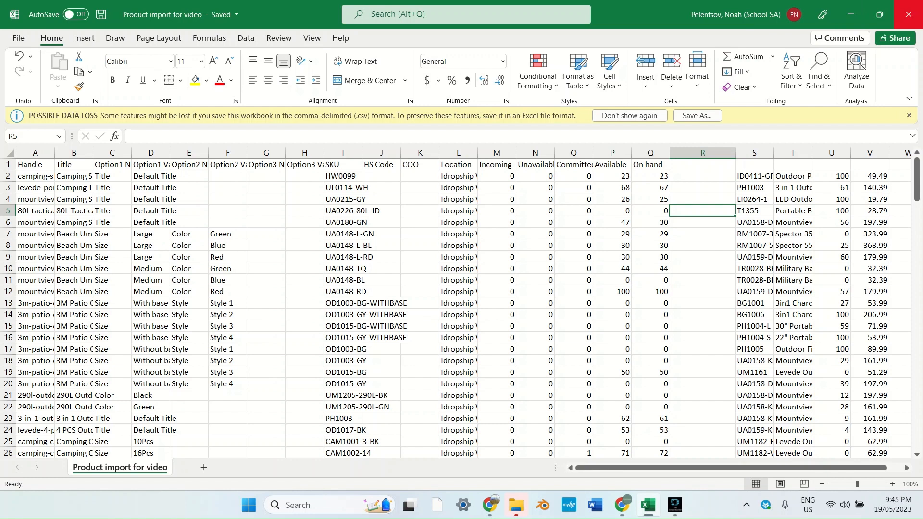
pyautogui.click(909, 14)
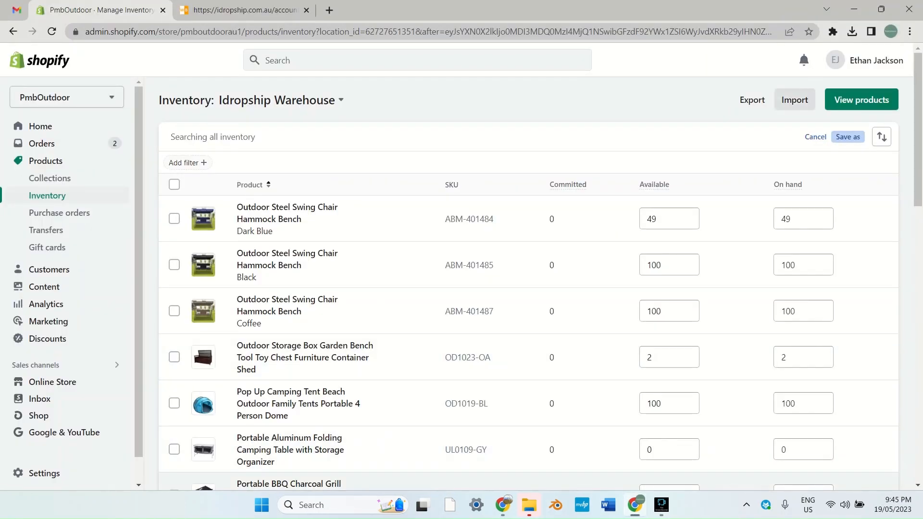
# - Upload the "Product import for video" CSV from Downloads as an inventory import in Shopify
pyautogui.click(795, 100)
pyautogui.click(457, 267)
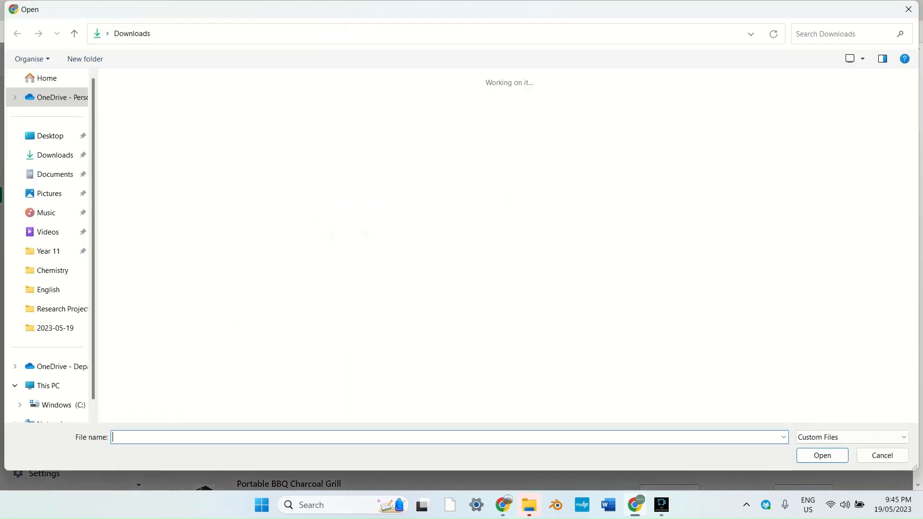
pyautogui.doubleClick(175, 154)
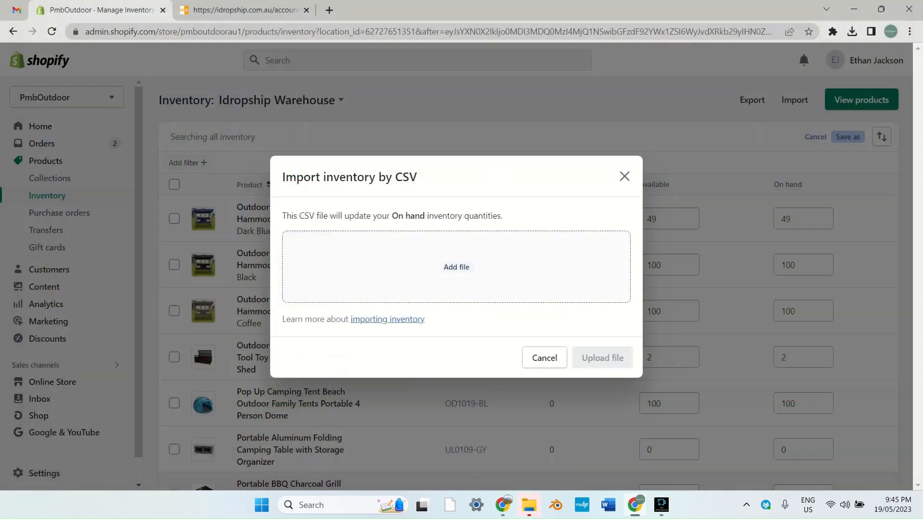
pyautogui.click(603, 350)
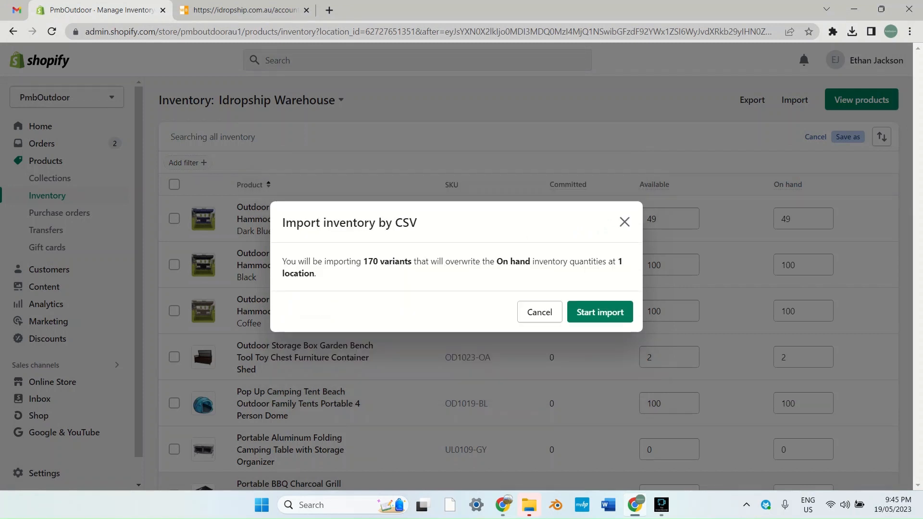
# - Check the variants, On hand overwrite and location in the import summary, and start the inventory import
pyautogui.moveTo(343, 261); pyautogui.dragTo(429, 261)
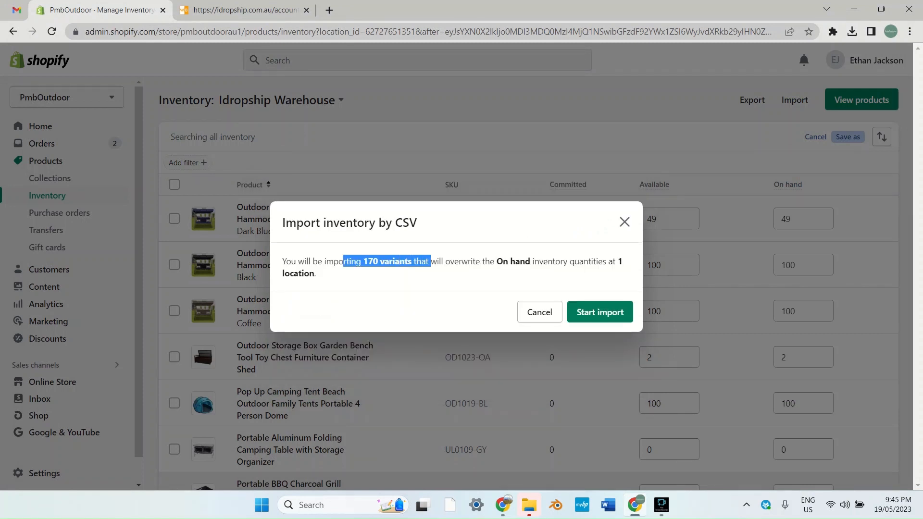
pyautogui.click(429, 265)
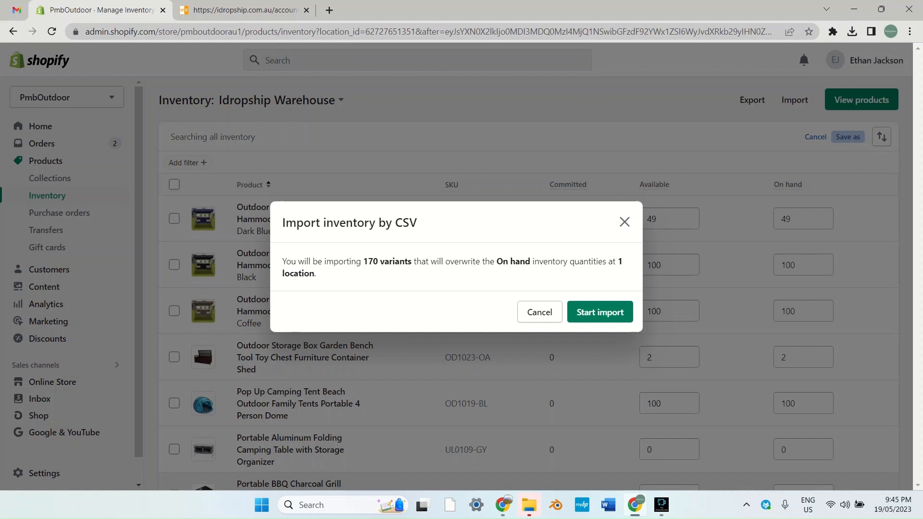
pyautogui.moveTo(467, 261); pyautogui.dragTo(316, 273)
pyautogui.click(595, 278)
pyautogui.click(600, 312)
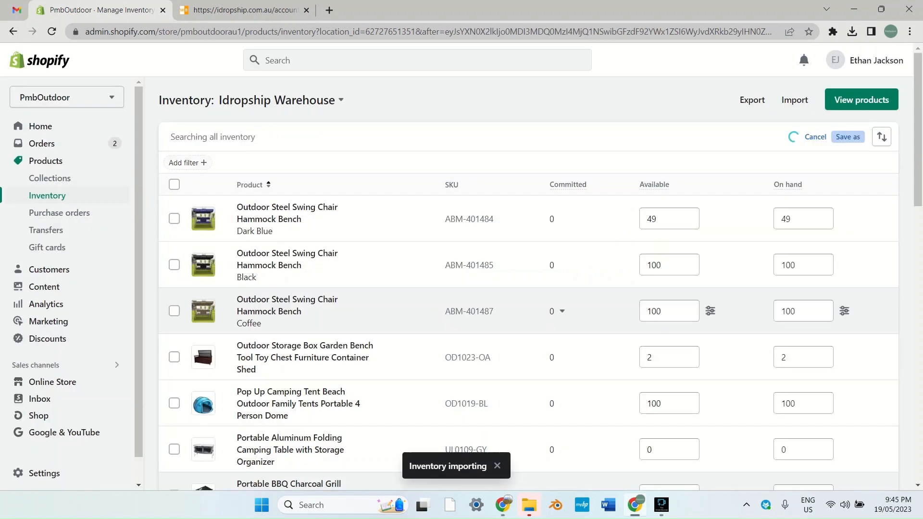
# - Examine the Available and On hand quantities across the last page of the Idropship Warehouse inventory
pyautogui.scroll(-20, 529, 312)
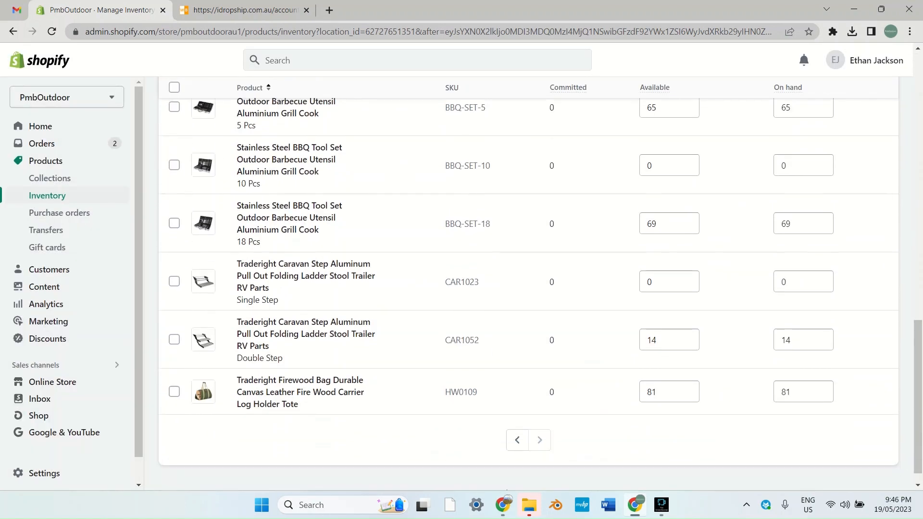
pyautogui.scroll(10, 529, 289)
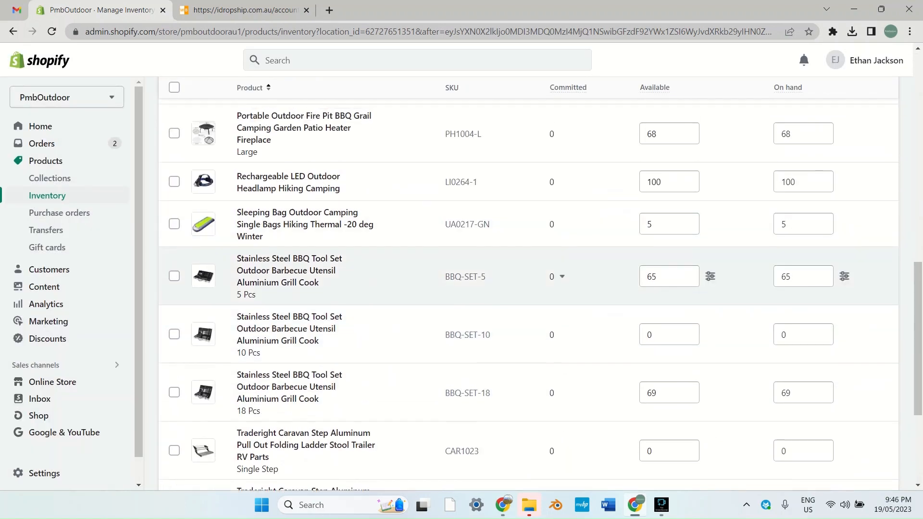
pyautogui.scroll(7, 529, 288)
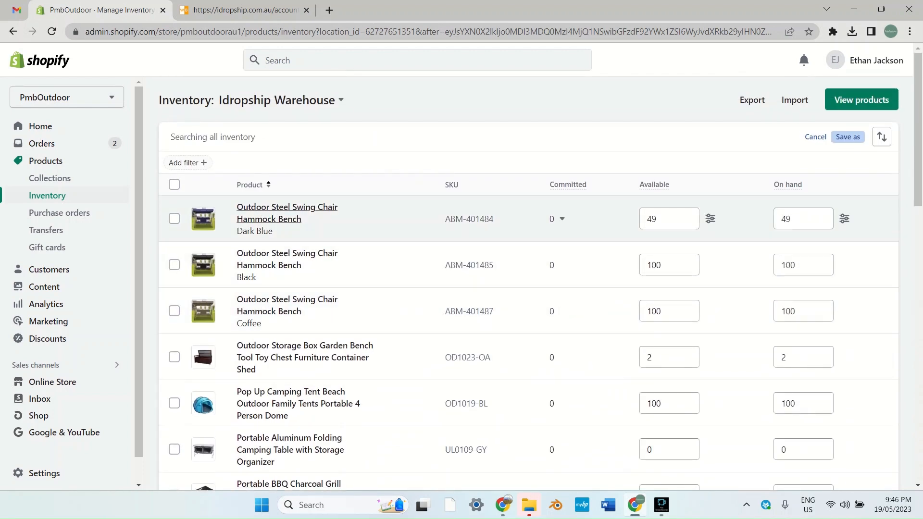
pyautogui.scroll(-20, 529, 288)
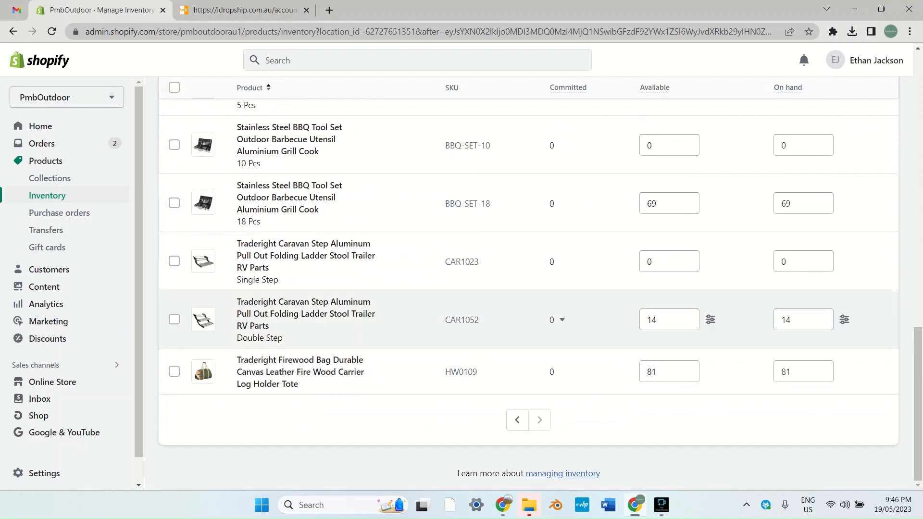
# - Go back through the preceding inventory pages to the first one and check each product's Available and On hand quantities
pyautogui.click(517, 420)
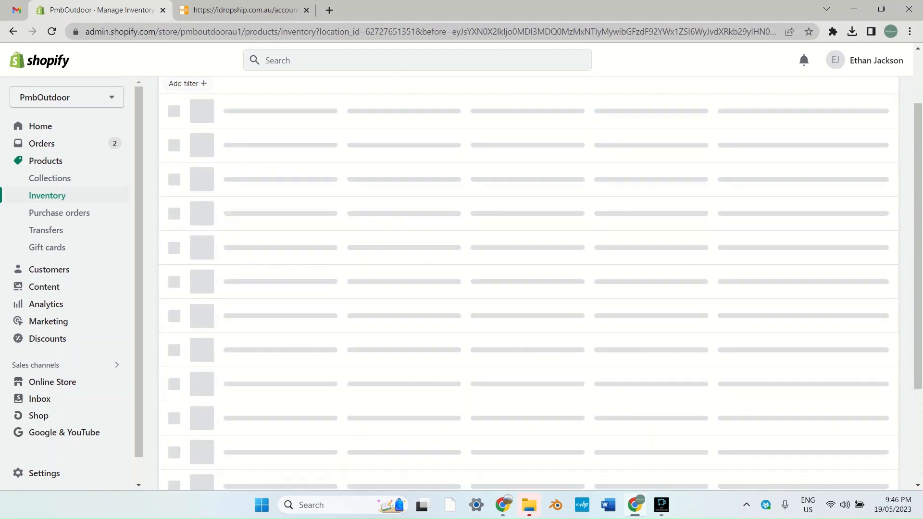
pyautogui.scroll(-15, 518, 332)
pyautogui.scroll(-20, 529, 384)
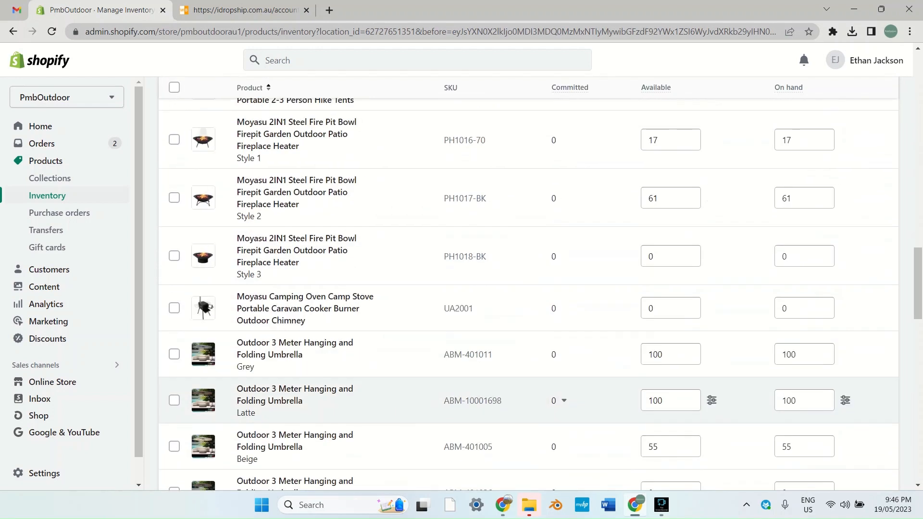
pyautogui.scroll(-4, 517, 413)
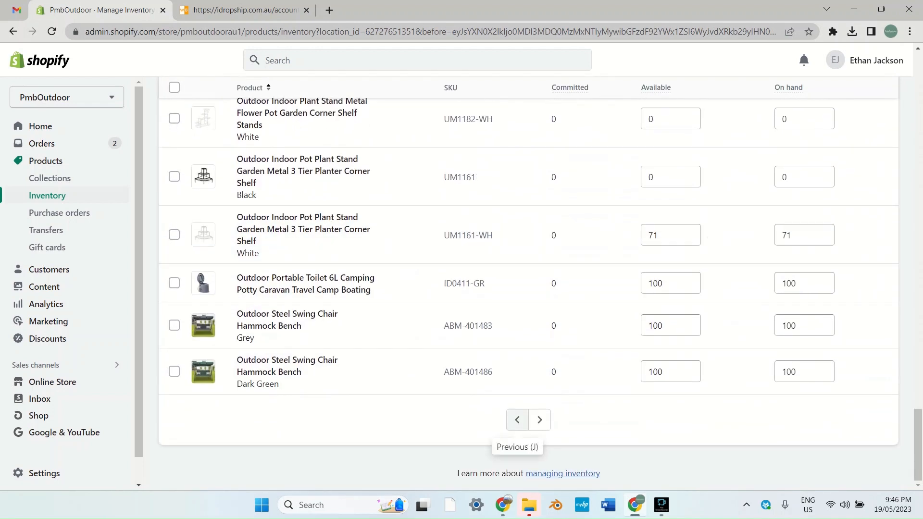
pyautogui.click(517, 419)
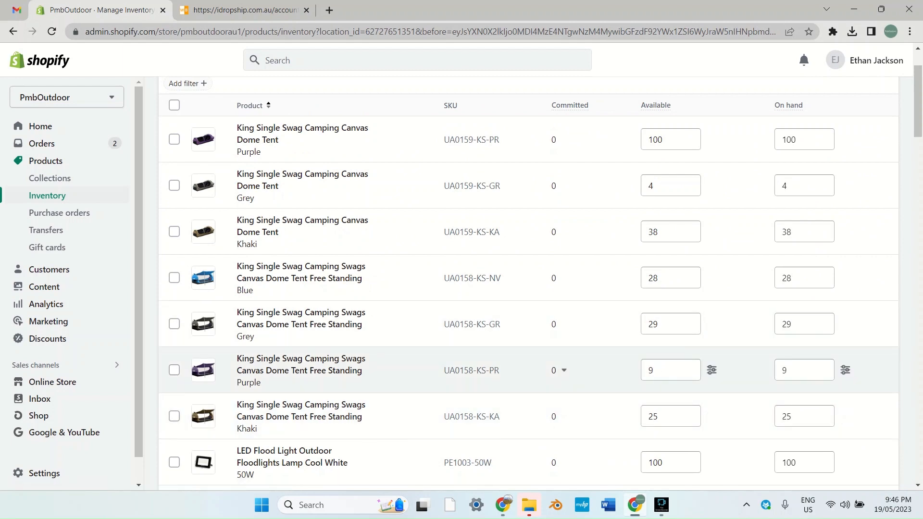
pyautogui.scroll(-20, 529, 289)
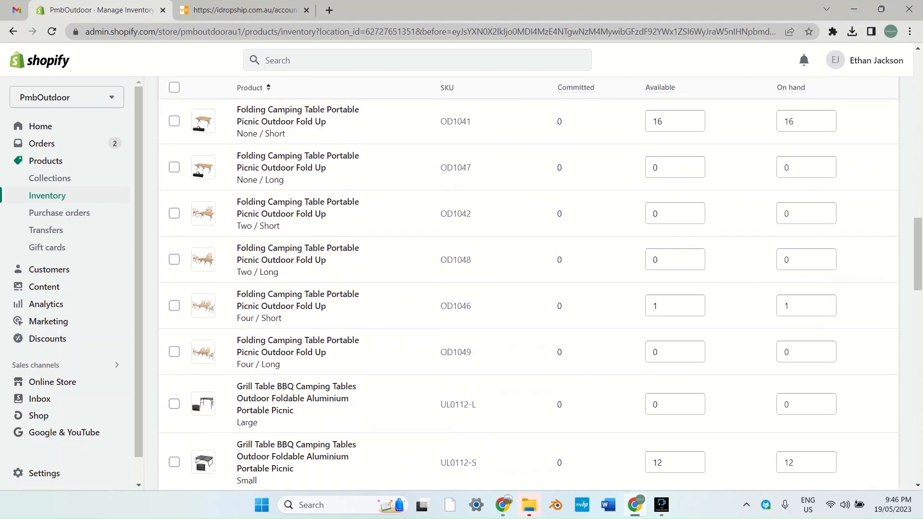
pyautogui.scroll(-15, 529, 289)
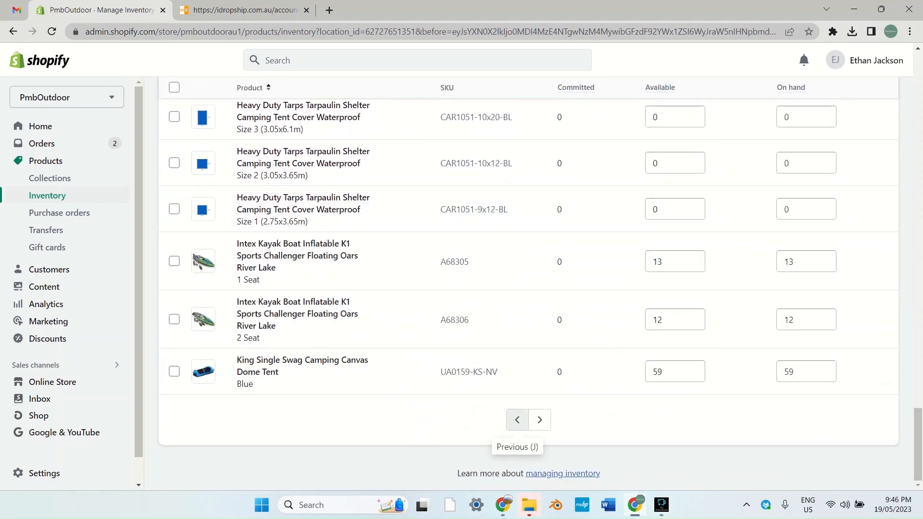
pyautogui.click(517, 420)
pyautogui.press('j')
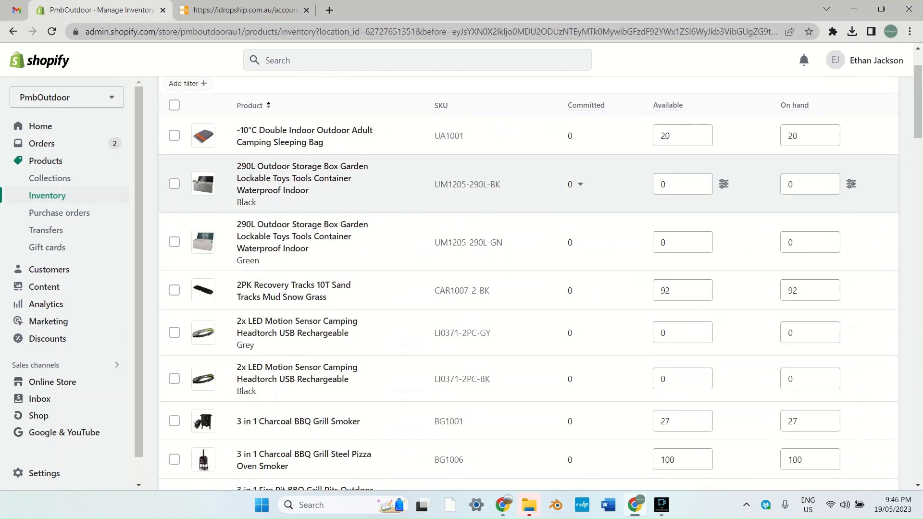
pyautogui.scroll(-20, 529, 156)
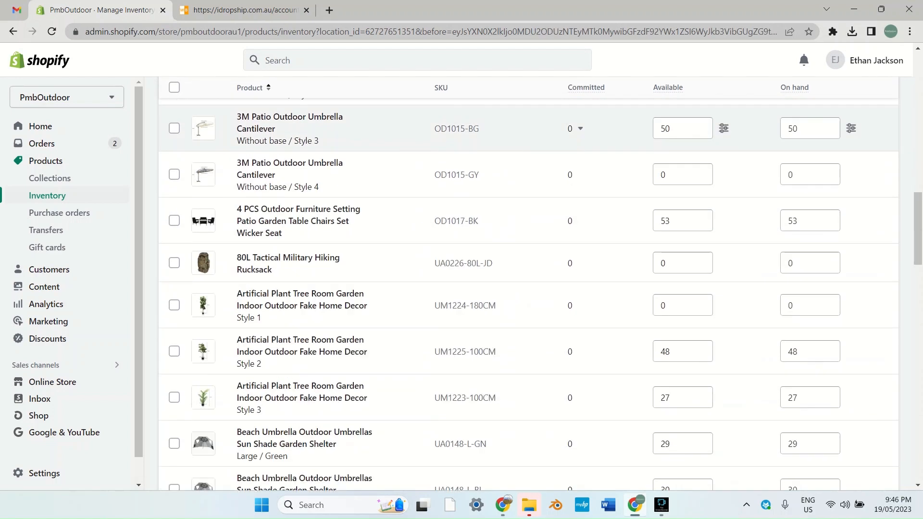
pyautogui.scroll(-10, 529, 192)
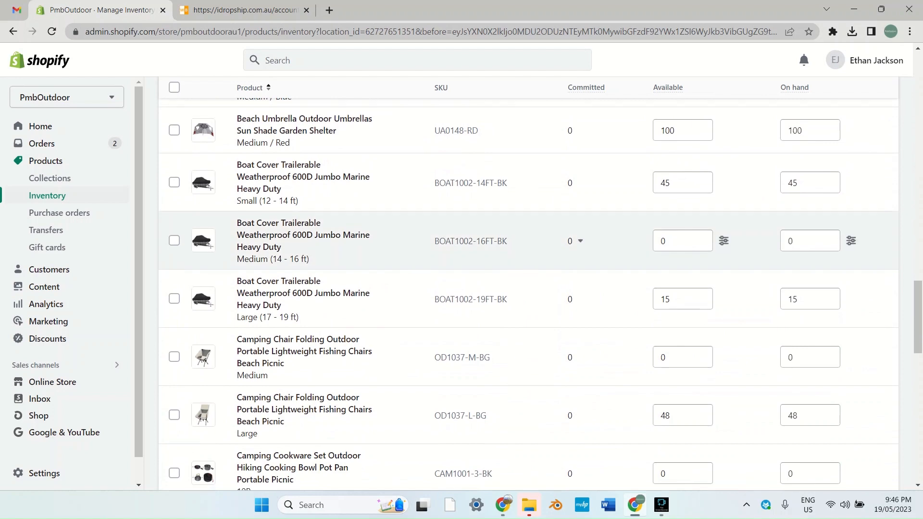
# - Open the Camping Shower and Toilet Tent product and check its SKU and Available and On hand quantities at Idropship Warehouse
pyautogui.scroll(-4, 299, 192)
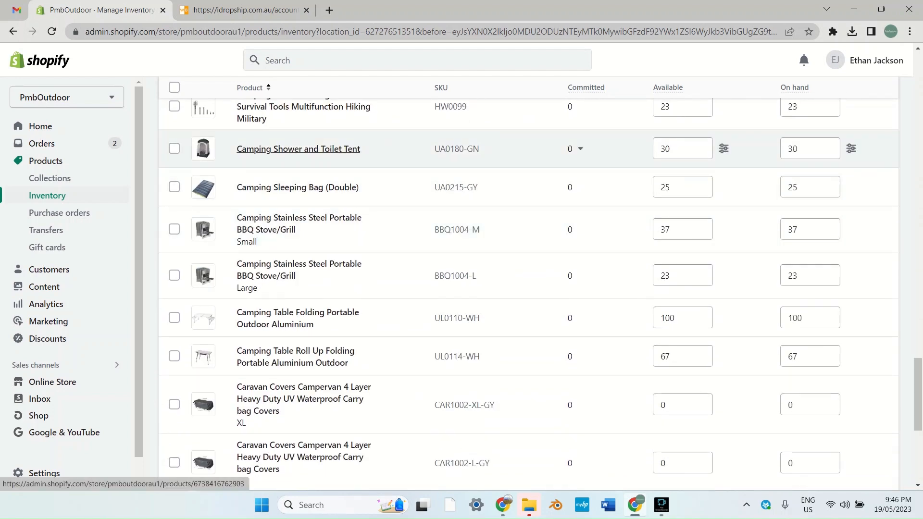
pyautogui.click(298, 150)
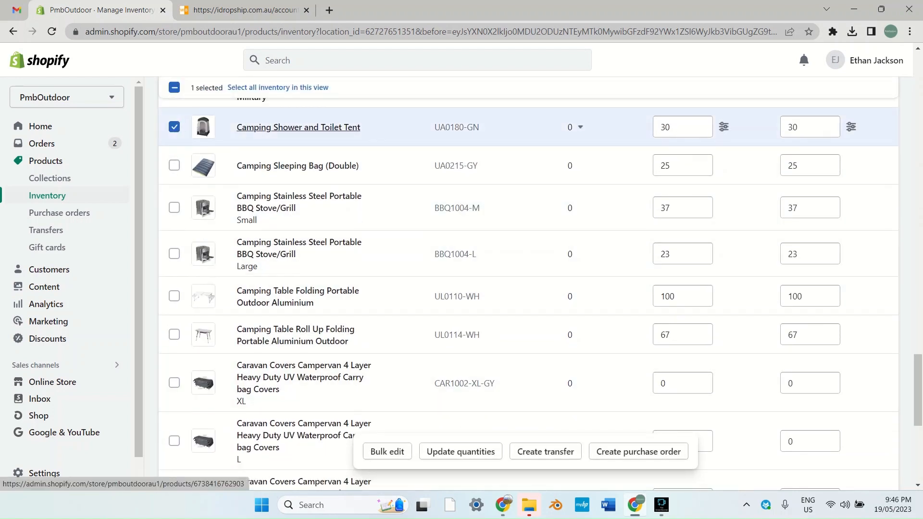
pyautogui.click(298, 127)
pyautogui.scroll(-5, 428, 241)
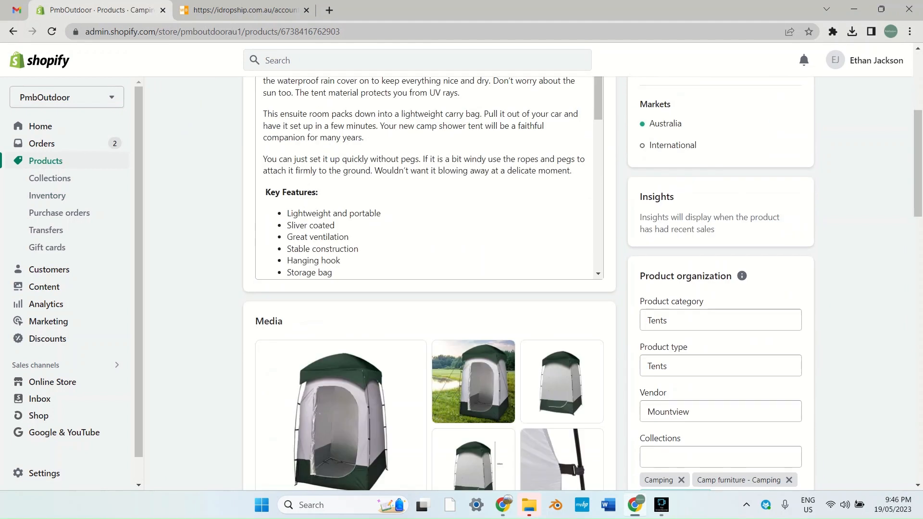
pyautogui.scroll(-15, 428, 283)
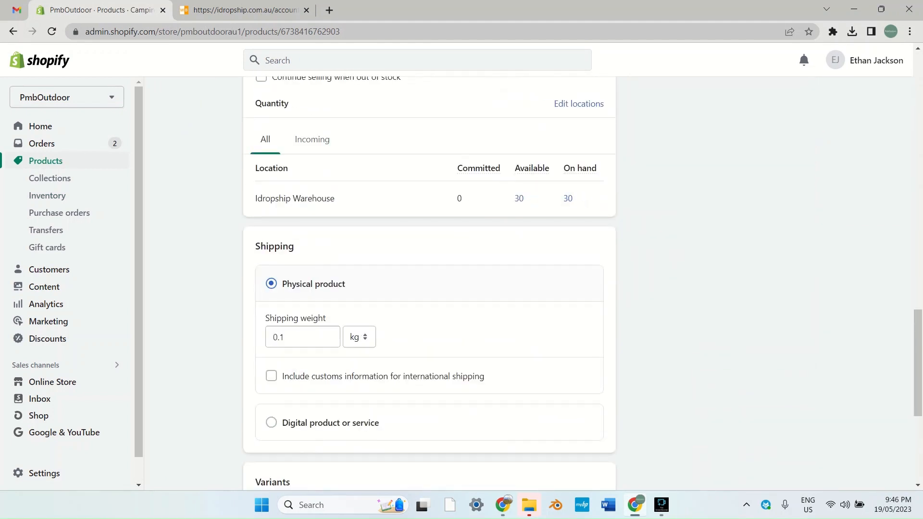
pyautogui.scroll(3, 430, 289)
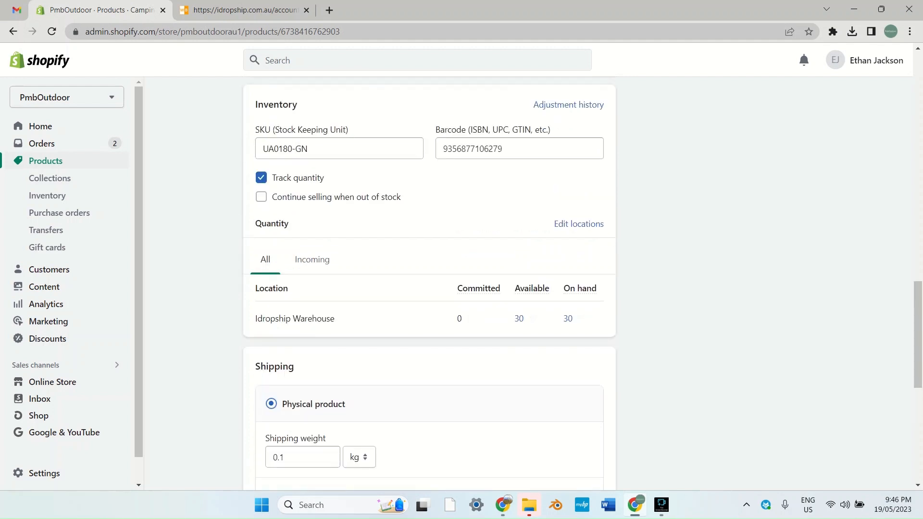
# - Return to the inventory overview and check the available locations and the first products' quantities at Idropship Warehouse
pyautogui.click(47, 195)
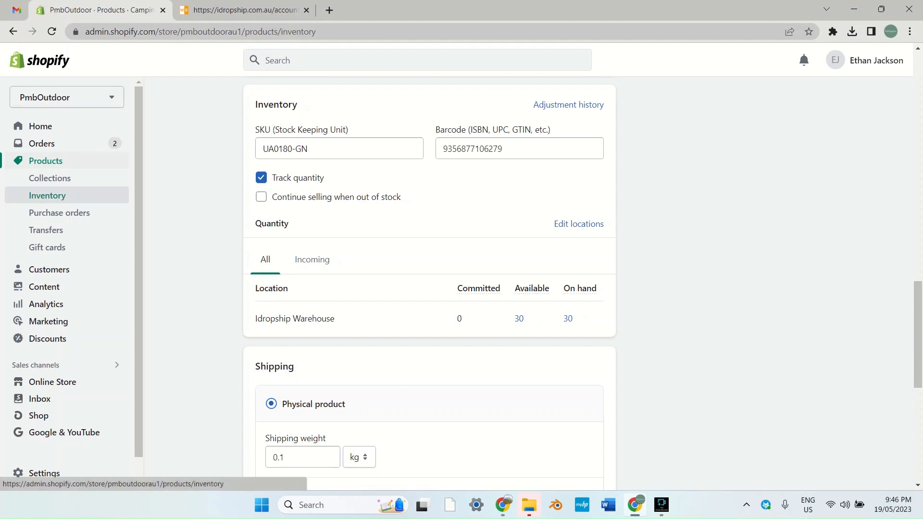
pyautogui.click(282, 100)
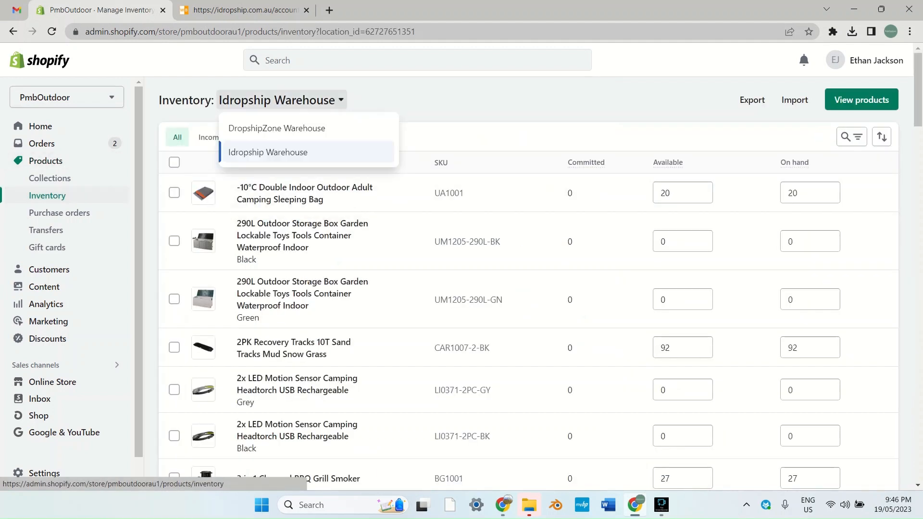
pyautogui.click(544, 107)
pyautogui.scroll(-3, 529, 288)
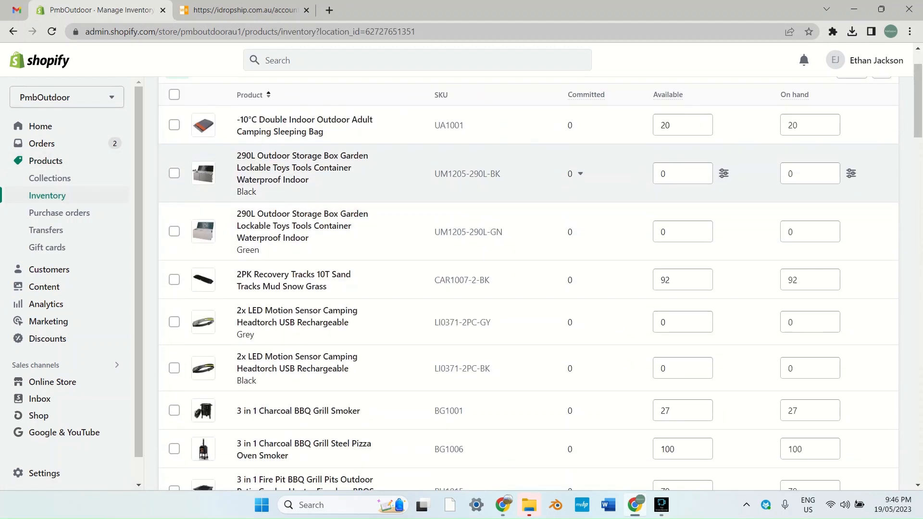
pyautogui.scroll(3, 529, 288)
pyautogui.click(174, 162)
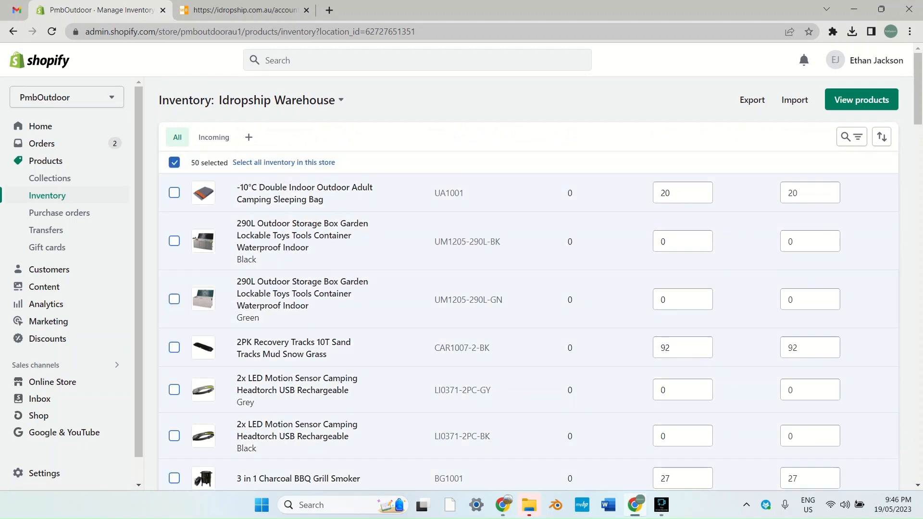
pyautogui.click(175, 162)
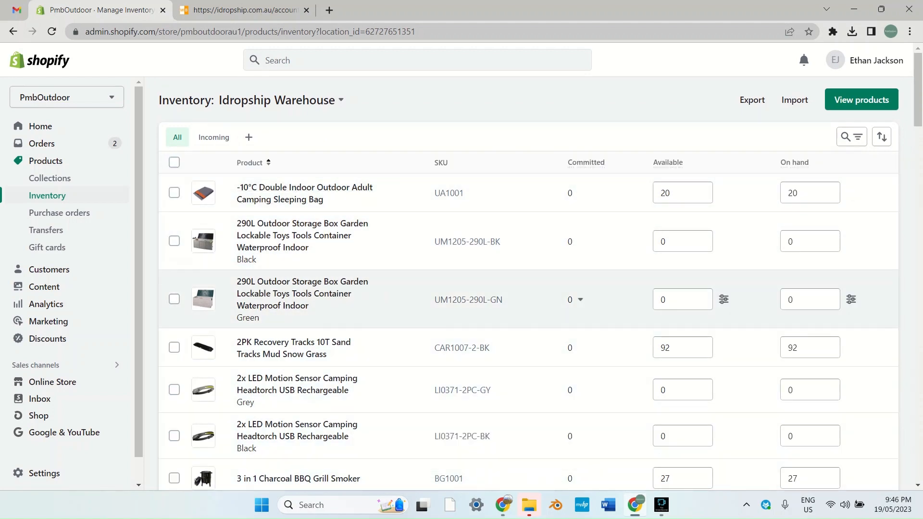
pyautogui.scroll(-2, 529, 259)
pyautogui.scroll(2, 529, 260)
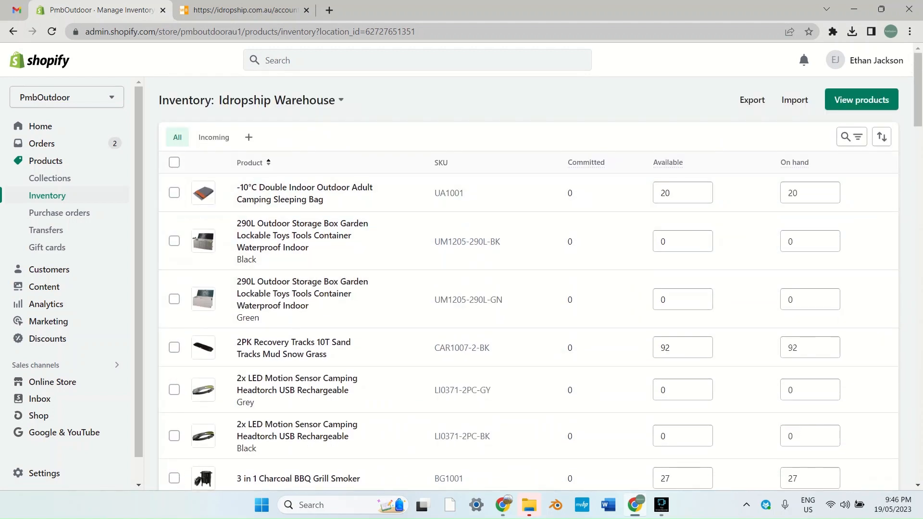
# - Close the supplier's My List page on idropship.com.au and return to the Shopify inventory
pyautogui.click(245, 11)
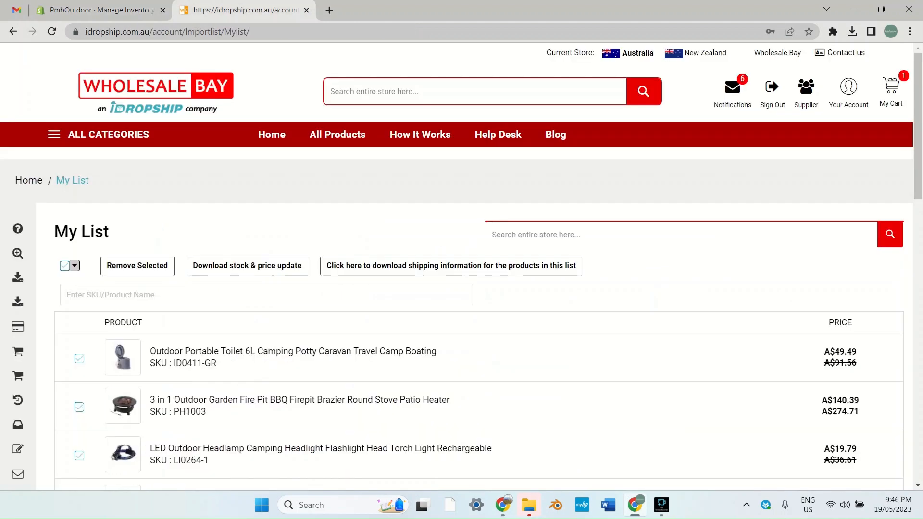
pyautogui.hotkey('ctrl', 'w')
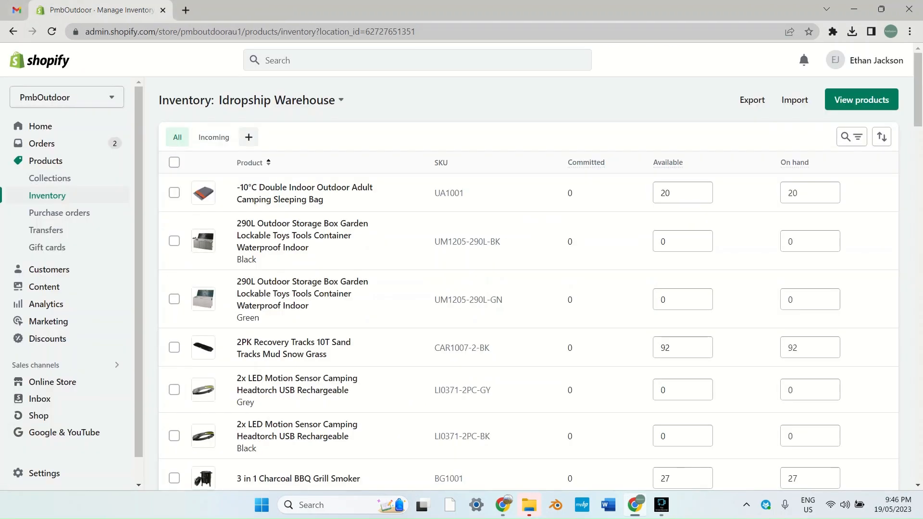
pyautogui.click(174, 162)
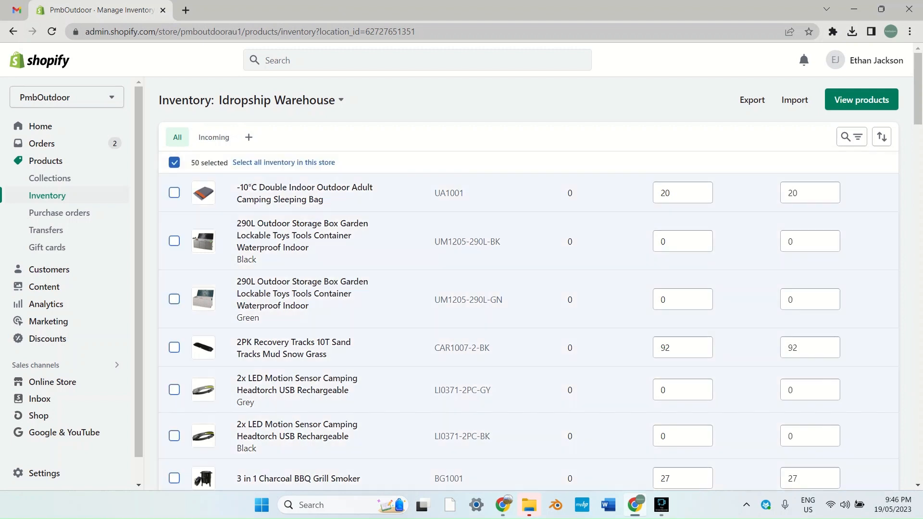
pyautogui.click(174, 163)
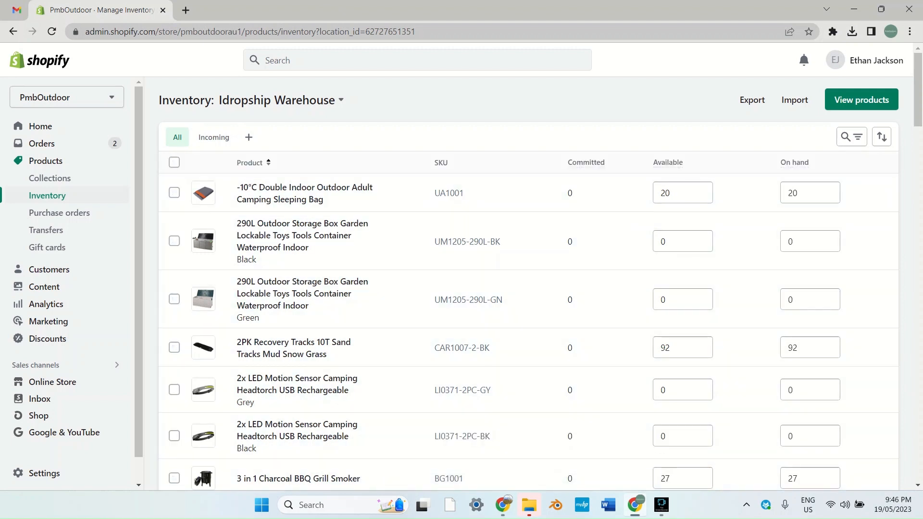